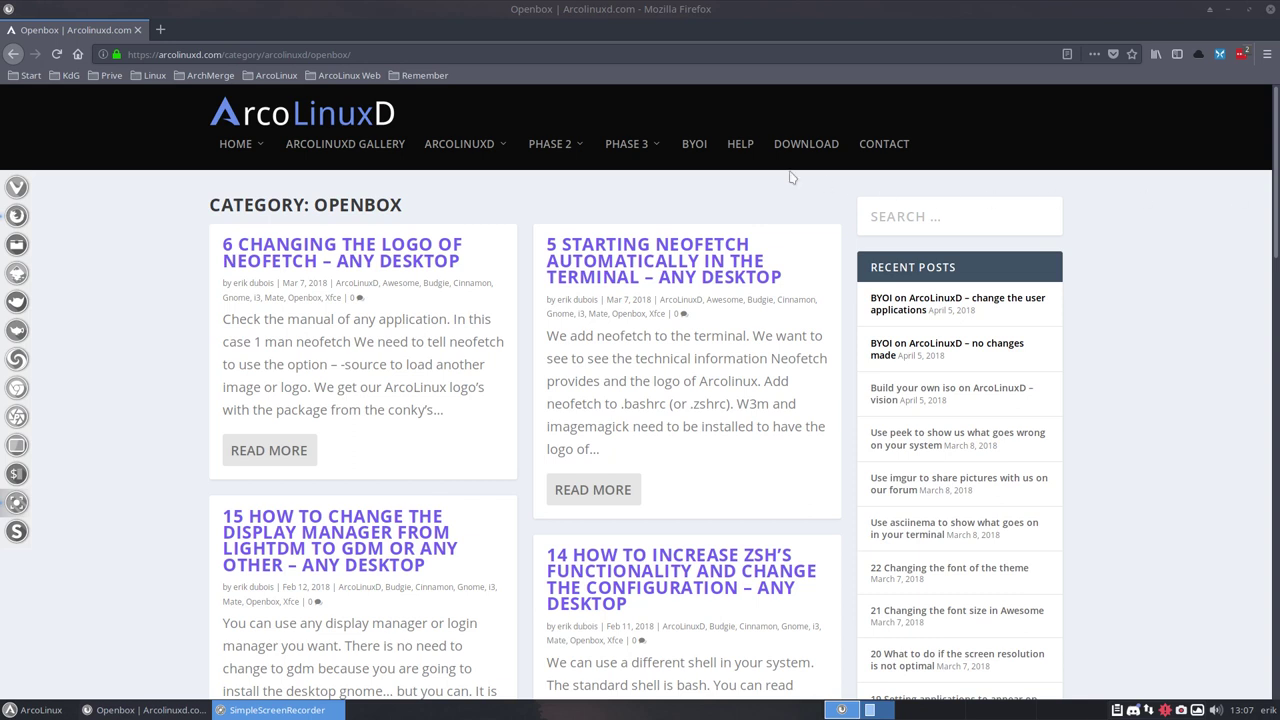
# Look through the desktops listed under Phase 2 and Phase 3 on the ArcoLinuxD website.
pyautogui.moveTo(553, 160)
pyautogui.moveTo(567, 205)
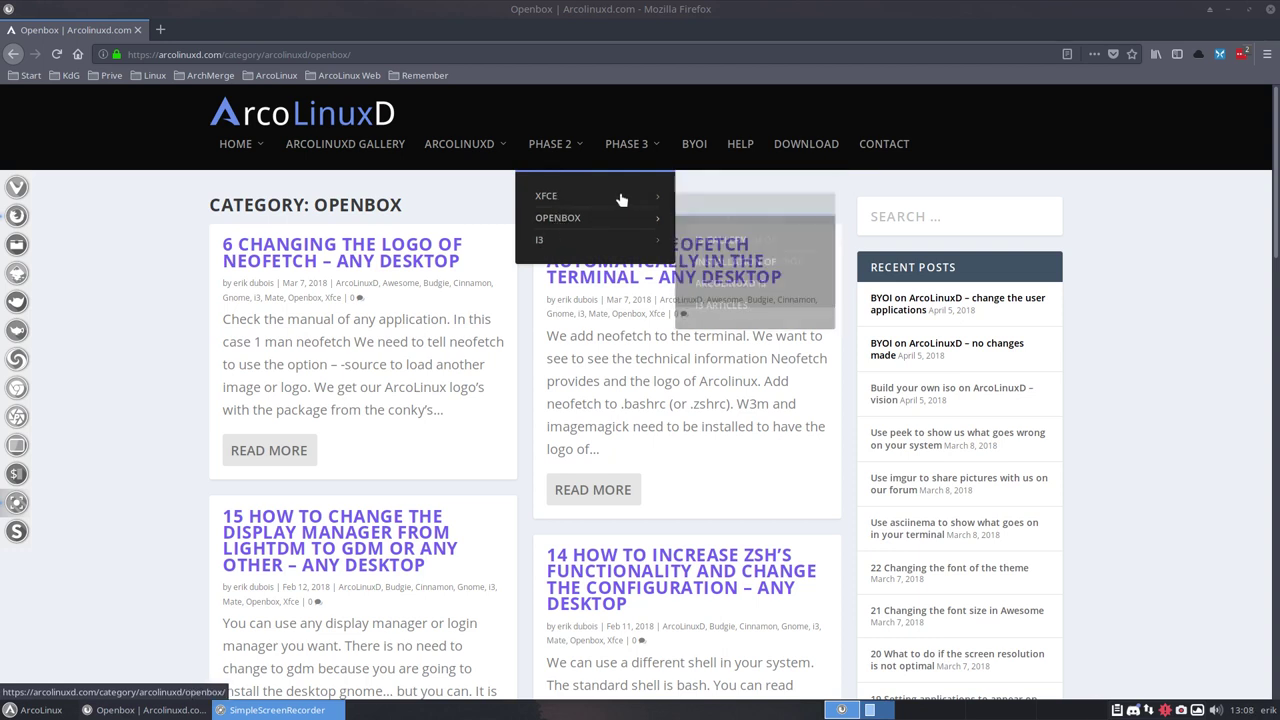
pyautogui.moveTo(626, 150)
pyautogui.moveTo(643, 228)
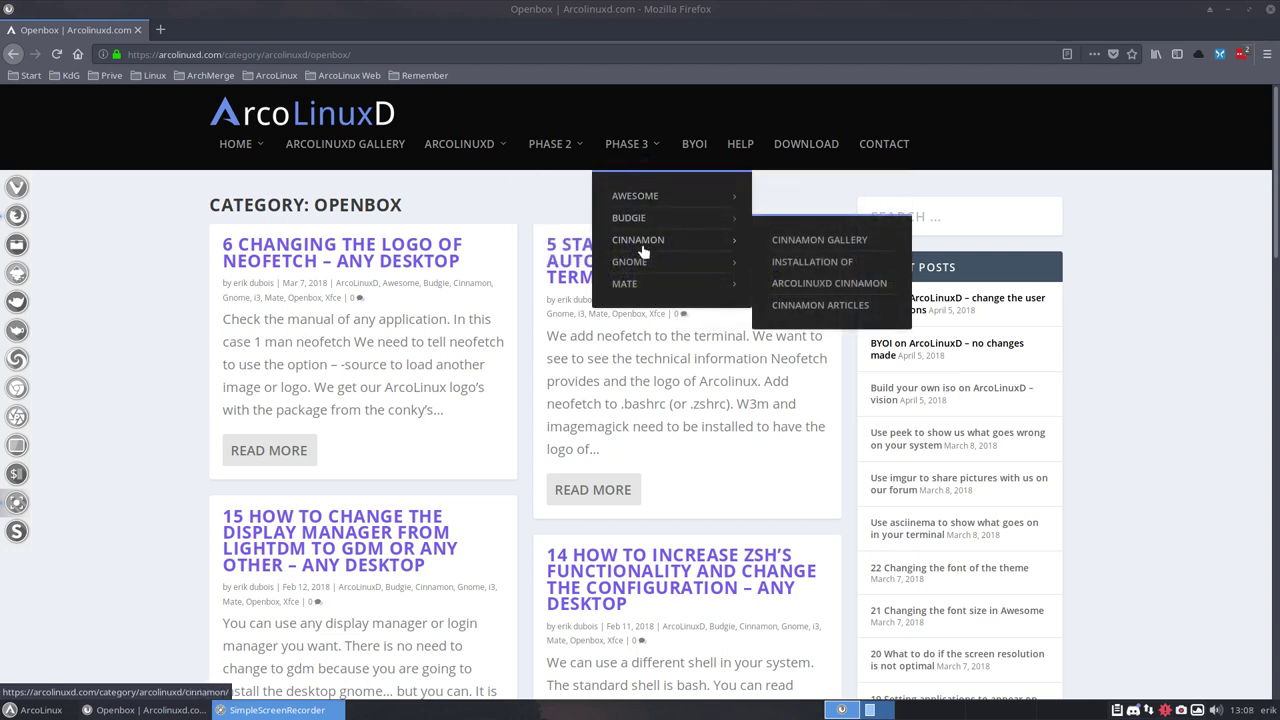
pyautogui.moveTo(630, 286)
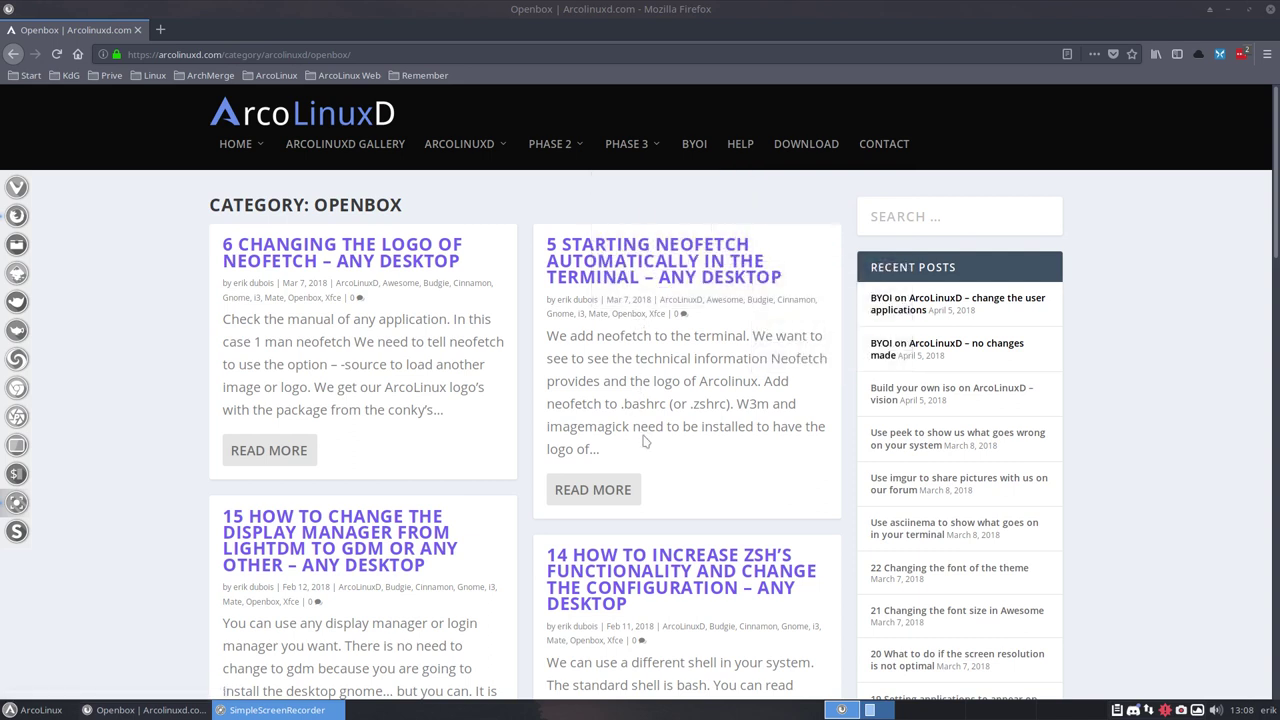
# Open the ArcoLinuxD folder among the ArcoLinux project's download files on SourceForge.
pyautogui.click(798, 143)
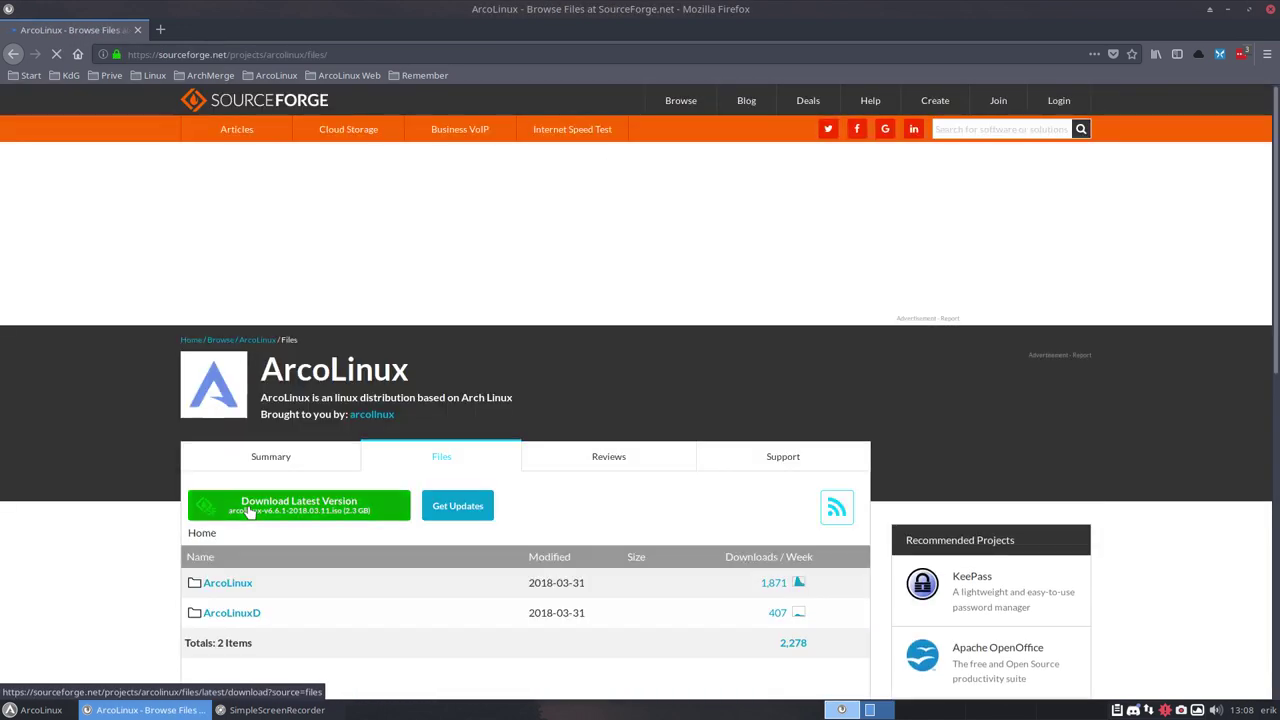
pyautogui.click(245, 613)
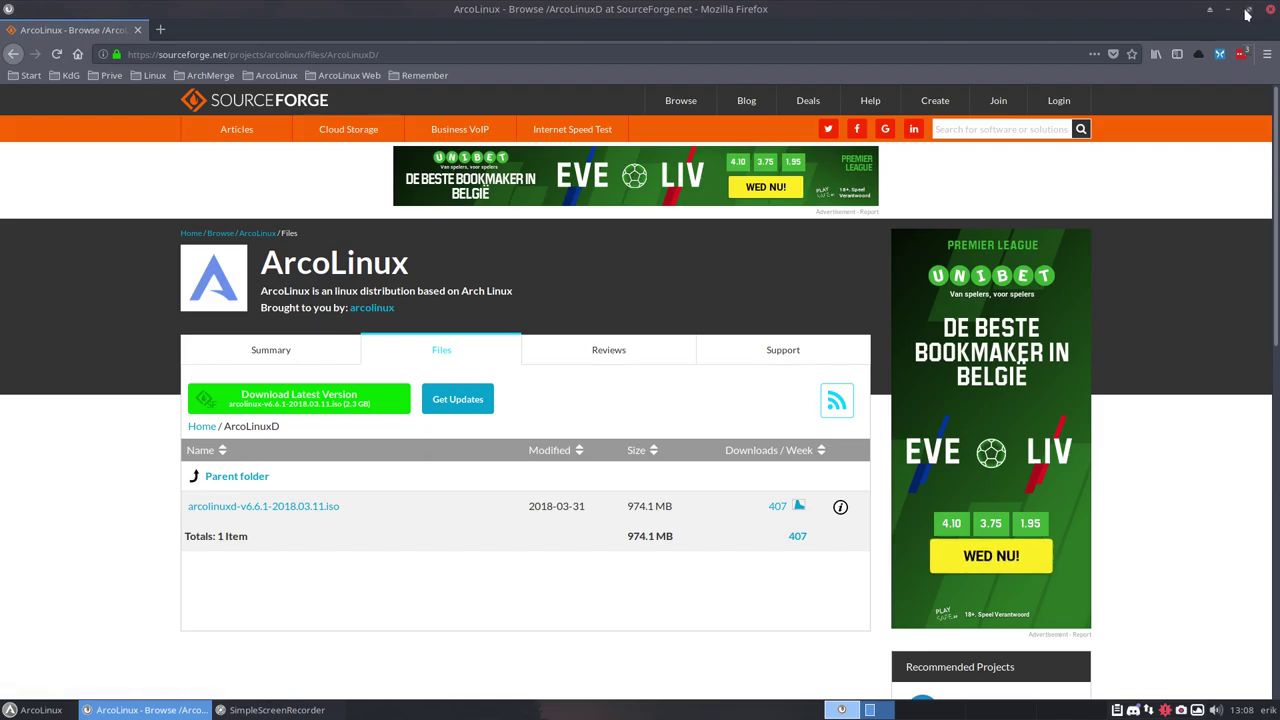
# Switch to VirtualBox and load arcolinuxd-v6.6.1-2018.03.11.iso from the Downloads folder into the ArcoLinuxD machine's optical drive.
pyautogui.click(1229, 10)
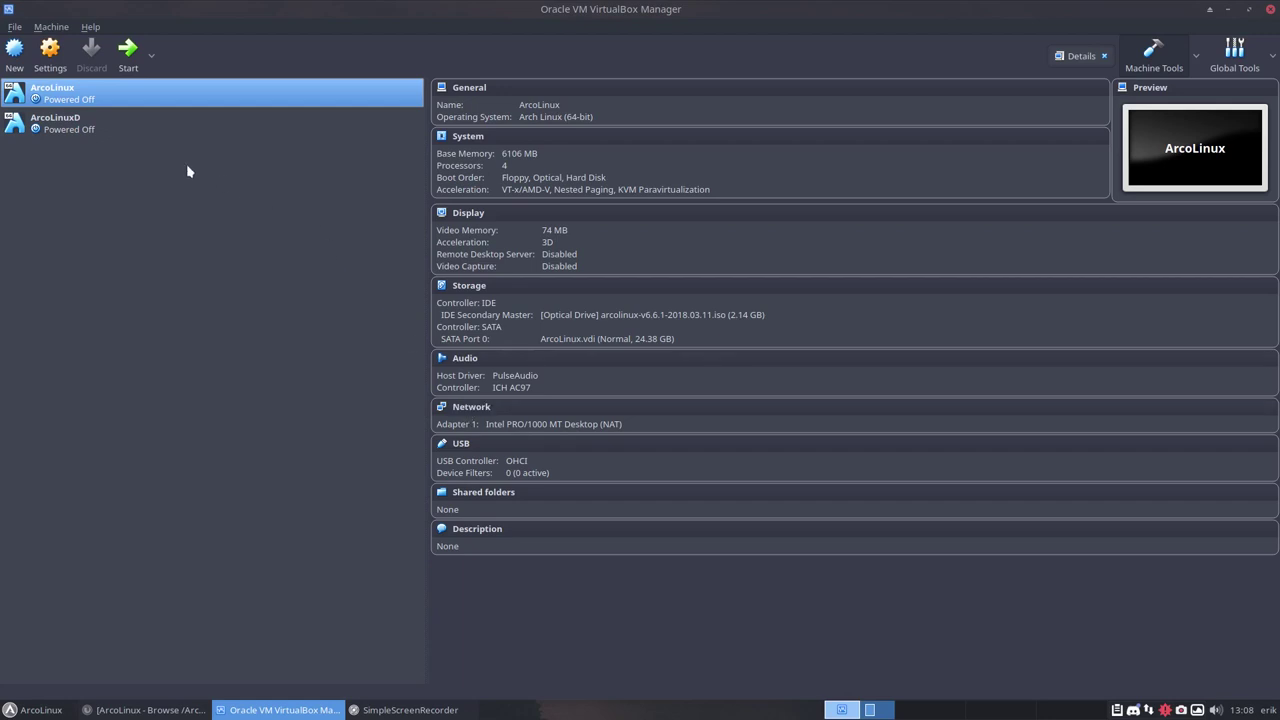
pyautogui.click(101, 128)
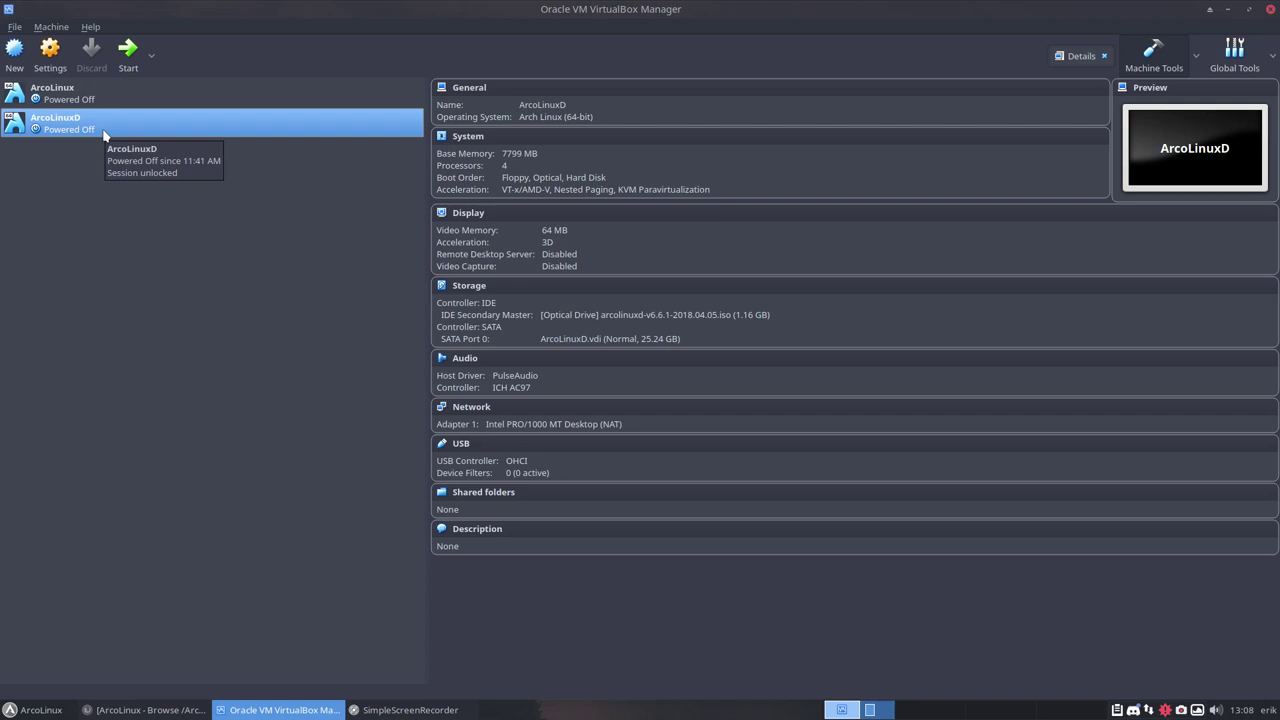
pyautogui.click(682, 317)
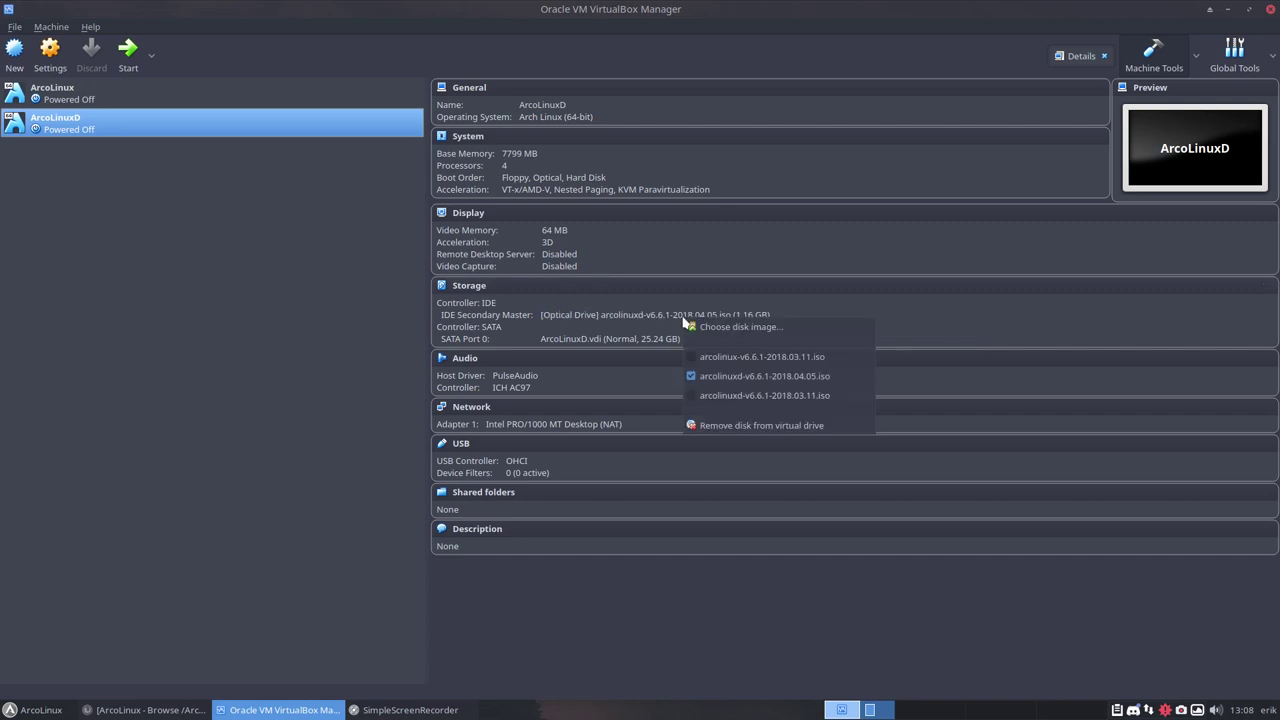
pyautogui.click(727, 327)
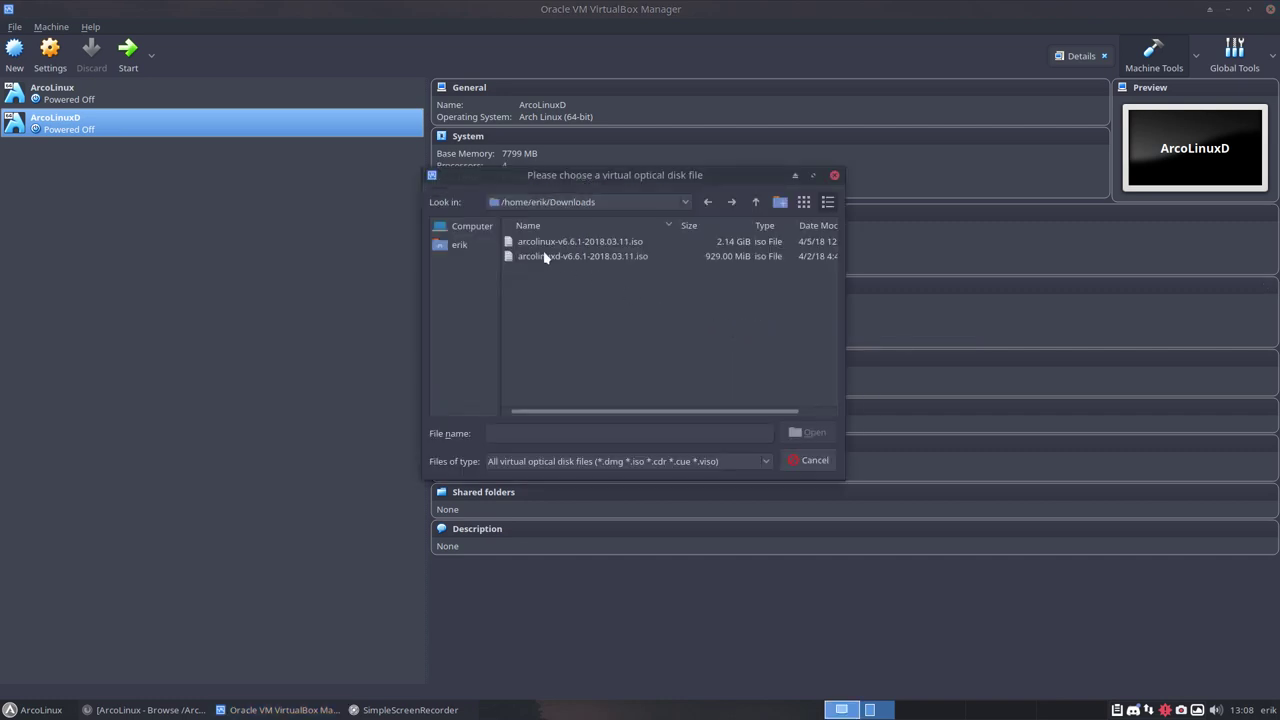
pyautogui.click(459, 248)
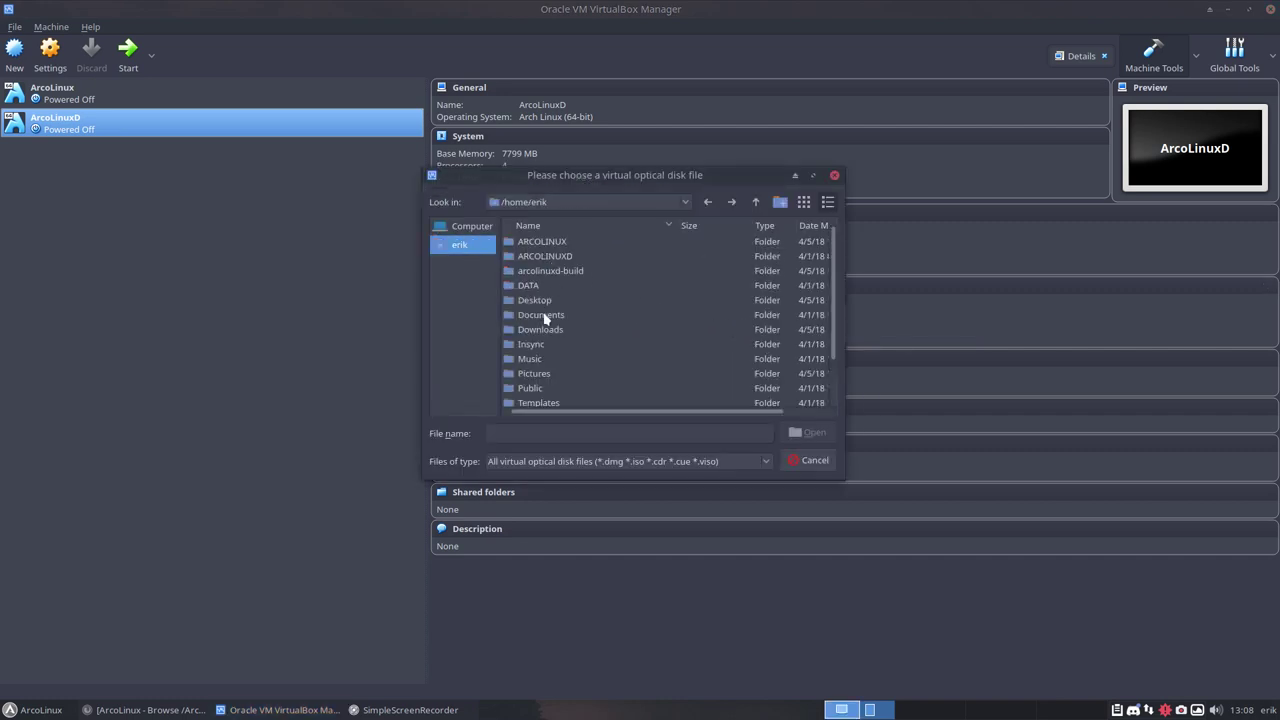
pyautogui.doubleClick(543, 329)
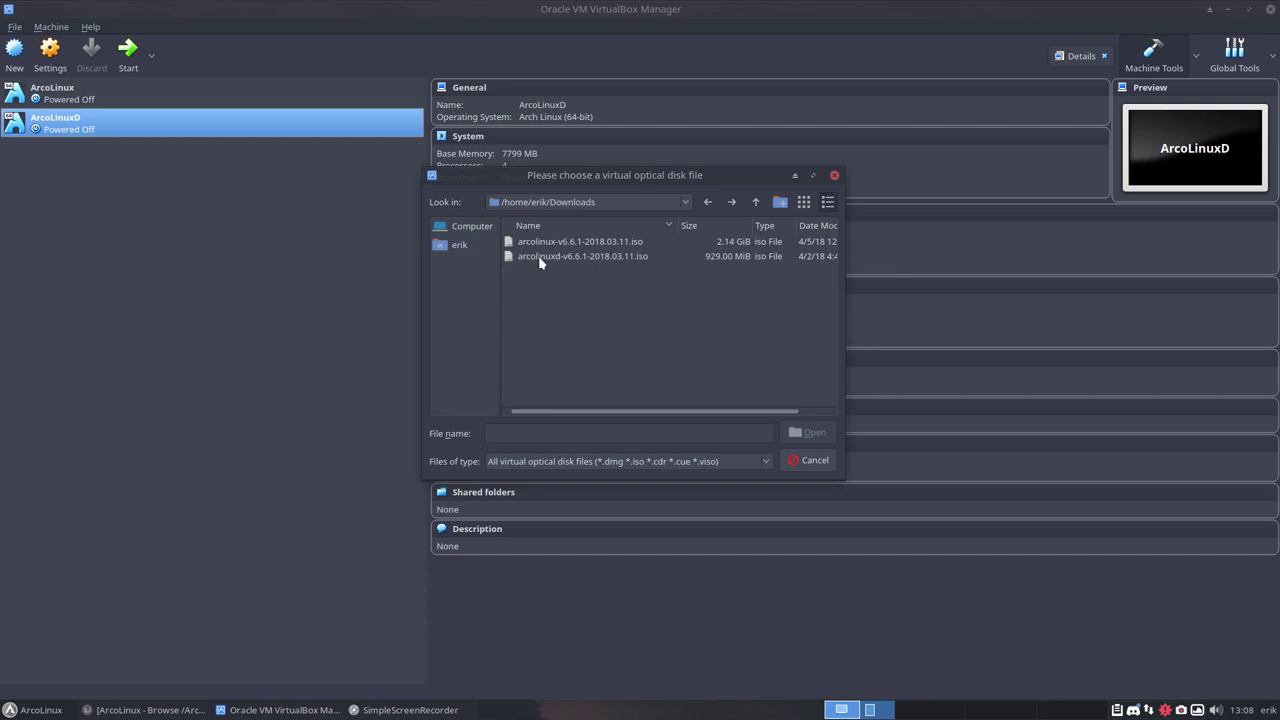
pyautogui.click(566, 258)
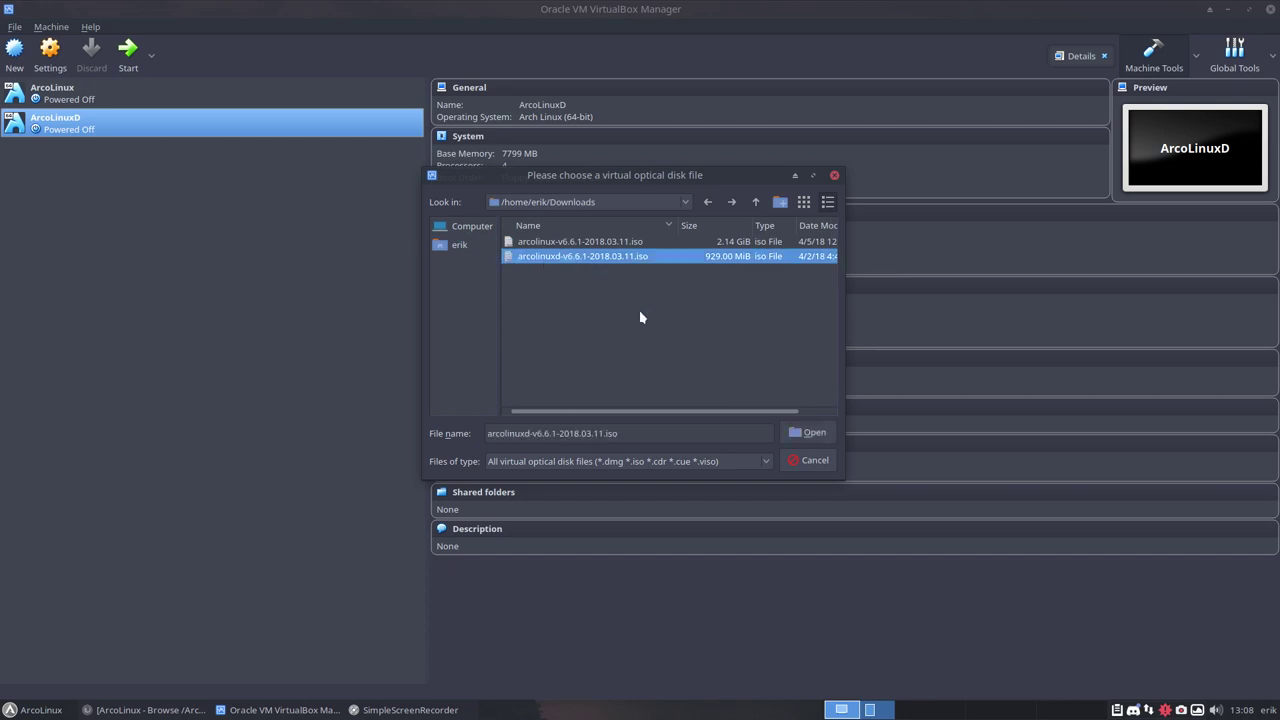
pyautogui.click(808, 432)
# Start the ArcoLinuxD virtual machine from its x86_64 live medium and accept Europe, Brussels as the installer location.
pyautogui.click(133, 56)
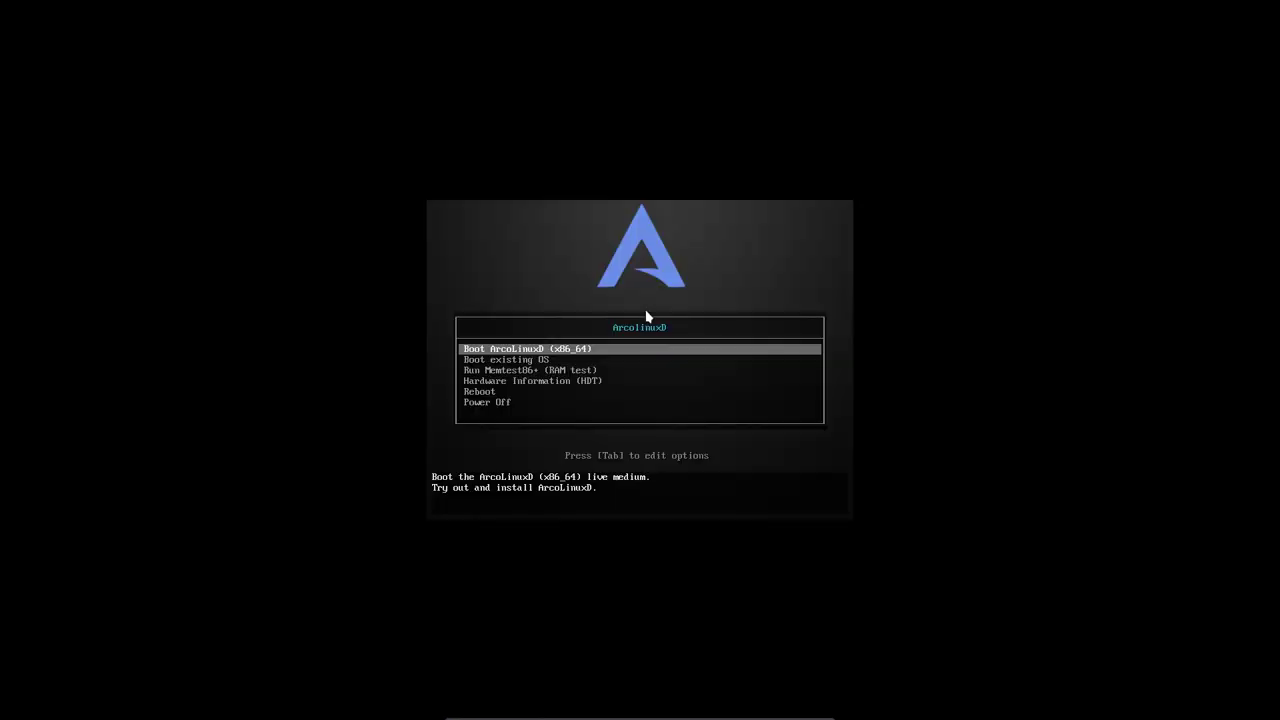
pyautogui.press('Return')
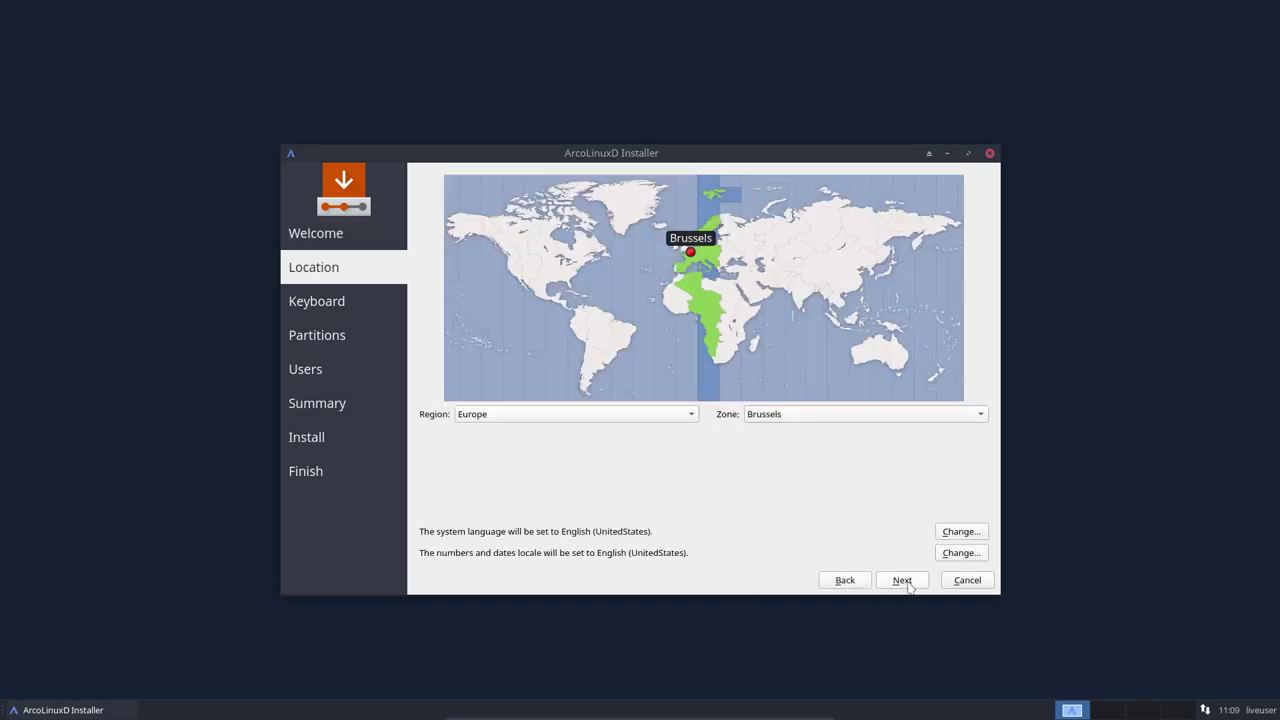
pyautogui.click(904, 581)
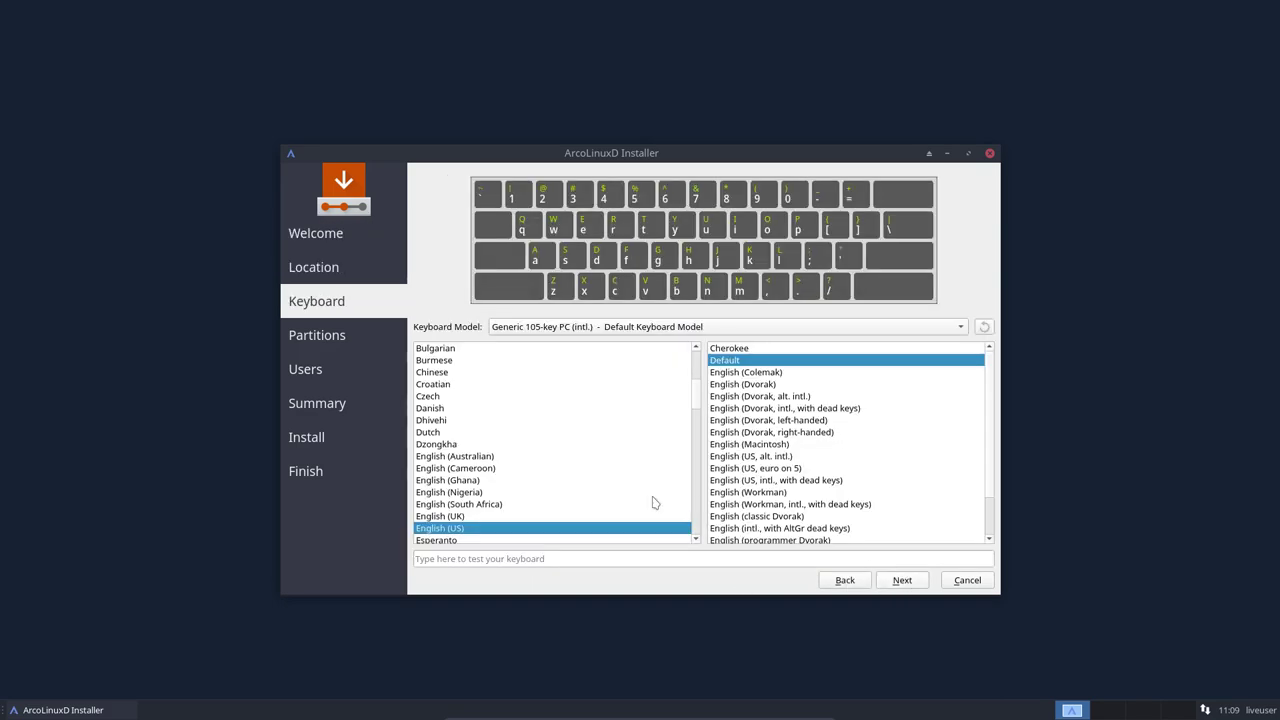
# Set the installer's keyboard layout to Belgian and choose Erase disk for the partitioning.
pyautogui.scroll(5, 494, 429)
pyautogui.click(448, 480)
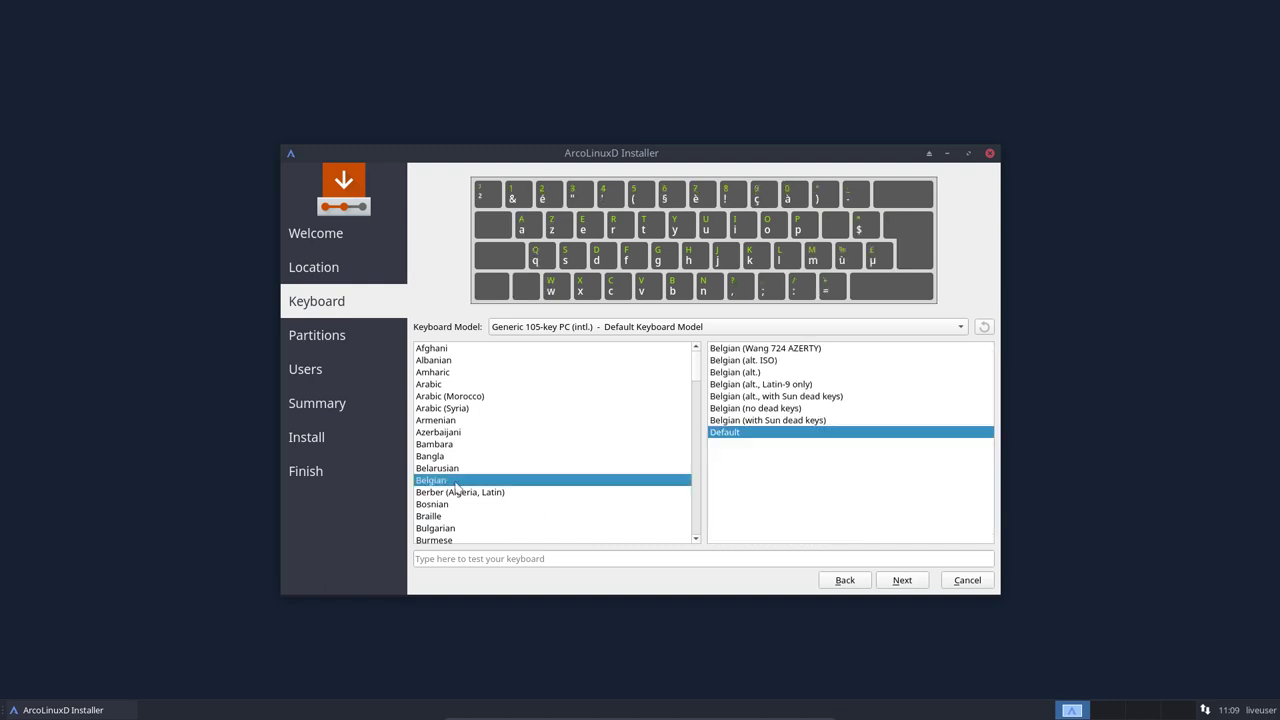
pyautogui.click(899, 581)
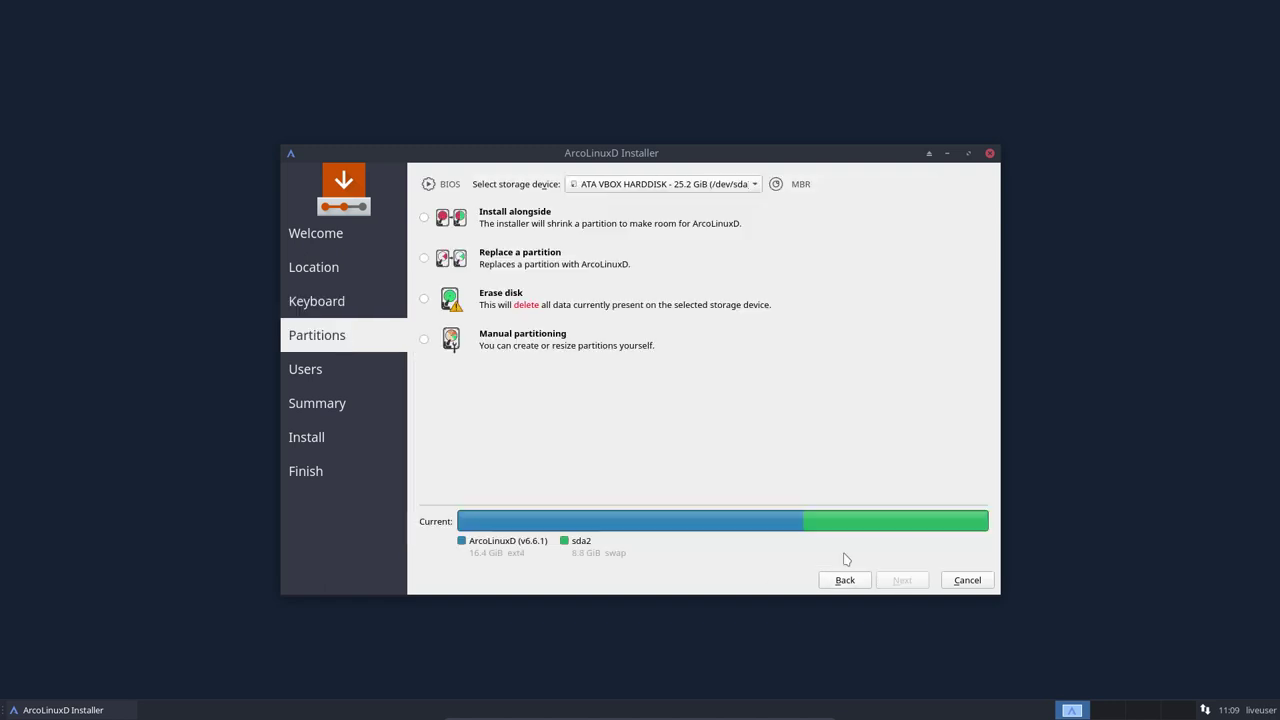
pyautogui.click(500, 298)
pyautogui.click(917, 586)
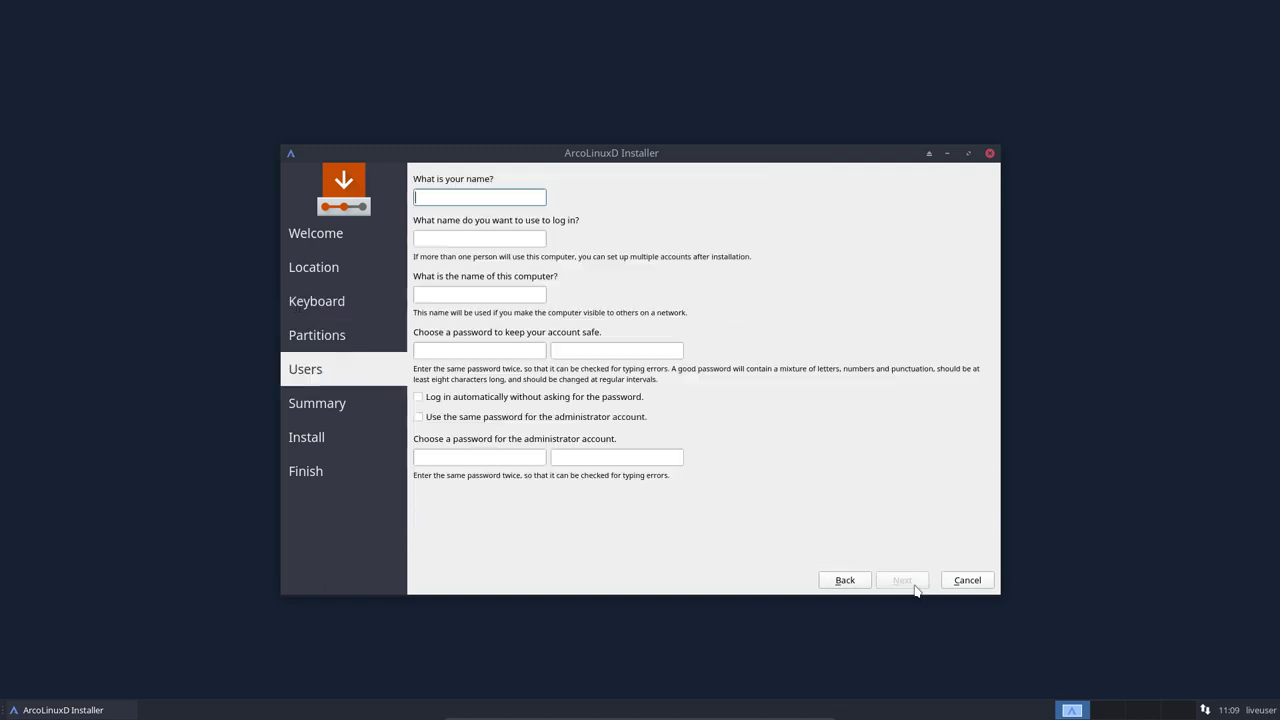
# Enter the user's name, keep the suggested login name, and name the computer ArcoLinuxD.
pyautogui.write('erik')
pyautogui.press('Tab')
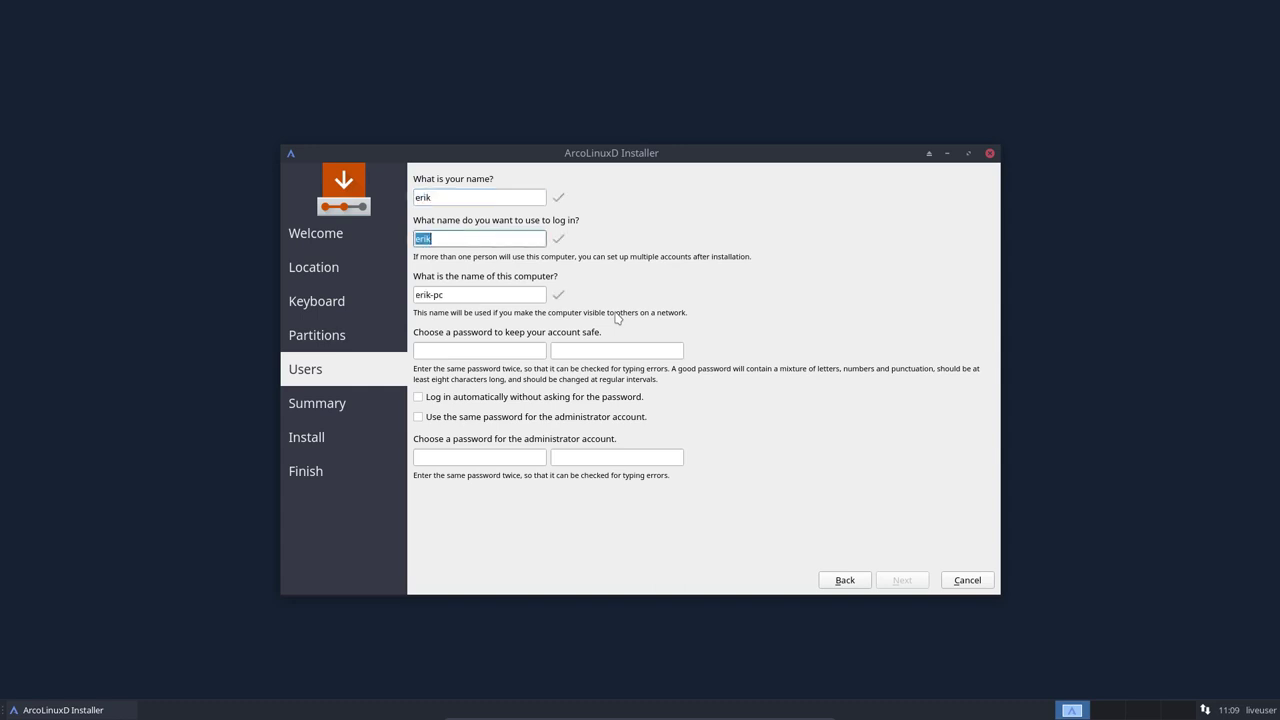
pyautogui.press('Tab')
pyautogui.write('Arco')
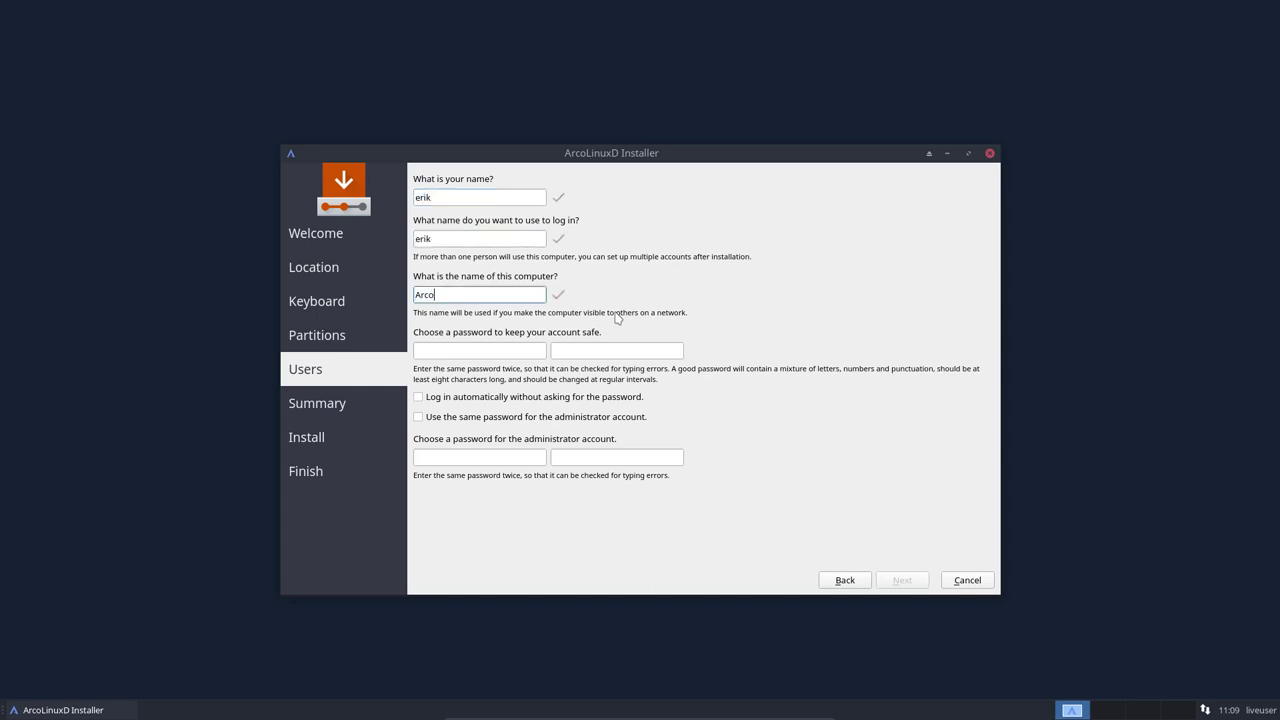
pyautogui.write('LinuxD')
# Enter the account password and repeat it in the confirmation field.
pyautogui.press('Tab')
pyautogui.write('****')
pyautogui.press('Tab')
pyautogui.write('****')
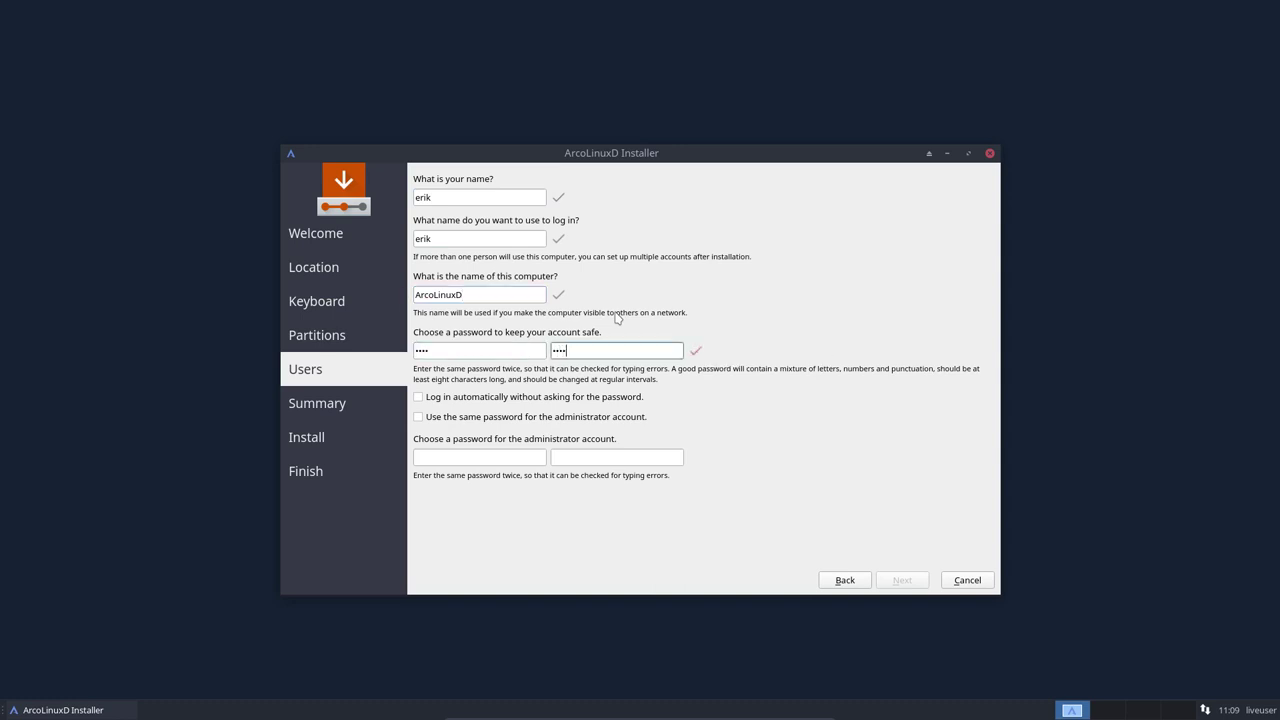
# Enable automatic login and the same password for the administrator account, and start the installation.
pyautogui.press('Tab')
pyautogui.press('space')
pyautogui.press('Tab')
pyautogui.press('space')
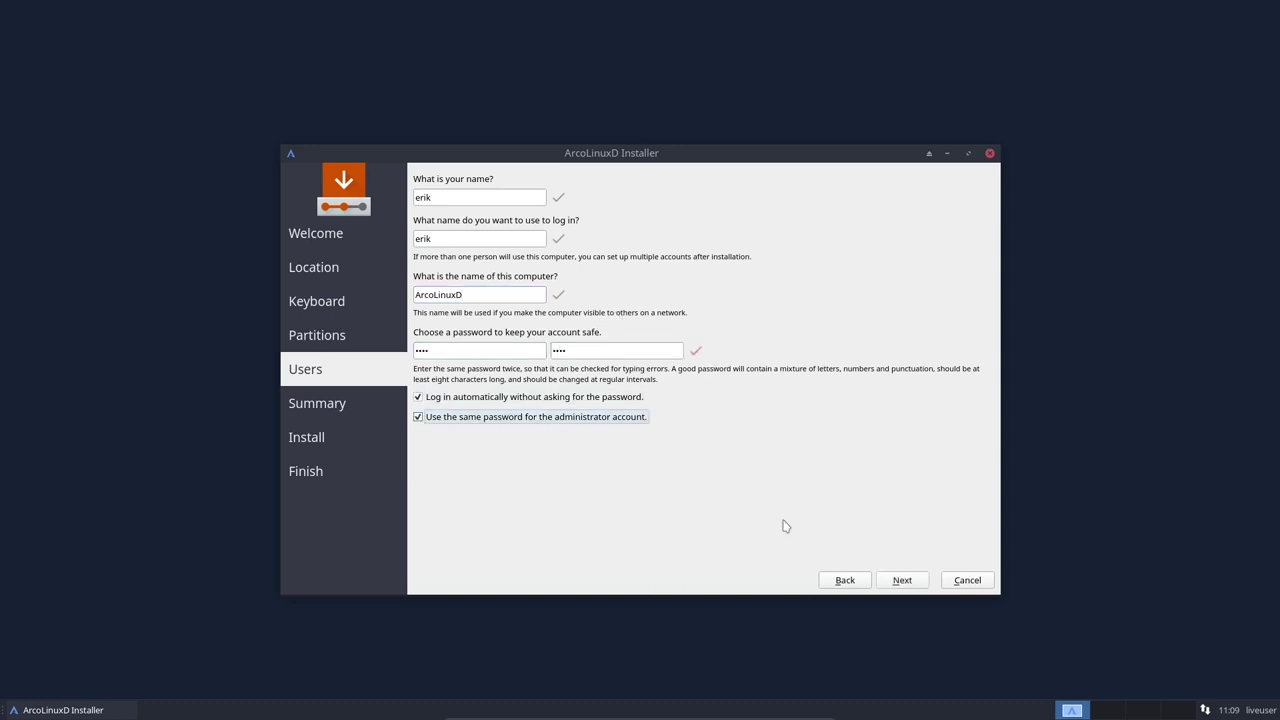
pyautogui.click(913, 580)
pyautogui.click(910, 594)
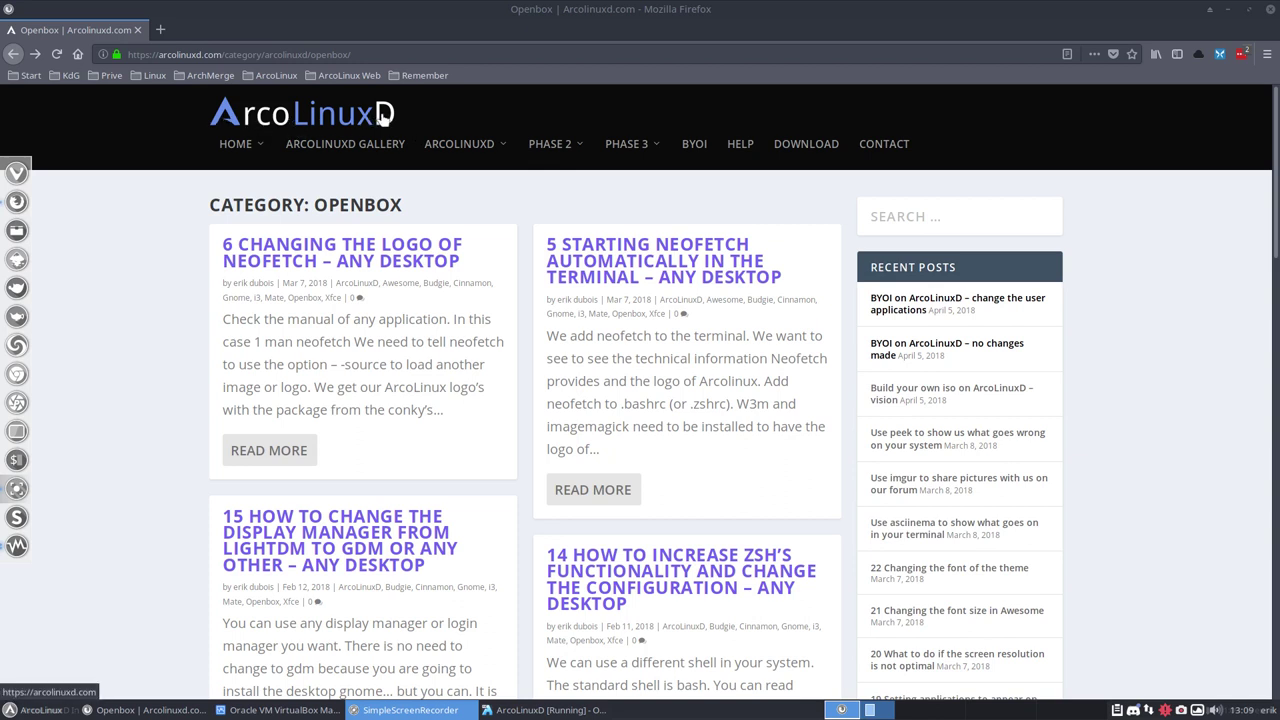
# Review the ArcoLinuxD website's installation topics and the Xfce, Openbox and i3 entries of Phase 2.
pyautogui.moveTo(491, 143)
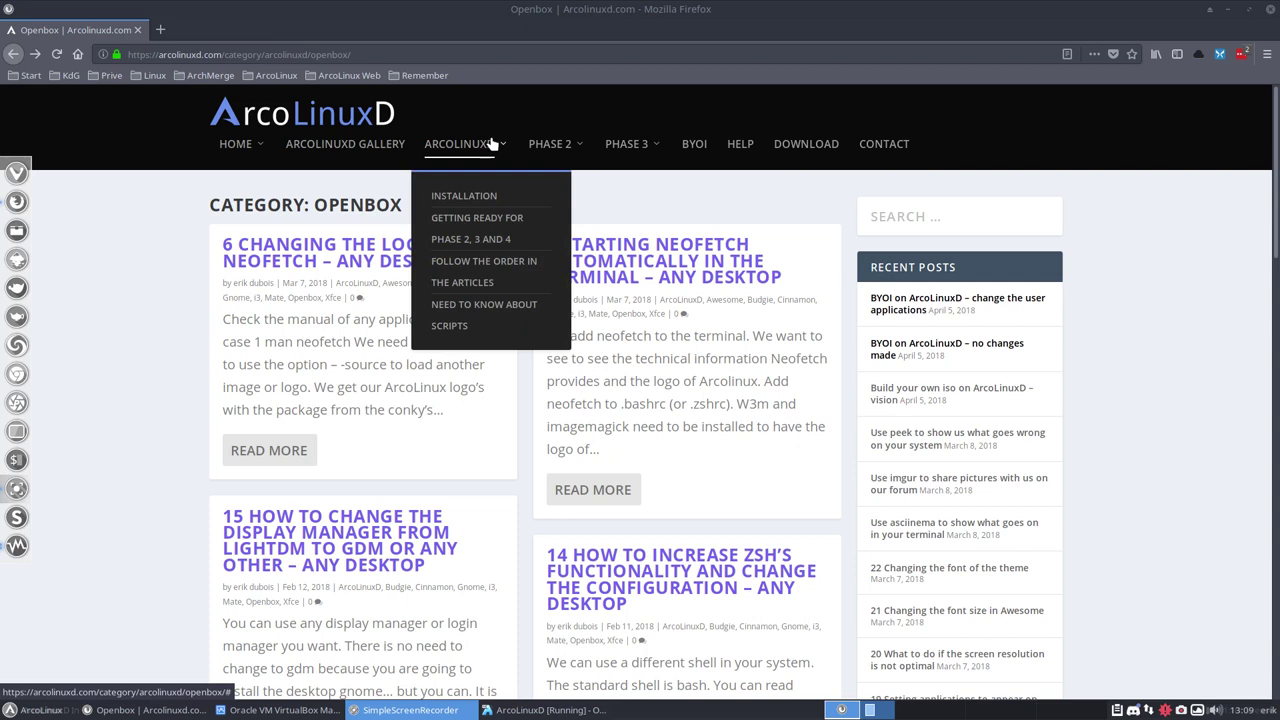
pyautogui.moveTo(546, 143)
pyautogui.moveTo(569, 216)
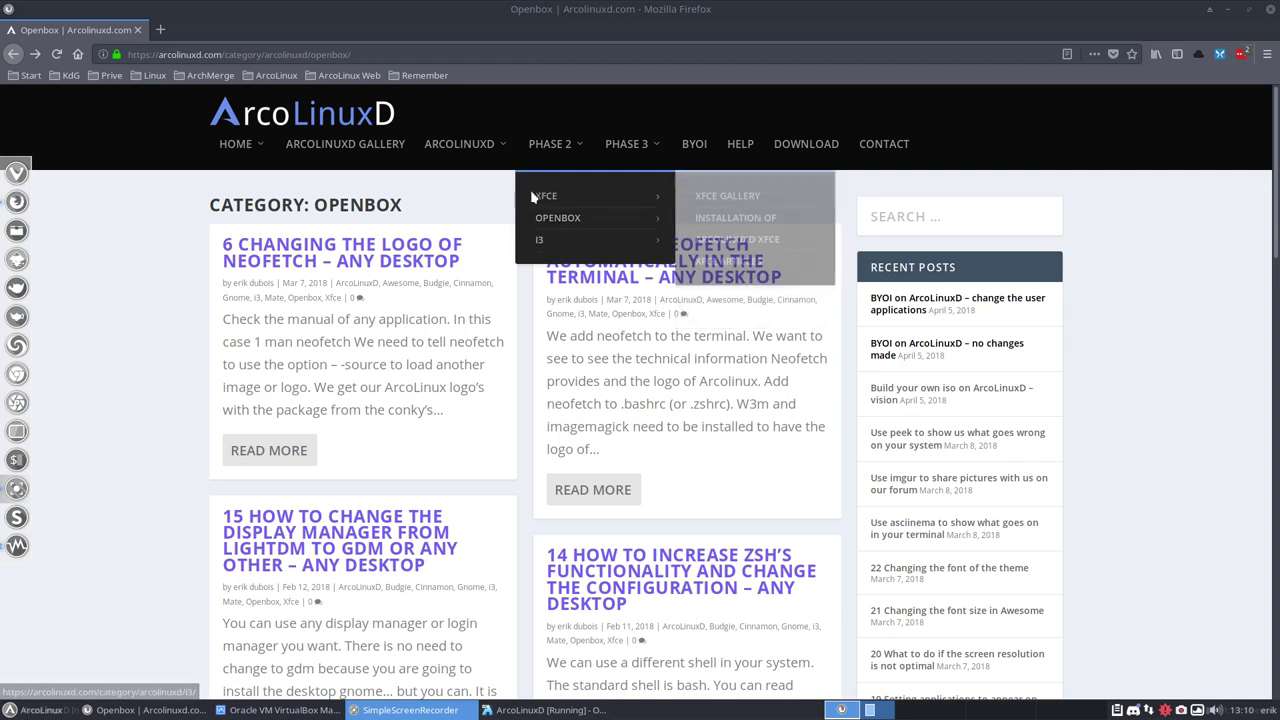
pyautogui.moveTo(533, 253)
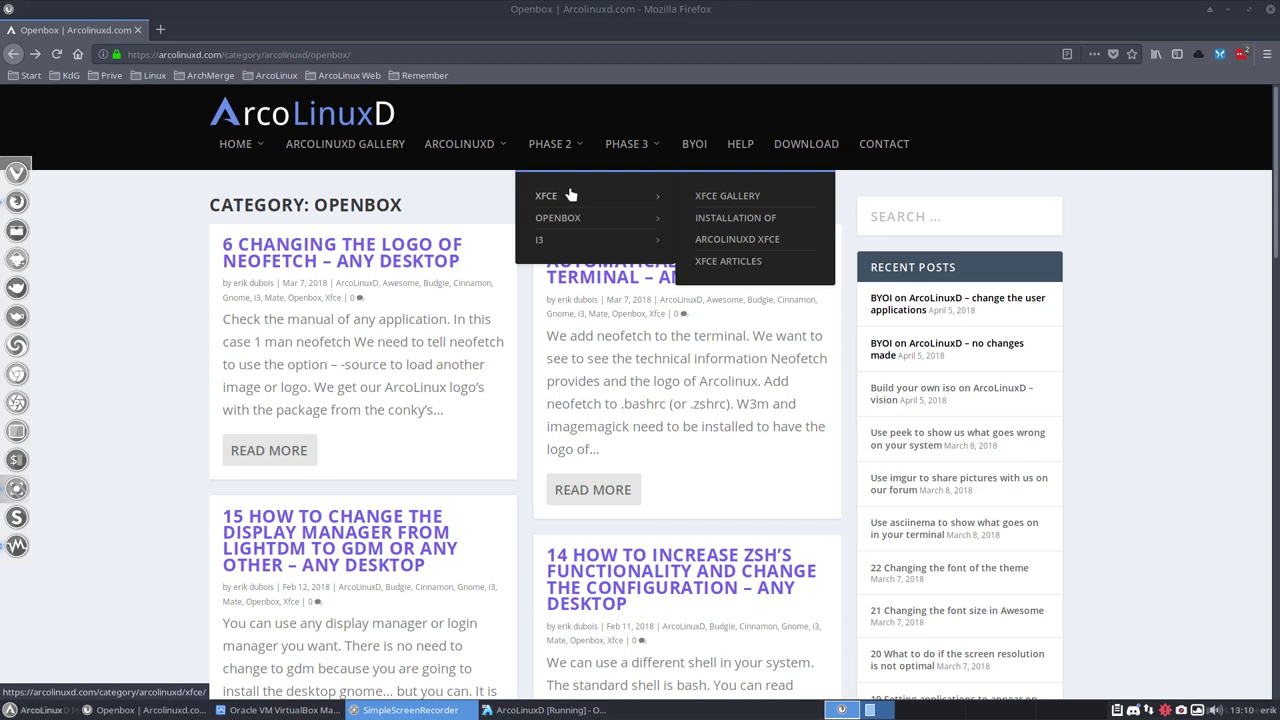
pyautogui.moveTo(626, 158)
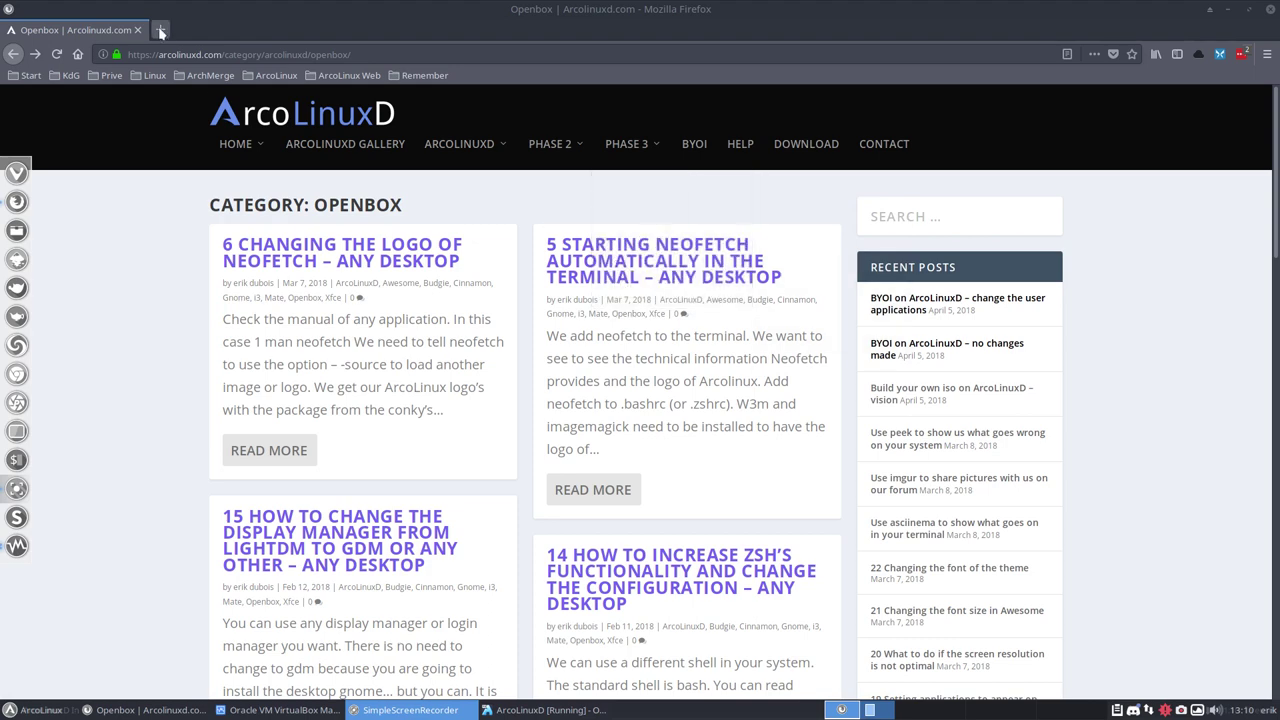
# Open github.com/fjolnir/xnomad in a new browser tab, read its README through the keyboard shortcuts, and close the tab.
pyautogui.click(160, 29)
pyautogui.write('https://github.com/fjolnir/xnomad')
pyautogui.press('Return')
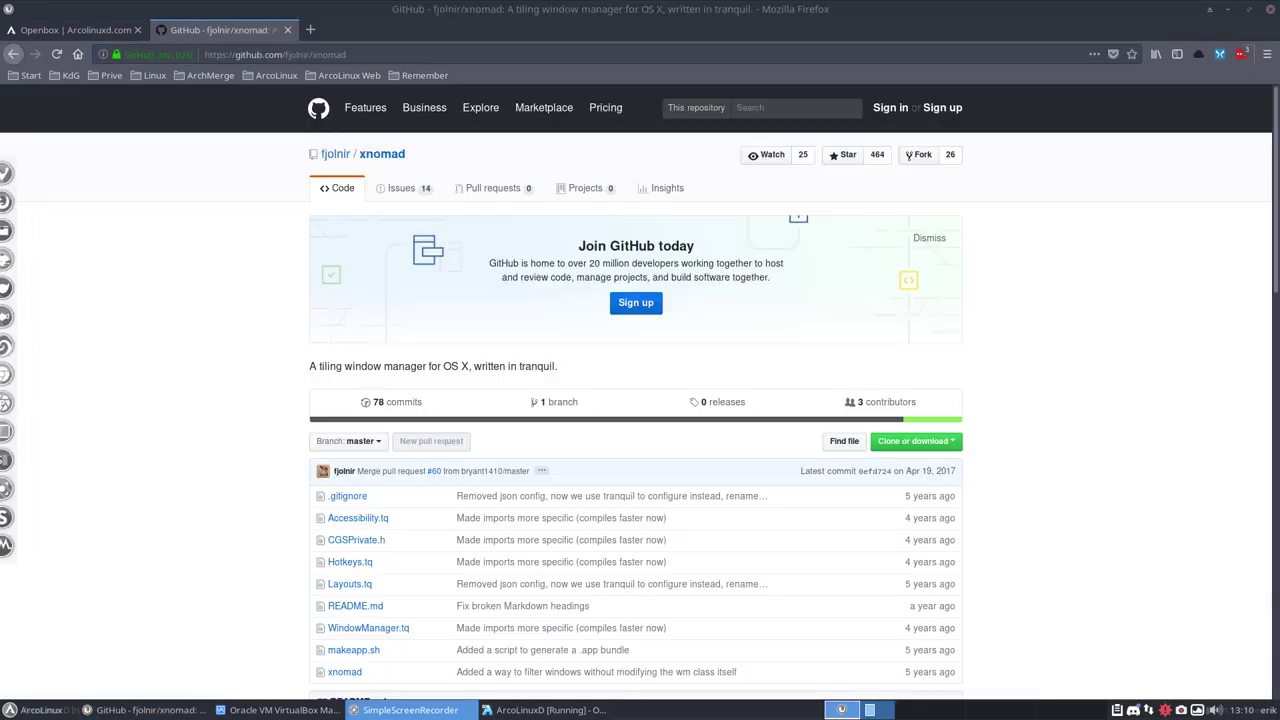
pyautogui.click(929, 238)
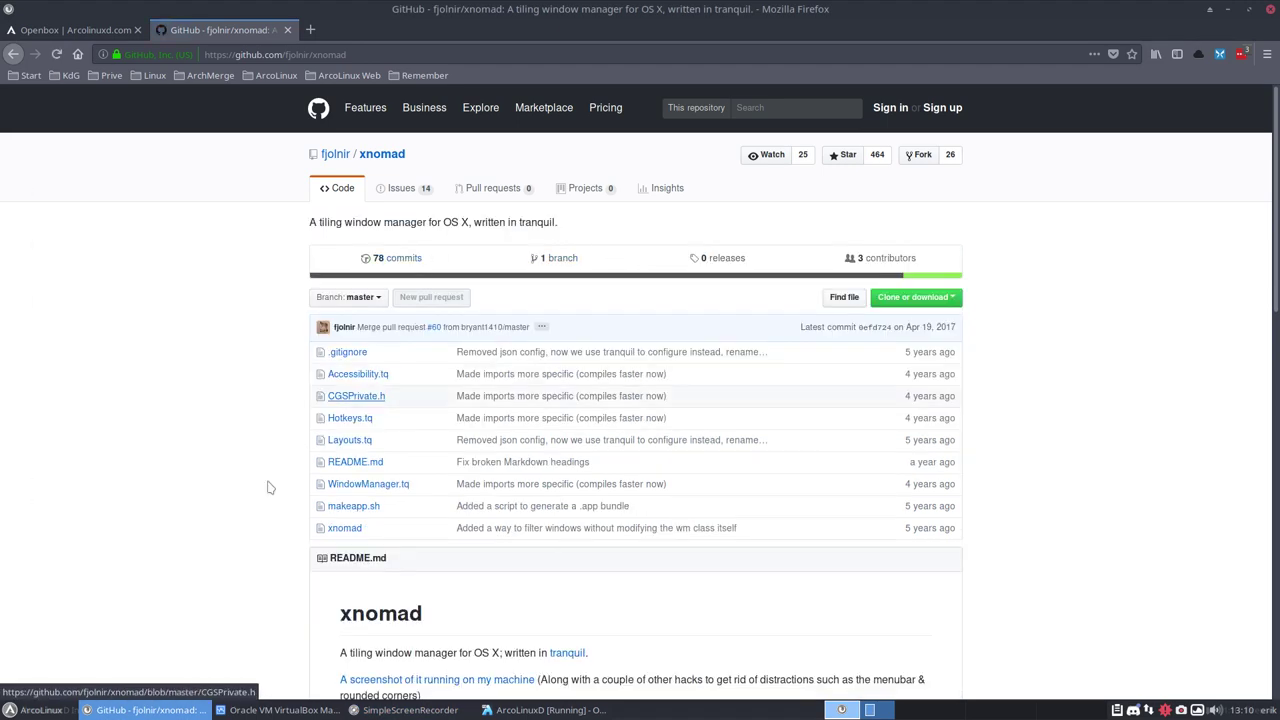
pyautogui.scroll(-10, 203, 455)
pyautogui.scroll(-5, 203, 458)
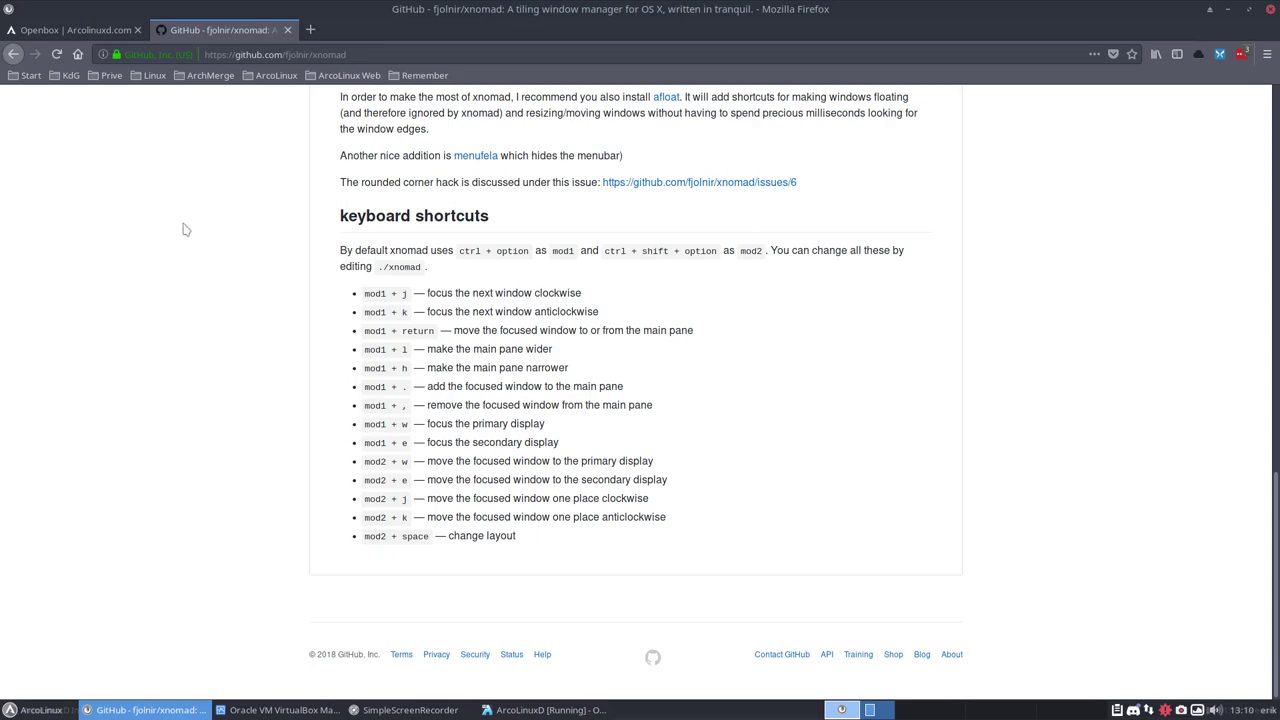
pyautogui.click(287, 30)
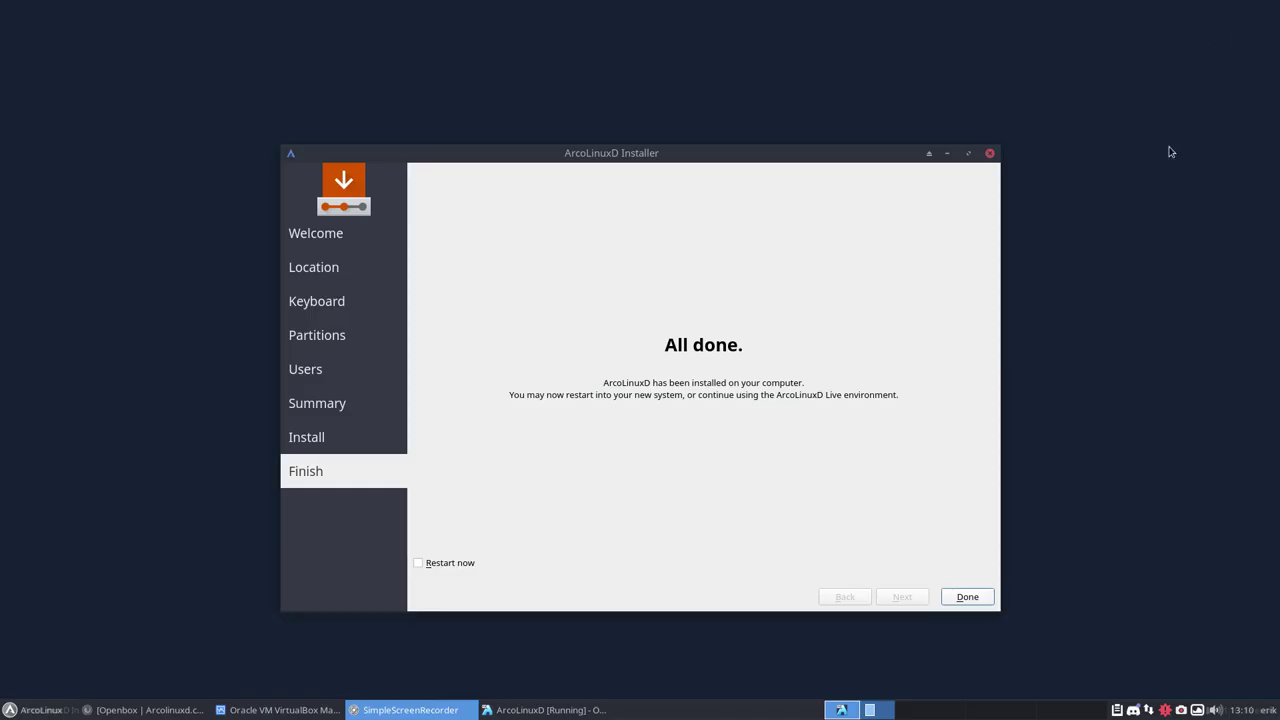
# Return to the virtual machine and finish the ArcoLinuxD installer with Restart now enabled.
pyautogui.click(1227, 9)
pyautogui.click(430, 563)
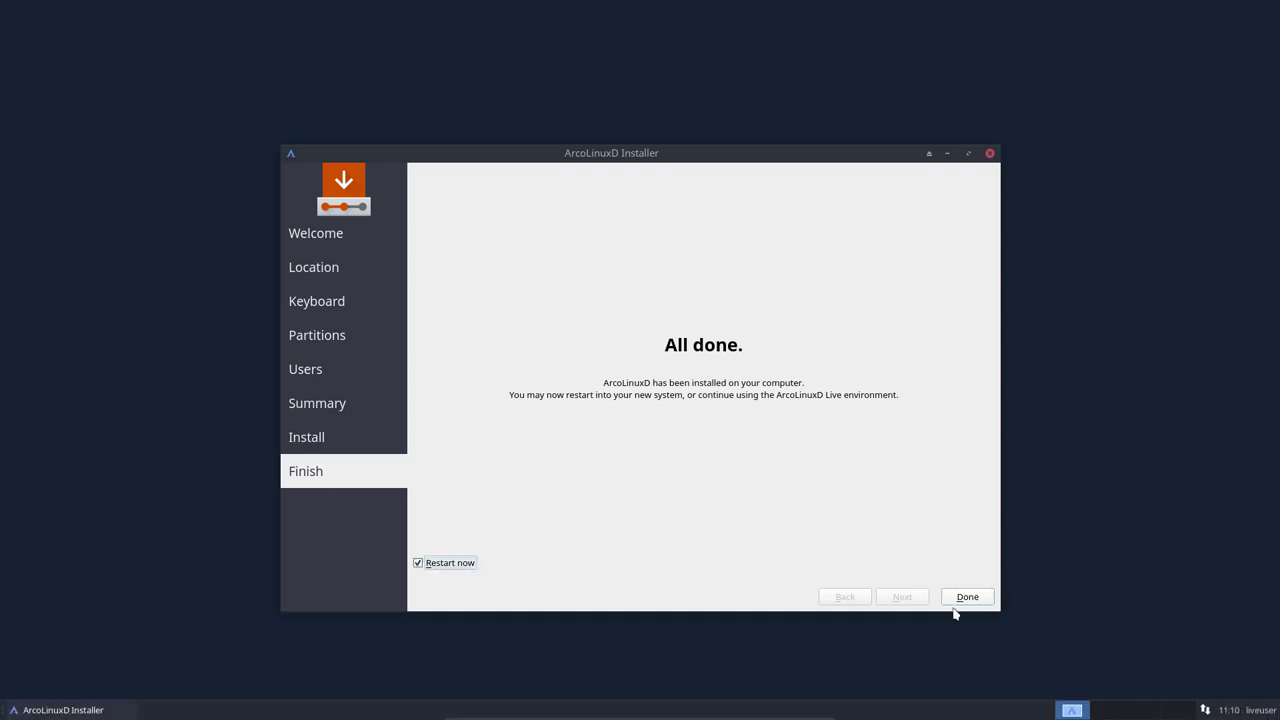
pyautogui.click(962, 598)
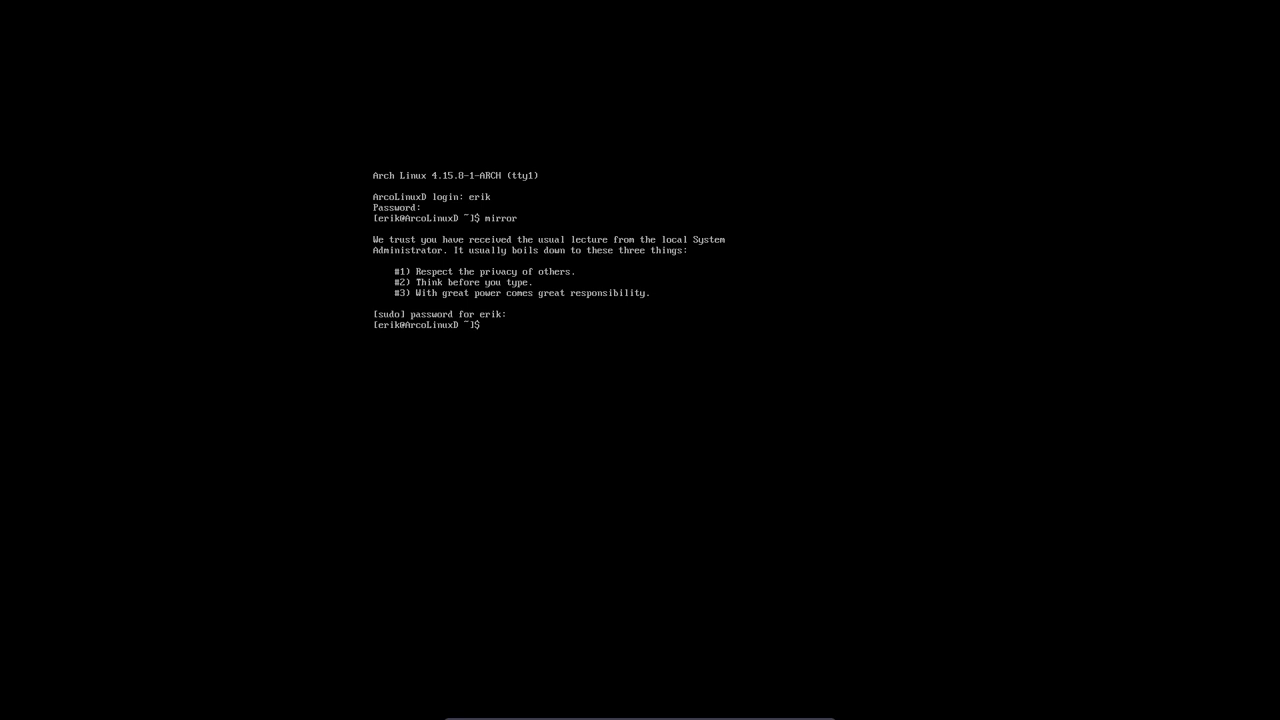
# Update all system packages with pksyua, and run the update again once it completes.
pyautogui.write('pksyua')
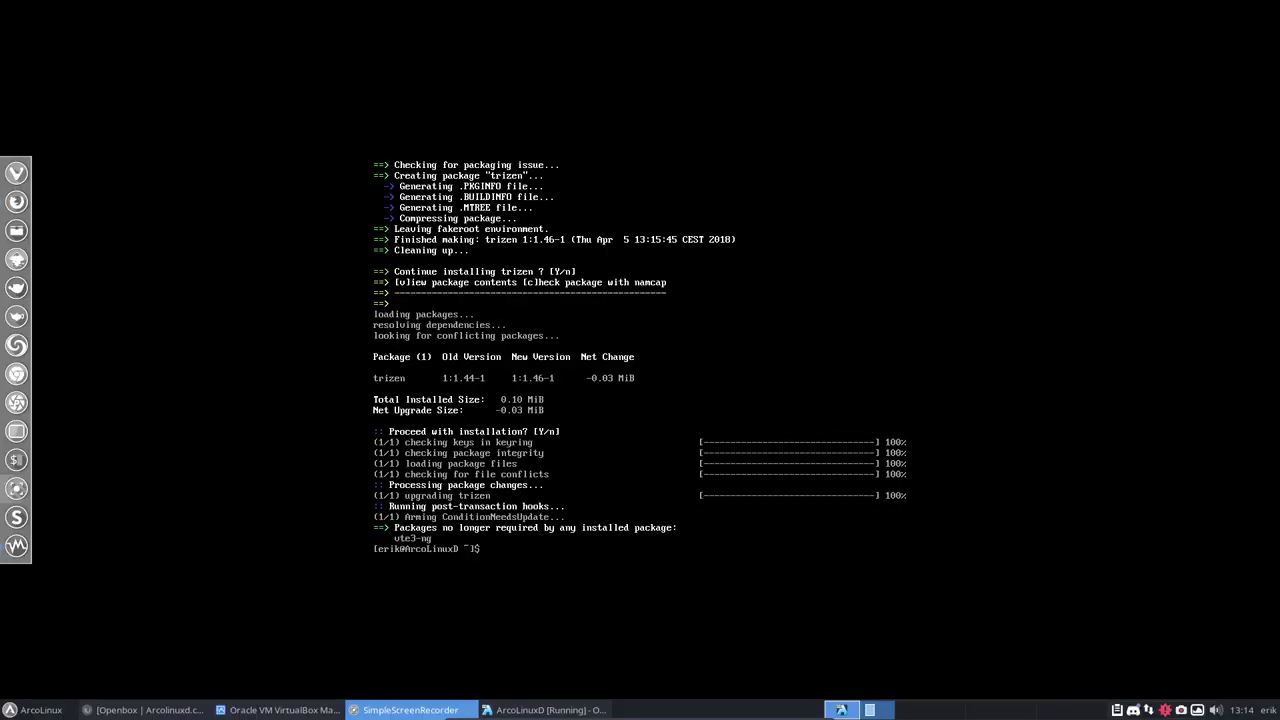
pyautogui.write('pksyua')
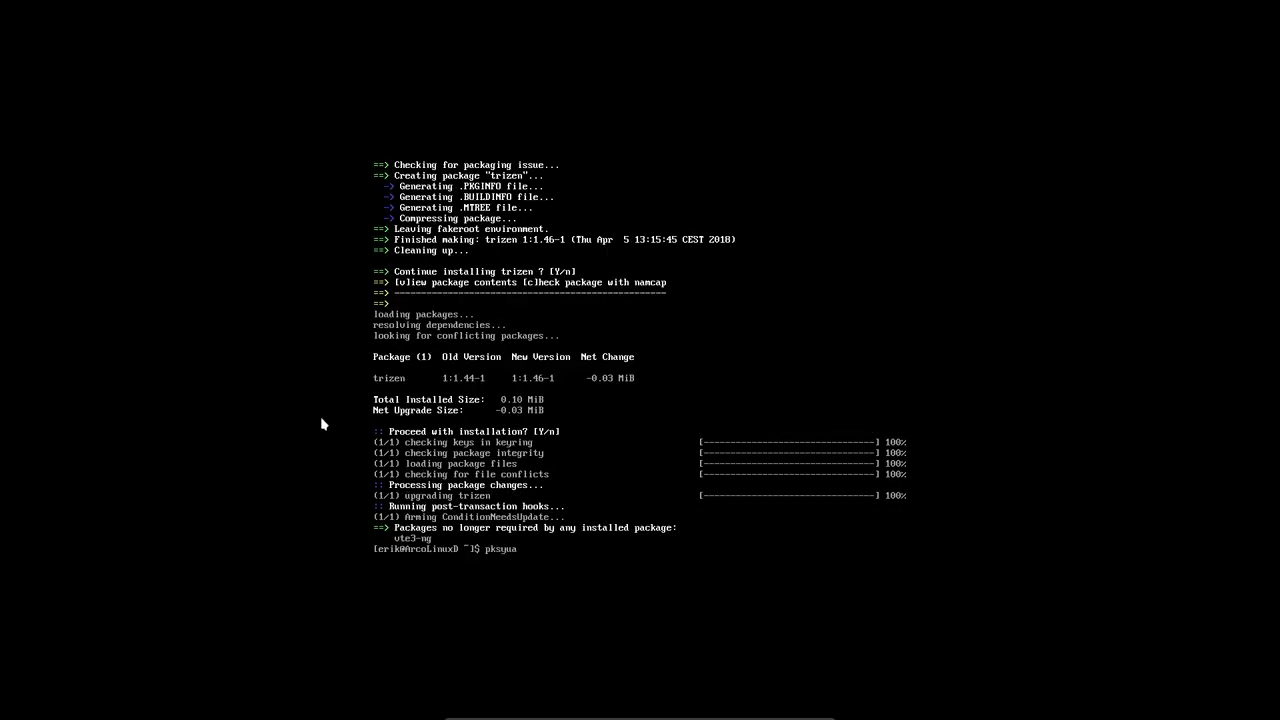
pyautogui.press('Return')
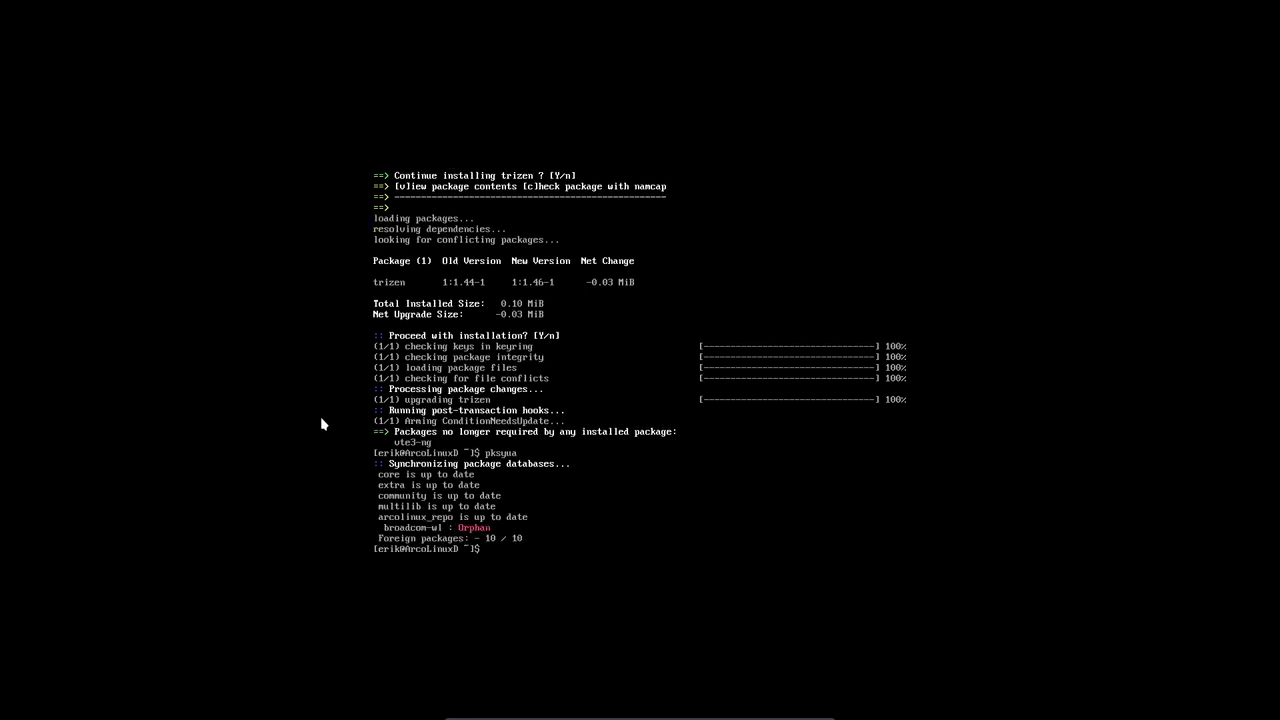
pyautogui.write('git clone htpps')
pyautogui.press('BackSpace')
pyautogui.press('BackSpace')
pyautogui.press('BackSpace')
pyautogui.write('tps://github.com/arcolinuxd/')
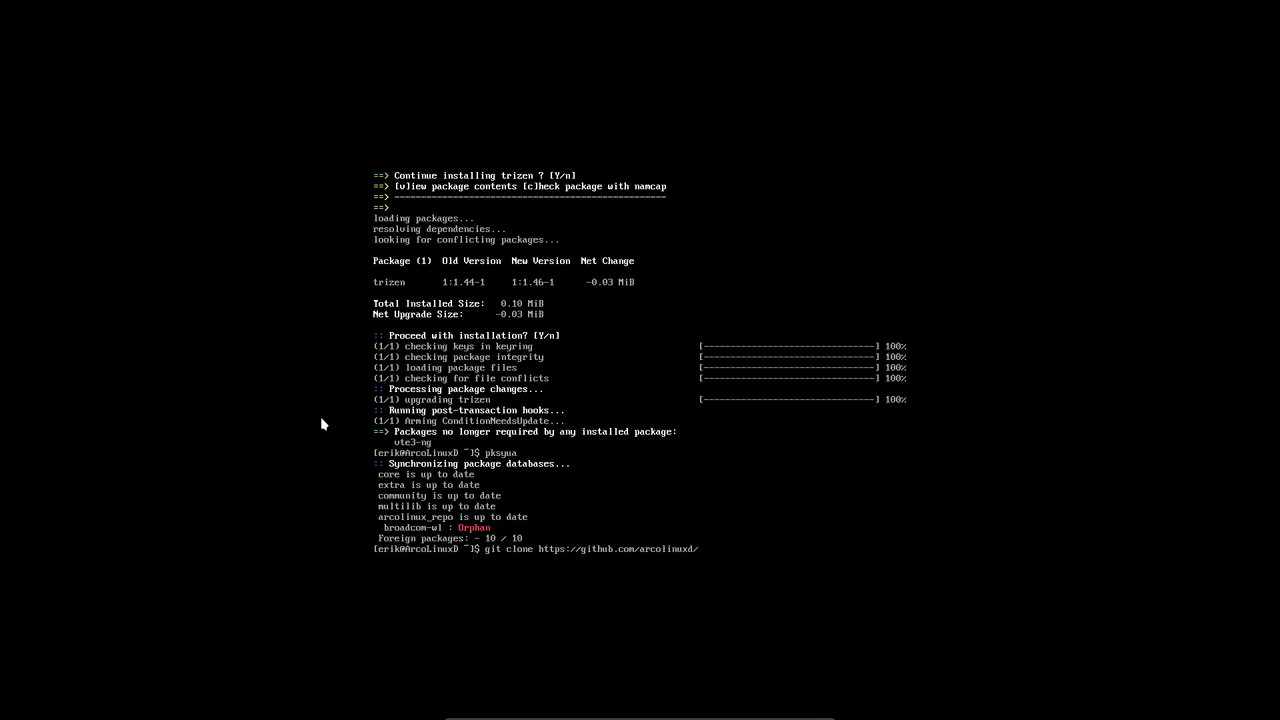
pyautogui.write('arc')
pyautogui.write('o-openbox')
pyautogui.press('Return')
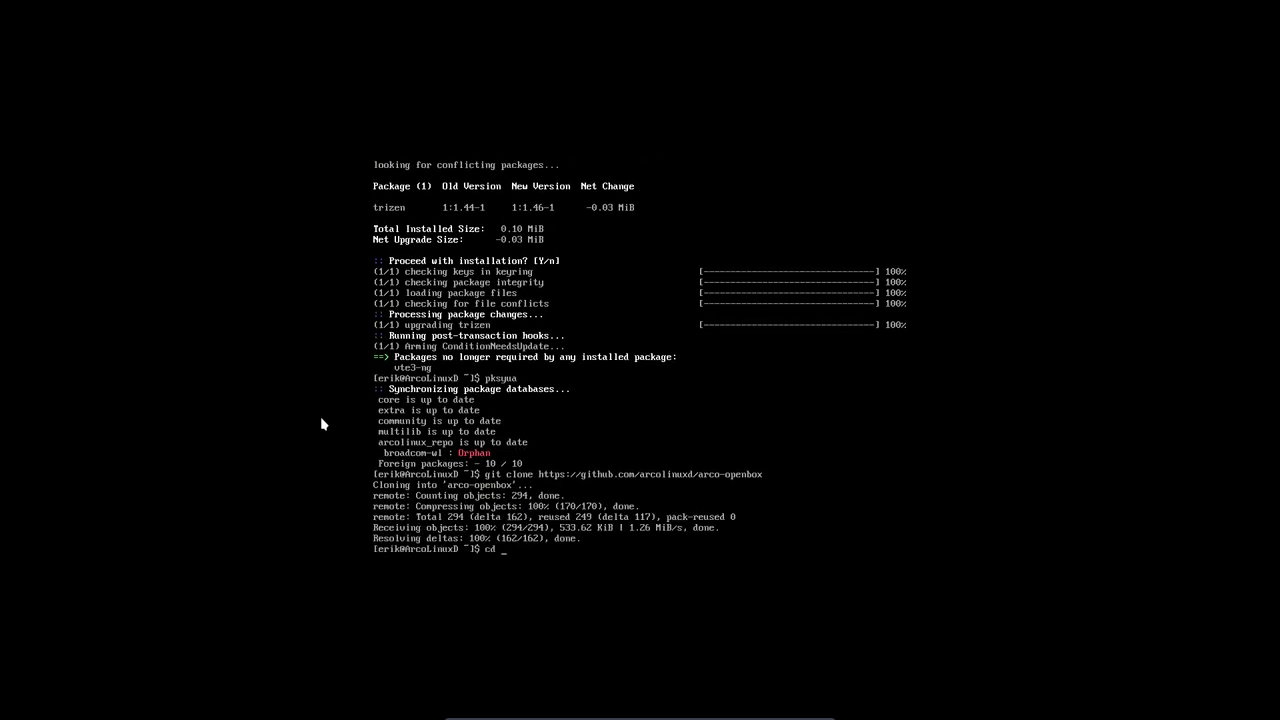
# Enter the cloned arco-openbox directory and list its scripts.
pyautogui.write('cd ar')
pyautogui.press('Tab')
pyautogui.press('Return')
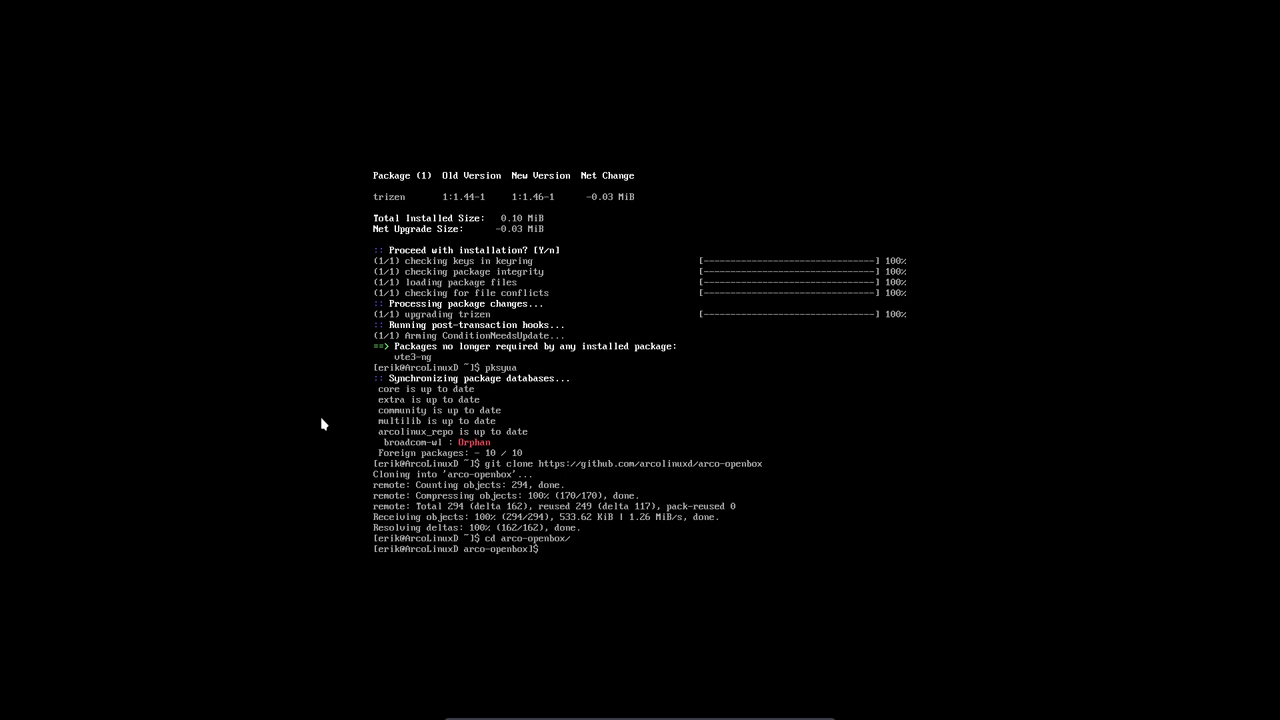
pyautogui.write('ls')
pyautogui.press('Return')
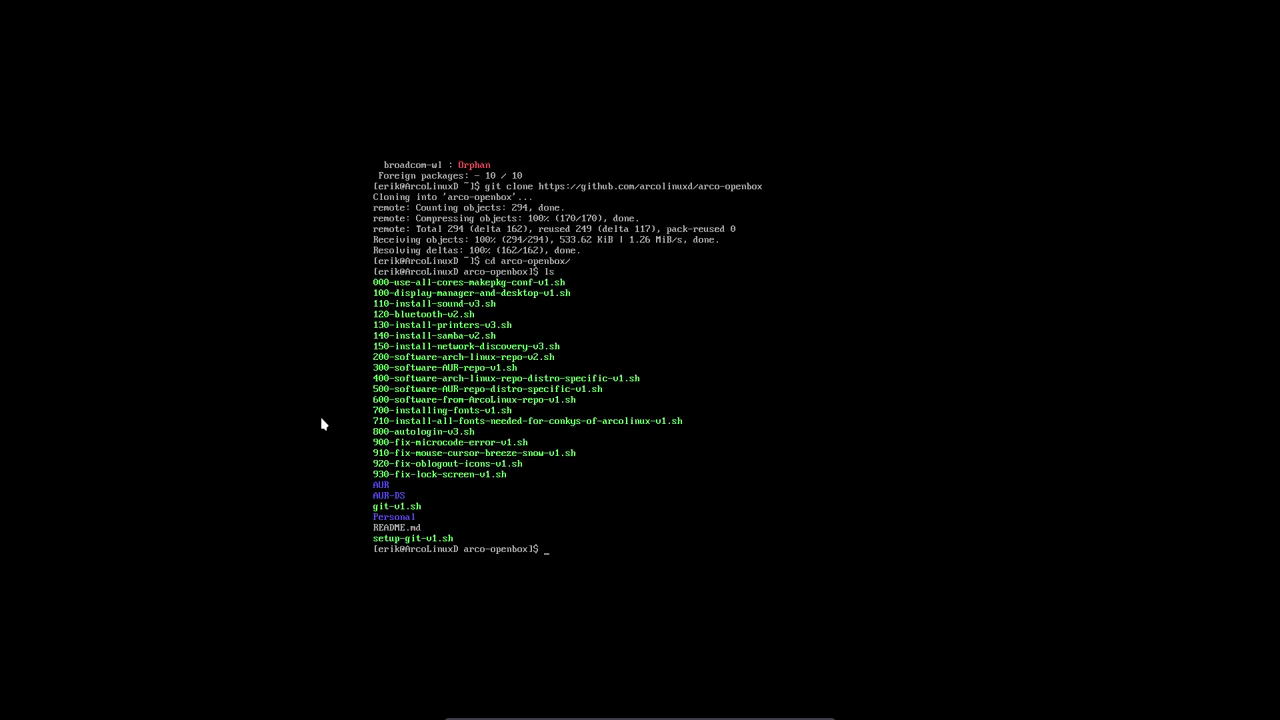
# Run the scripts 000-use-all-cores-makepkg-conf-v1.sh and 100-display-manager-and-desktop-v1.sh.
pyautogui.write('./00')
pyautogui.press('Tab')
pyautogui.press('Return')
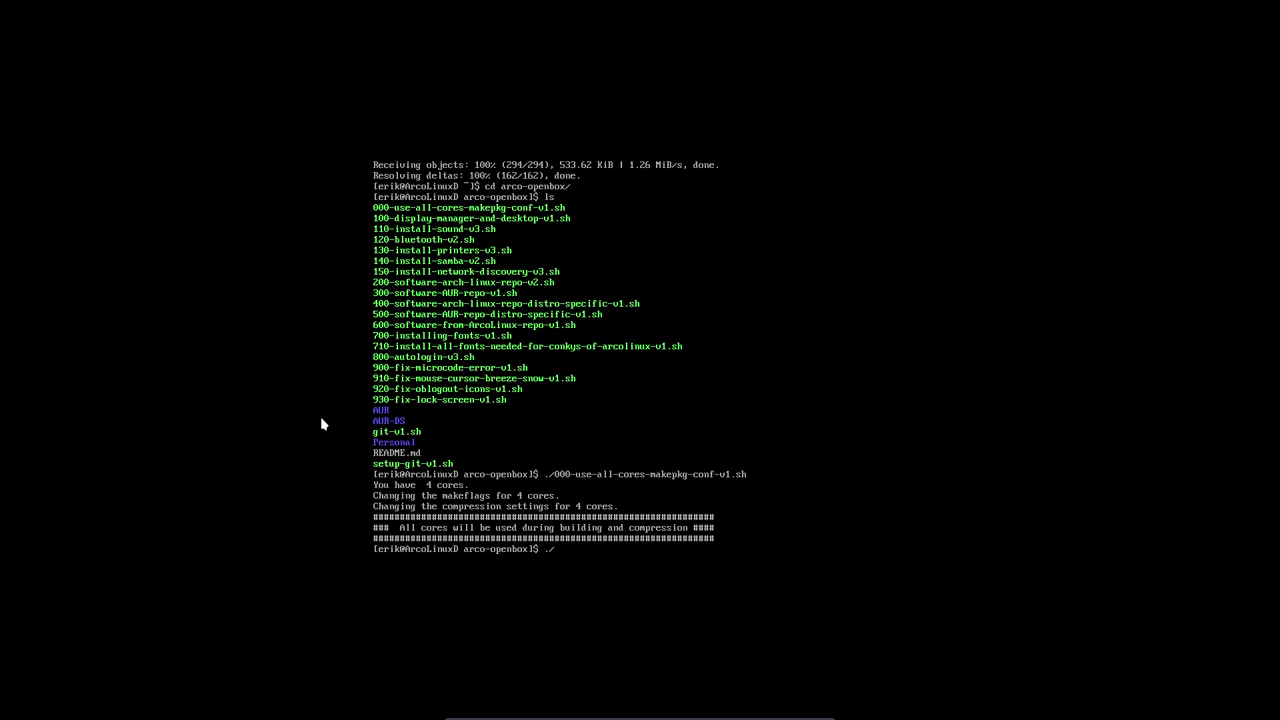
pyautogui.write('./10')
pyautogui.press('Tab')
pyautogui.press('Return')
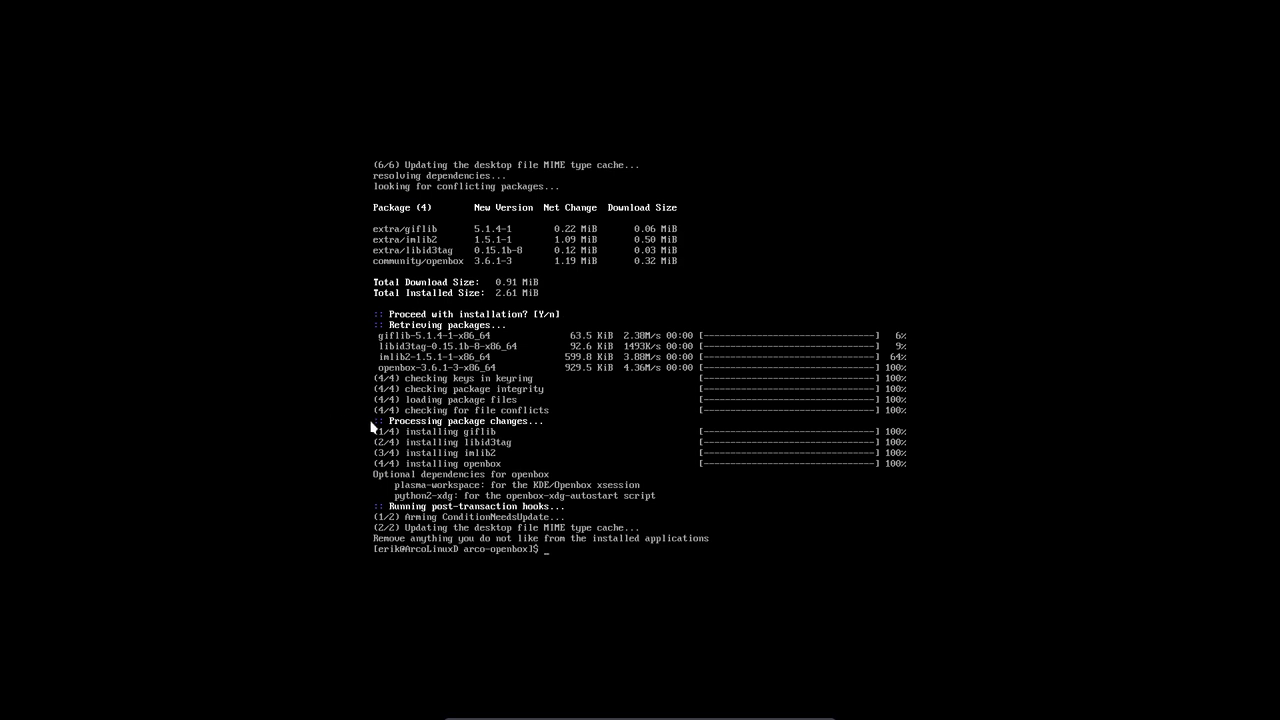
# List the directory again and run 110-install-sound-v3.sh to install the sound software.
pyautogui.write('ls')
pyautogui.press('Return')
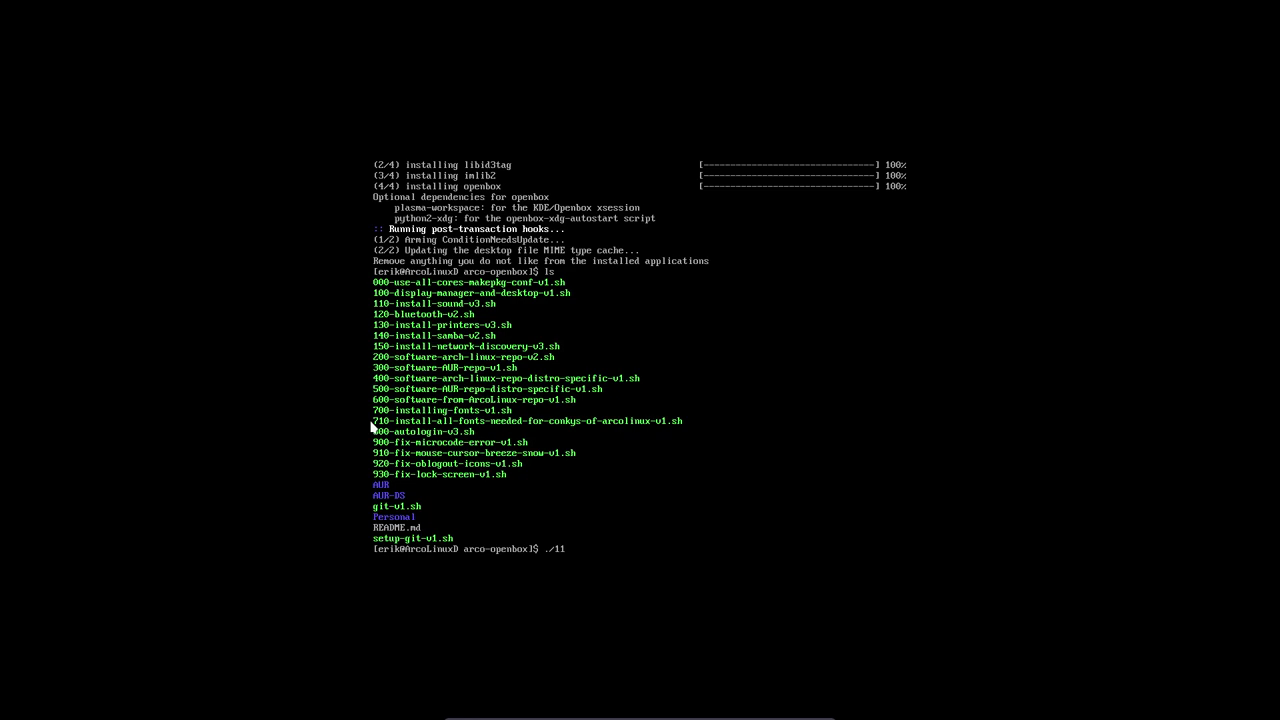
pyautogui.write('./11')
pyautogui.press('Tab')
pyautogui.press('Return')
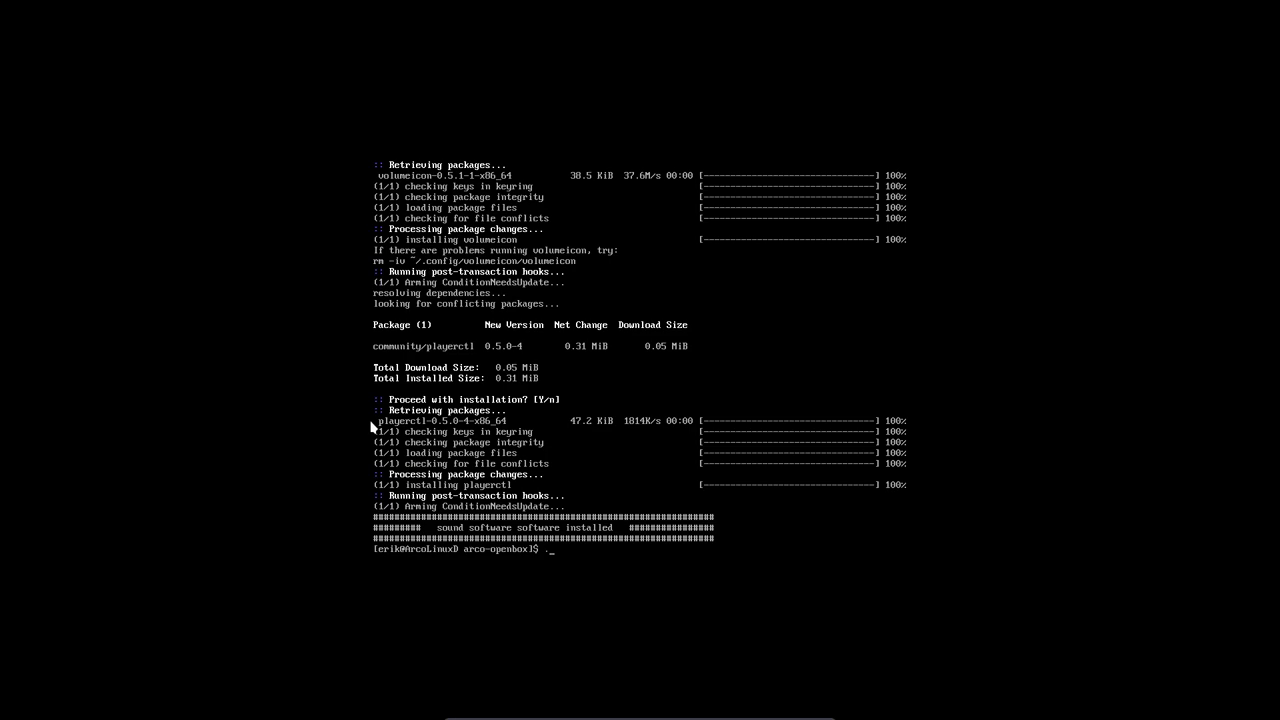
# Run 120-bluetooth-v2.sh and 130-install-printers-v3.sh to install Bluetooth and printer support.
pyautogui.press('Tab')
pyautogui.press('Return')
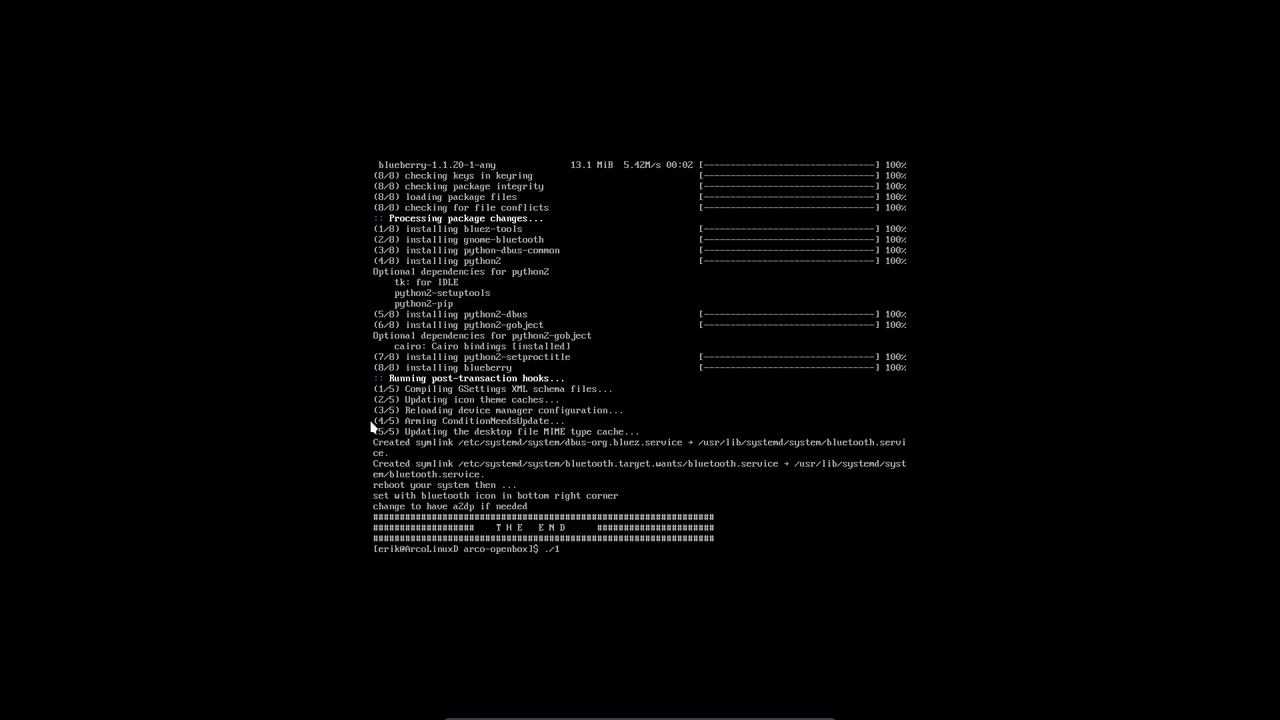
pyautogui.press('Tab')
pyautogui.press('Return')
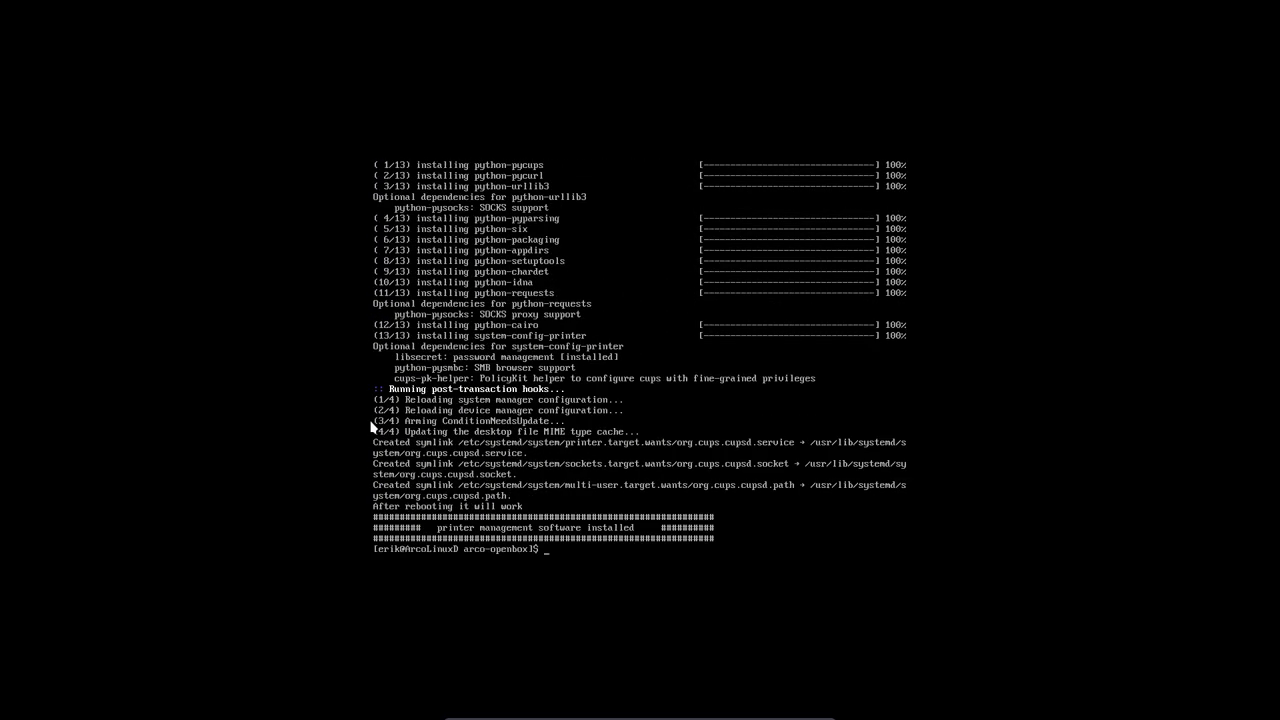
# Run 140-install-samba-v2.sh, supplying the user's login name and the new SMB password when asked.
pyautogui.press('Up')
pyautogui.press('Down')
pyautogui.write('./14')
pyautogui.press('Tab')
pyautogui.press('Return')
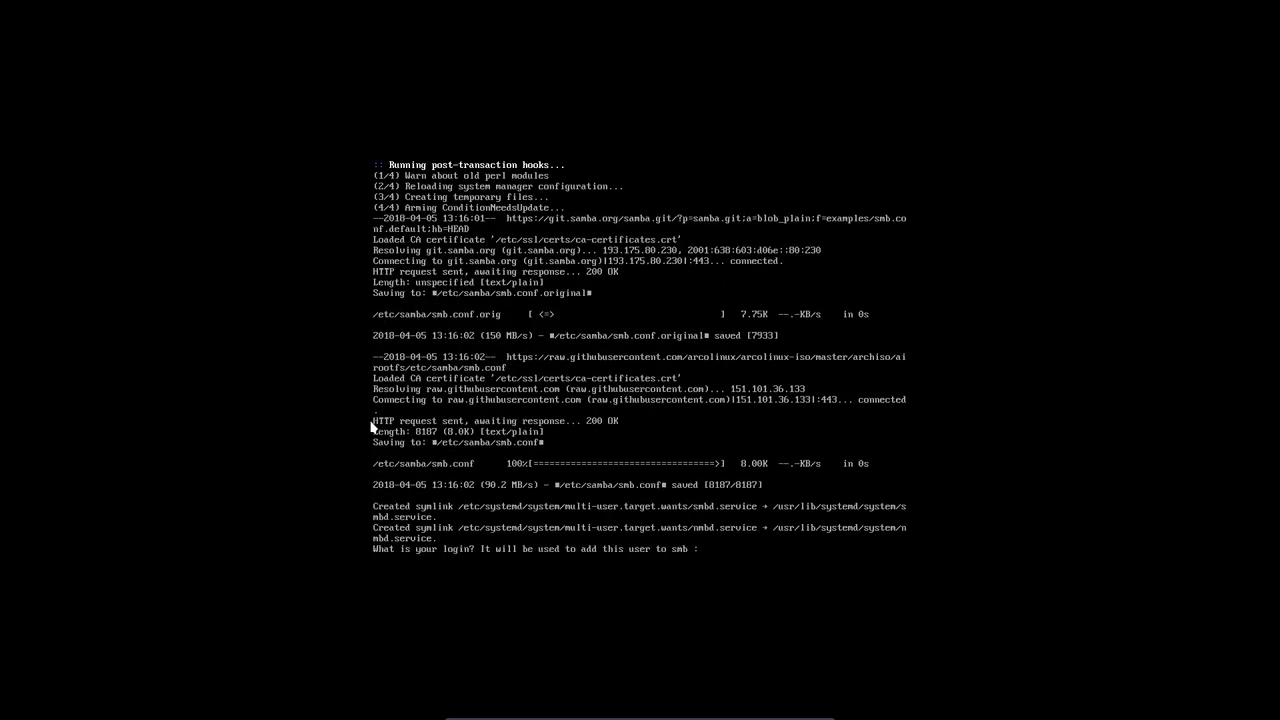
pyautogui.write('erik')
pyautogui.press('Return')
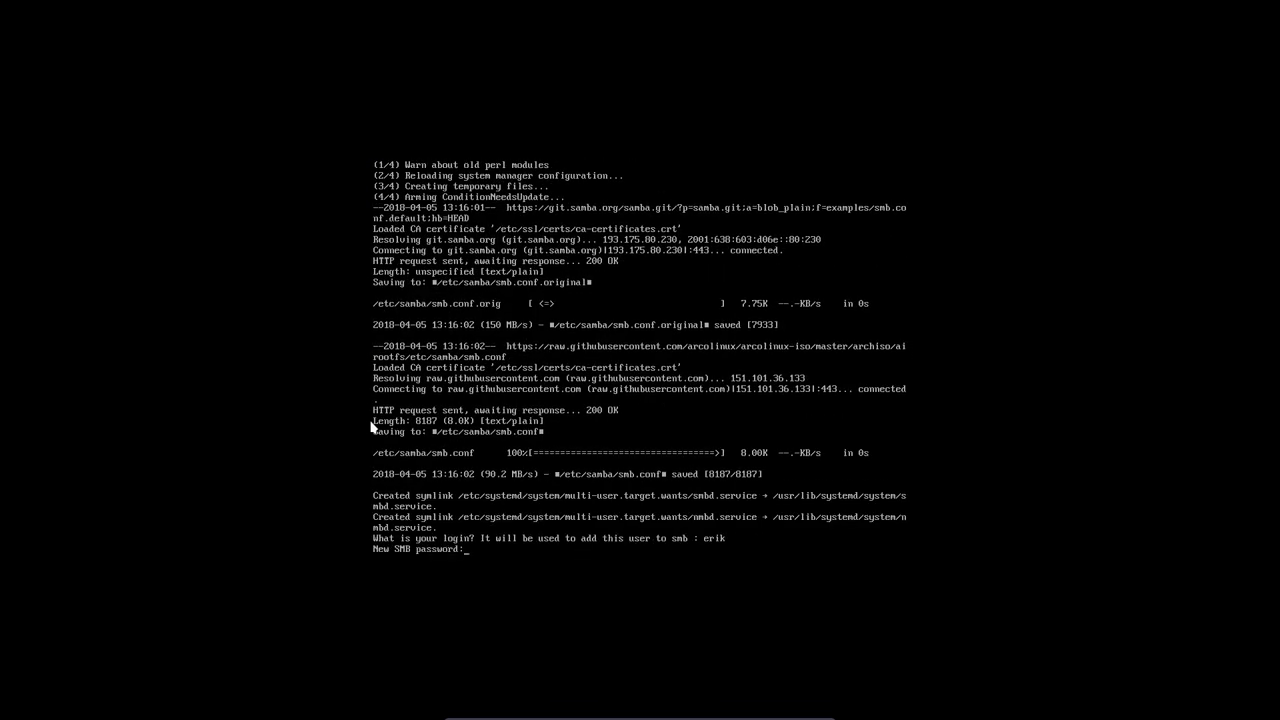
pyautogui.press('Return')
pyautogui.press('Return')
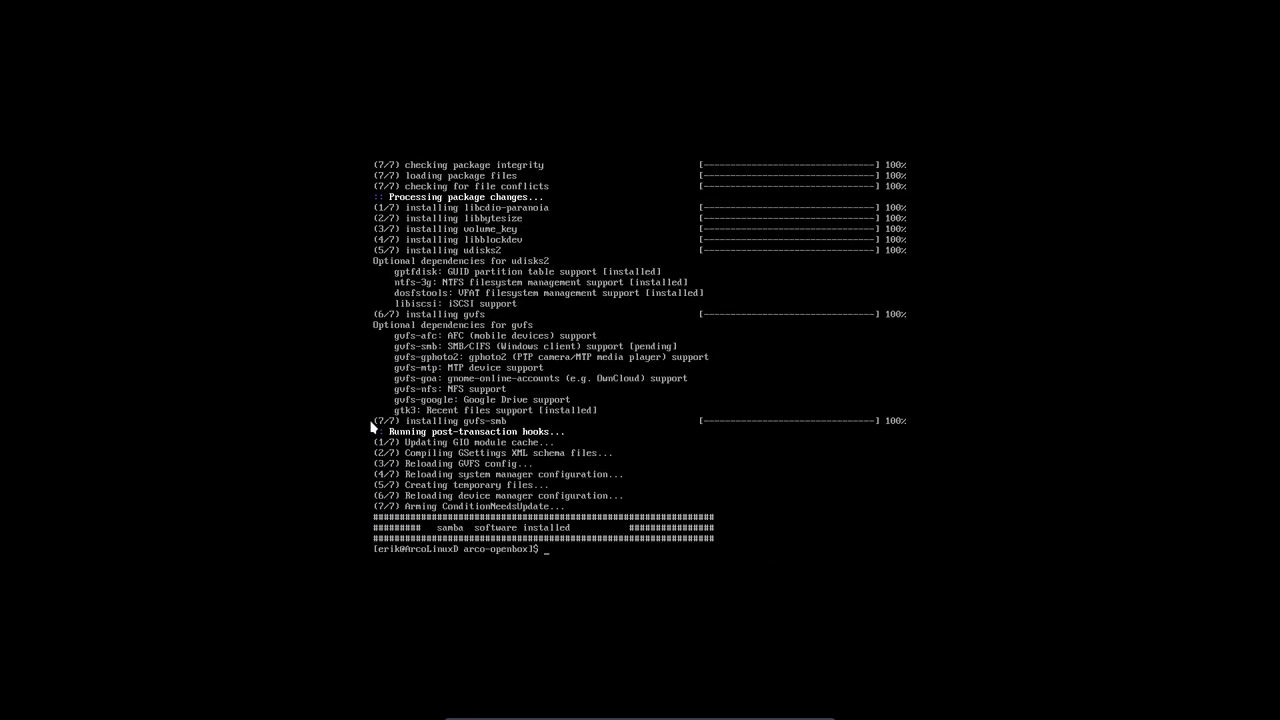
# Run 150-install-network-discovery-v3.sh to install the network discovery software.
pyautogui.press('Up')
pyautogui.press('Down')
pyautogui.write('./1')
pyautogui.press('Tab')
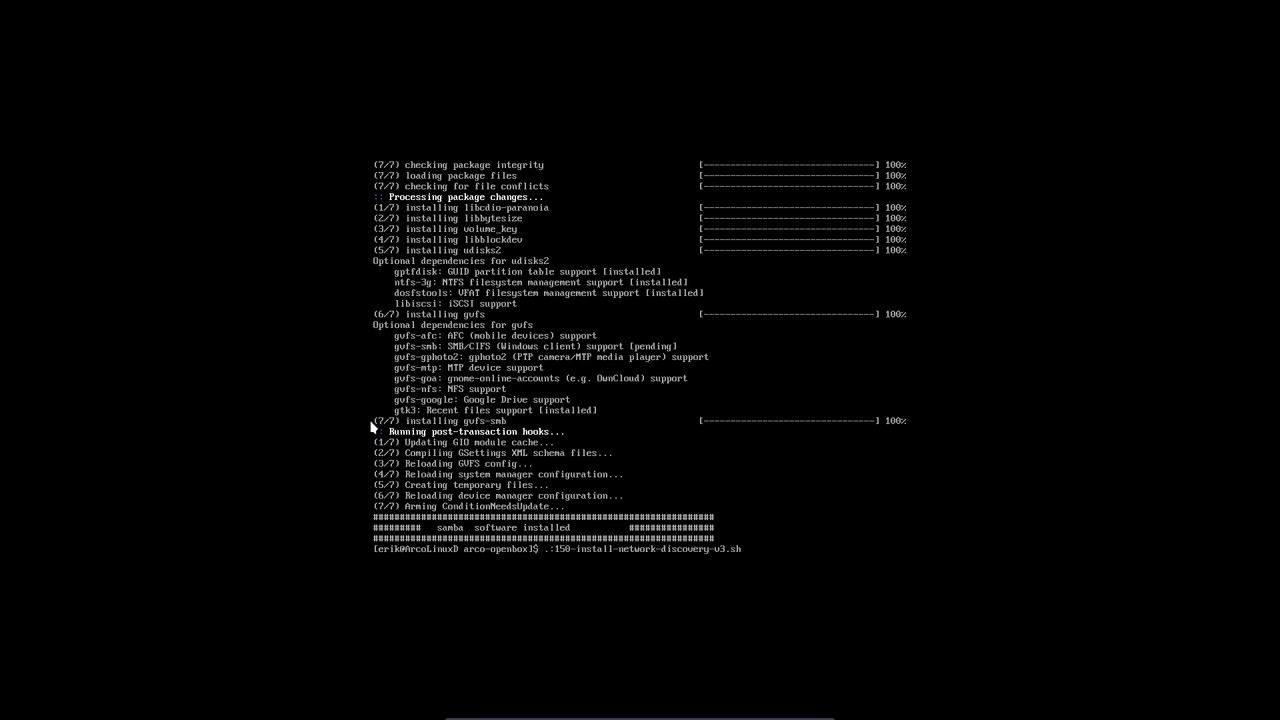
pyautogui.press('Return')
pyautogui.write('./150')
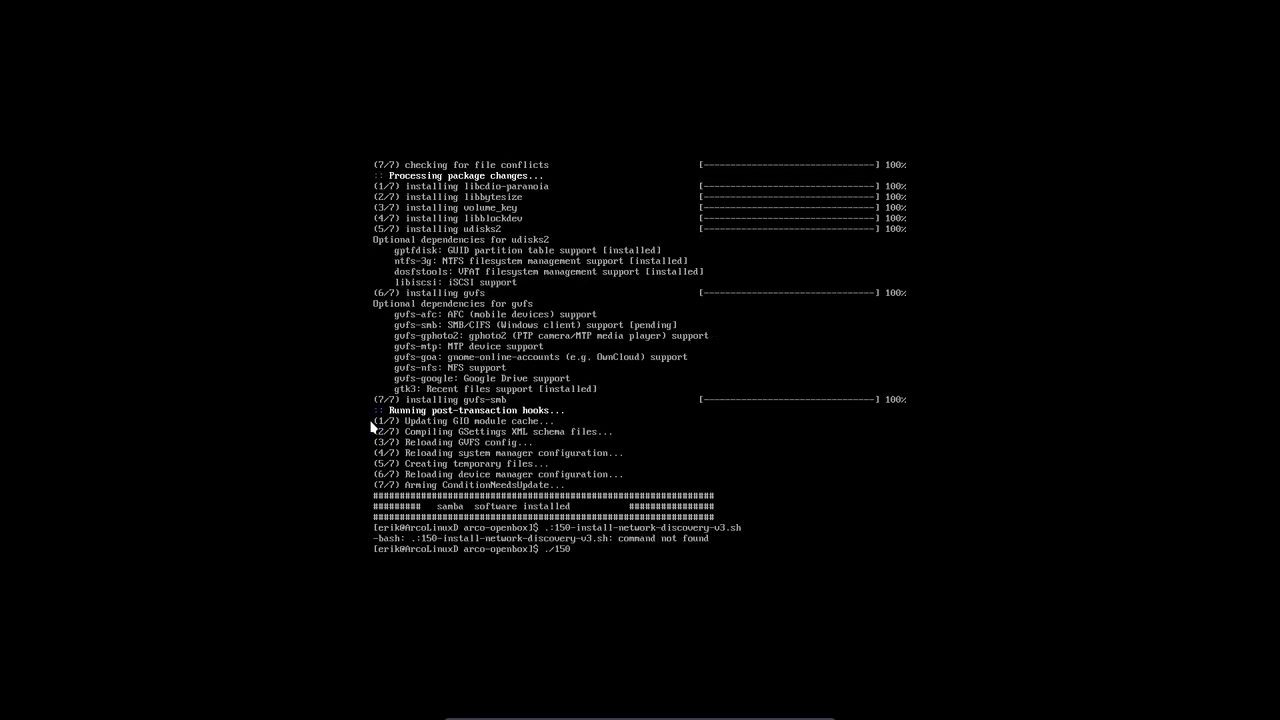
pyautogui.press('Tab')
pyautogui.press('Return')
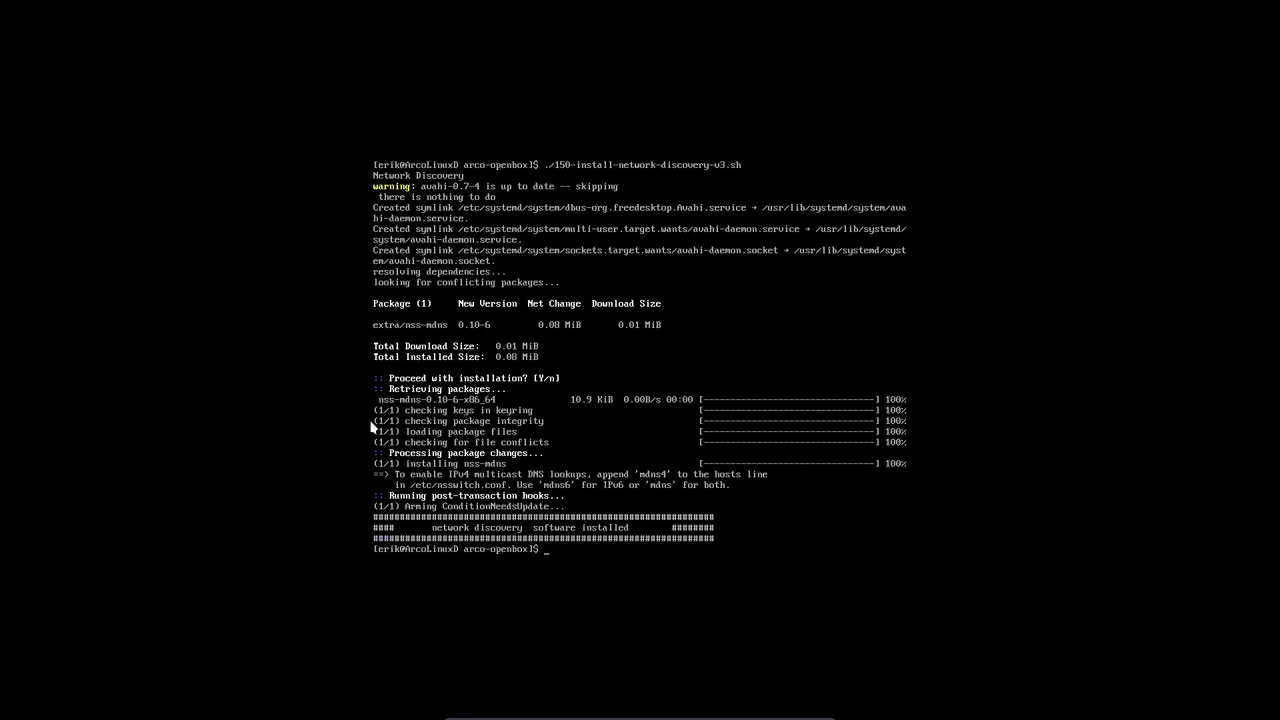
# List the directory and run 200-software-arch-linux-repo-v2.sh to install the standard Arch Linux software.
pyautogui.write('ls')
pyautogui.press('Return')
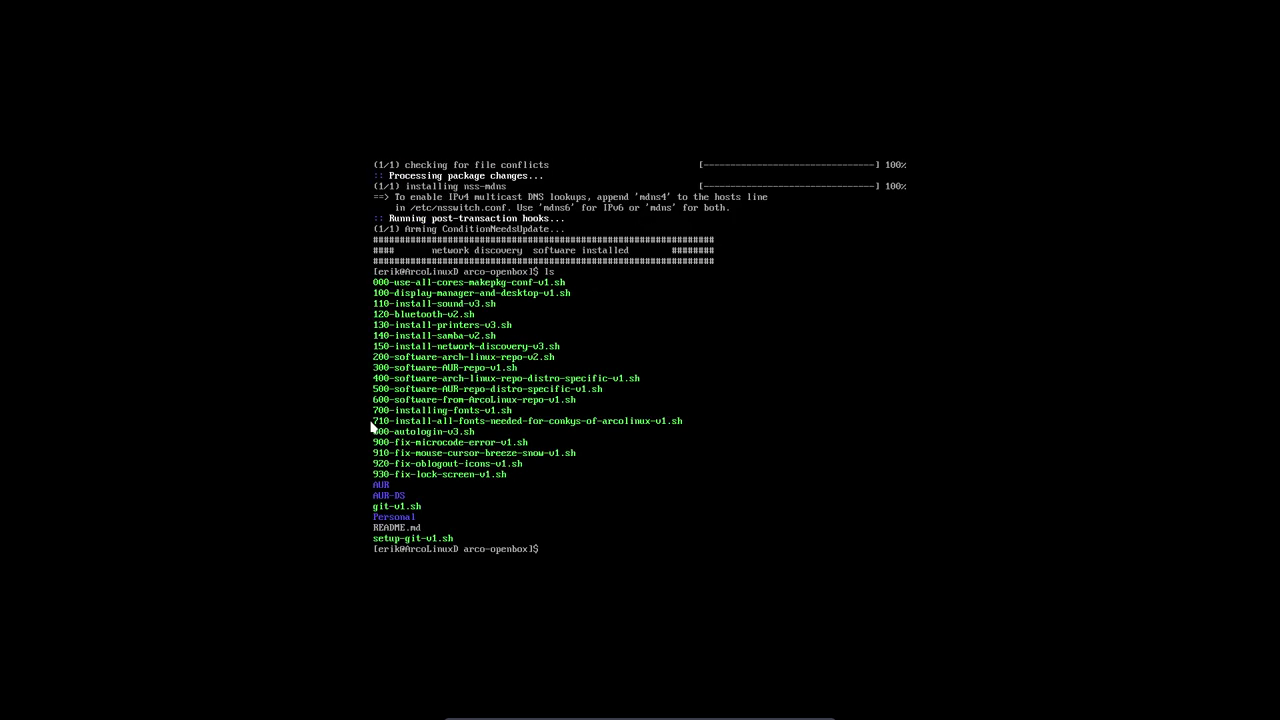
pyautogui.write('./200')
pyautogui.press('Tab')
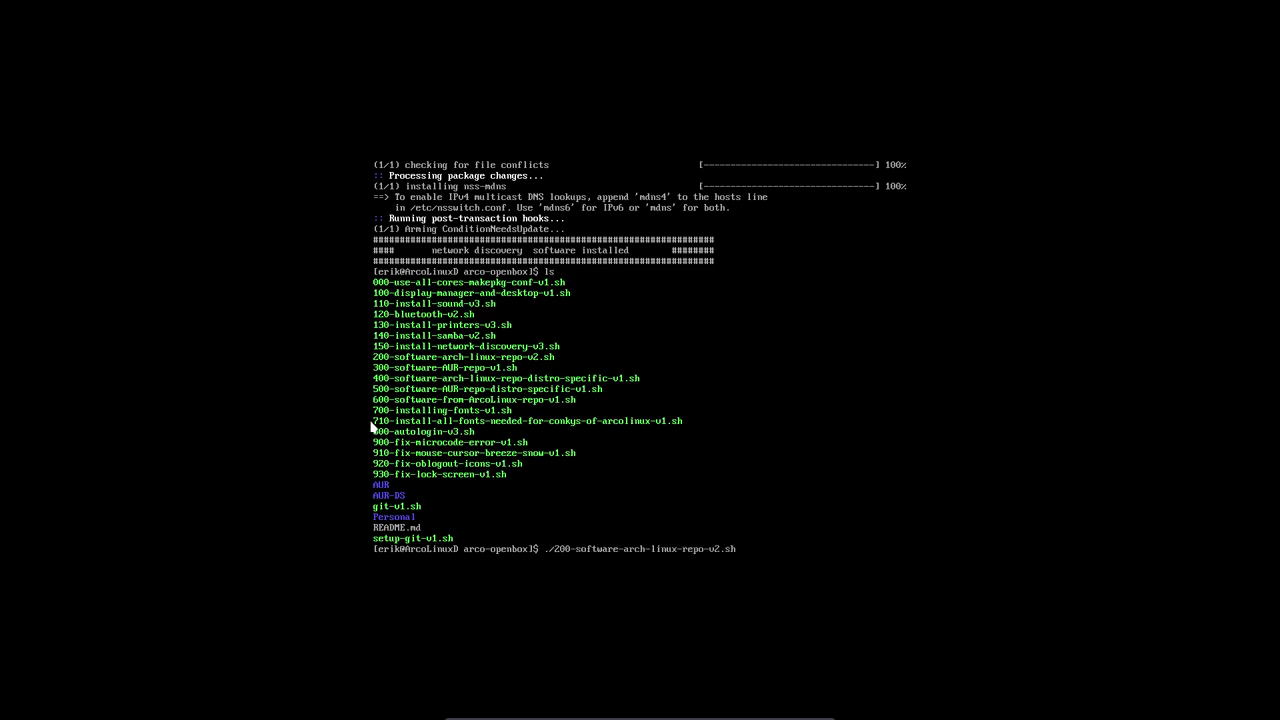
pyautogui.press('Return')
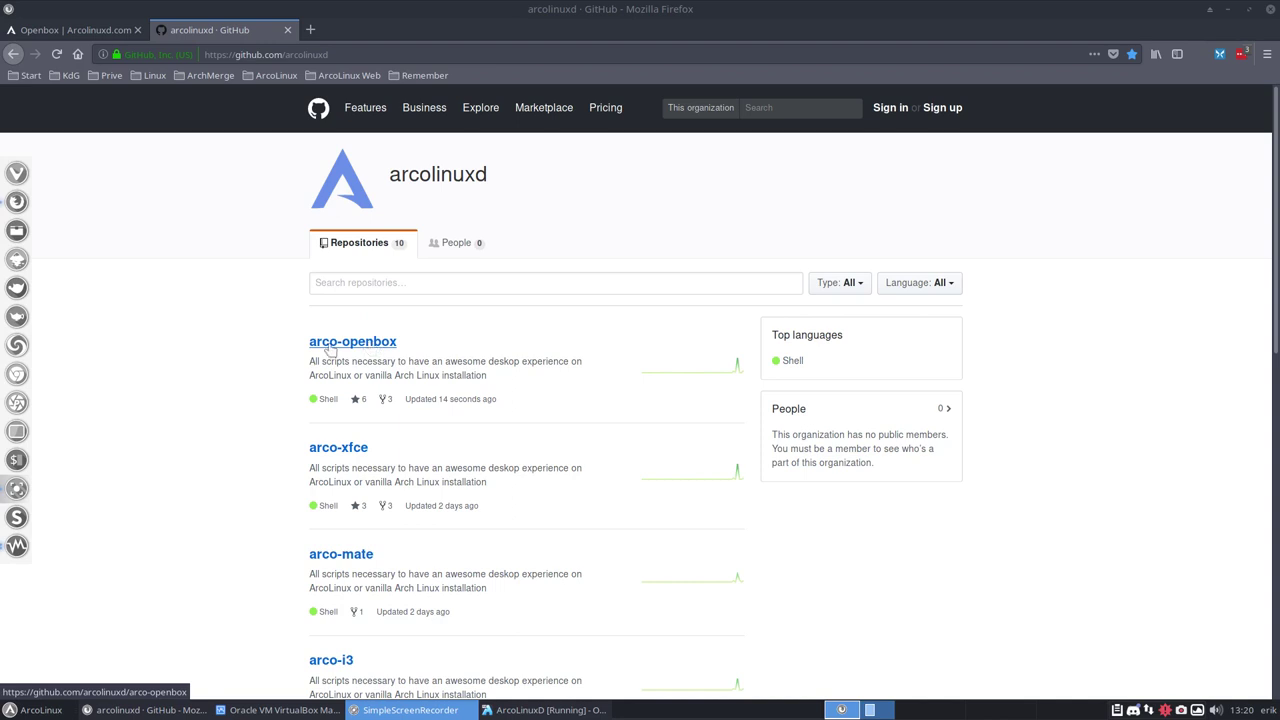
# Examine the "inxi out of 200" commit in the arco-openbox repository on GitHub, highlight its removed line, and return to the virtual machine.
pyautogui.click(352, 345)
pyautogui.click(352, 345)
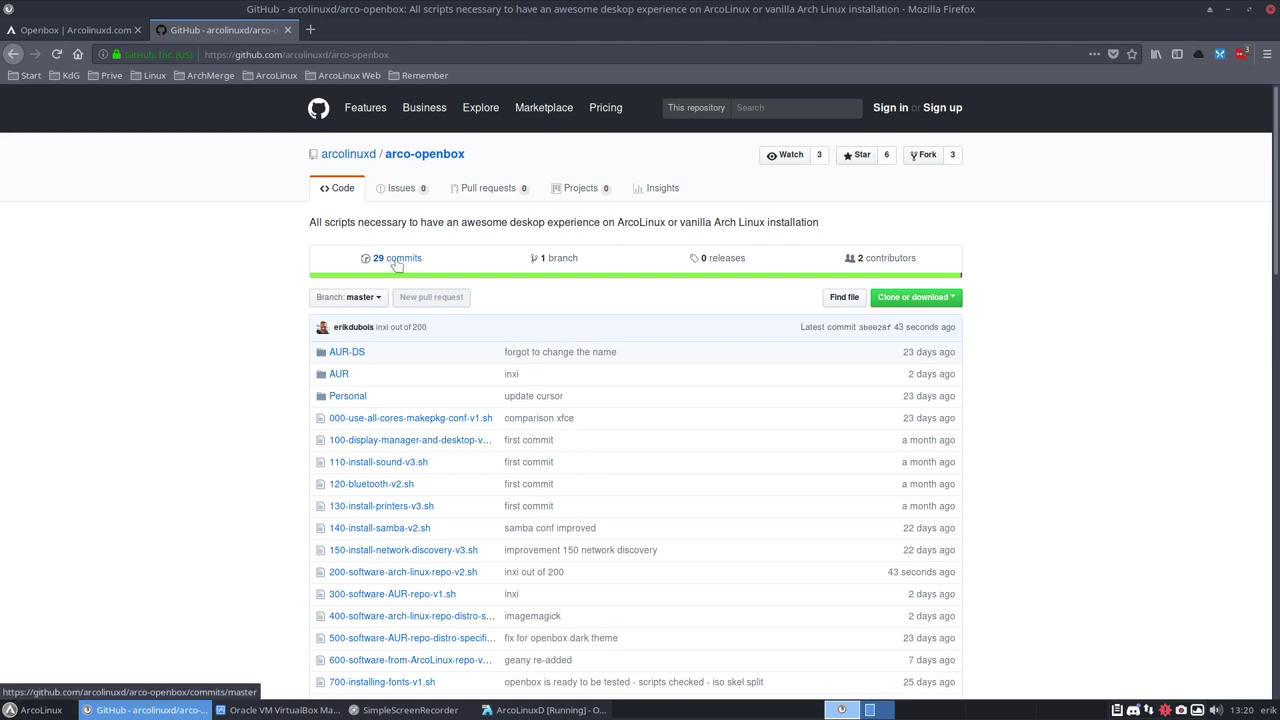
pyautogui.click(397, 262)
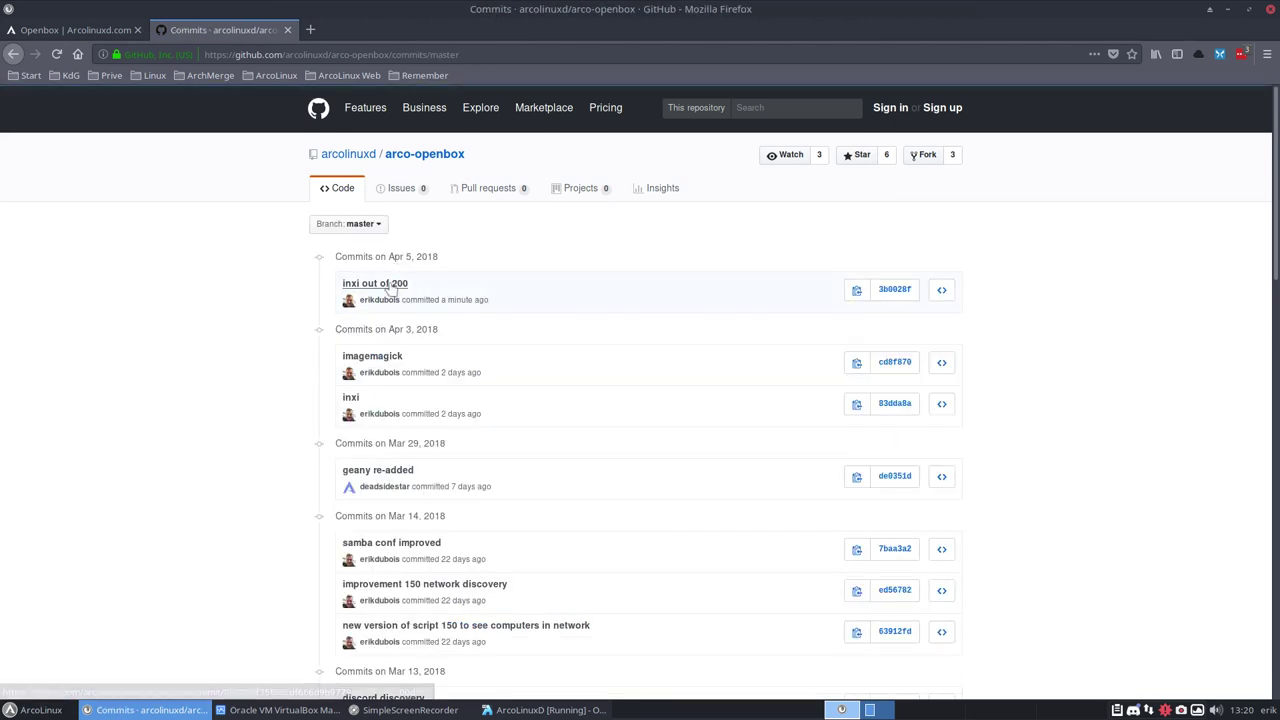
pyautogui.click(388, 286)
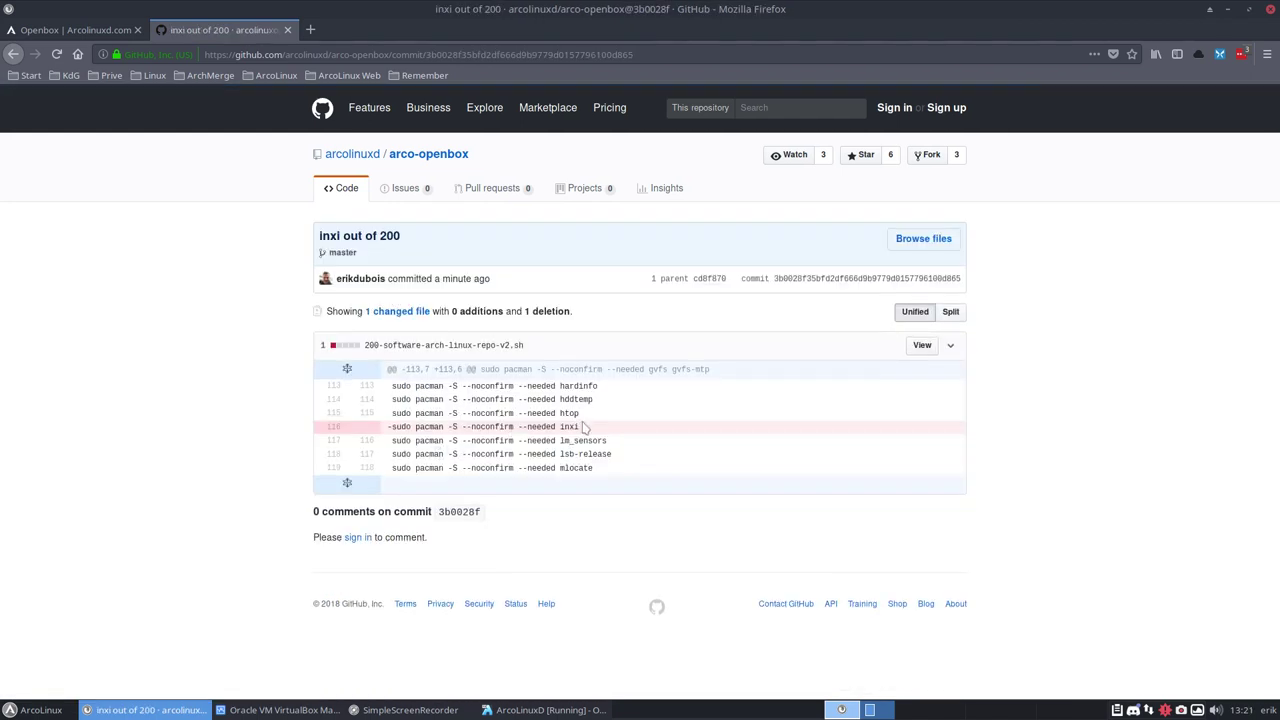
pyautogui.moveTo(580, 430); pyautogui.dragTo(386, 428)
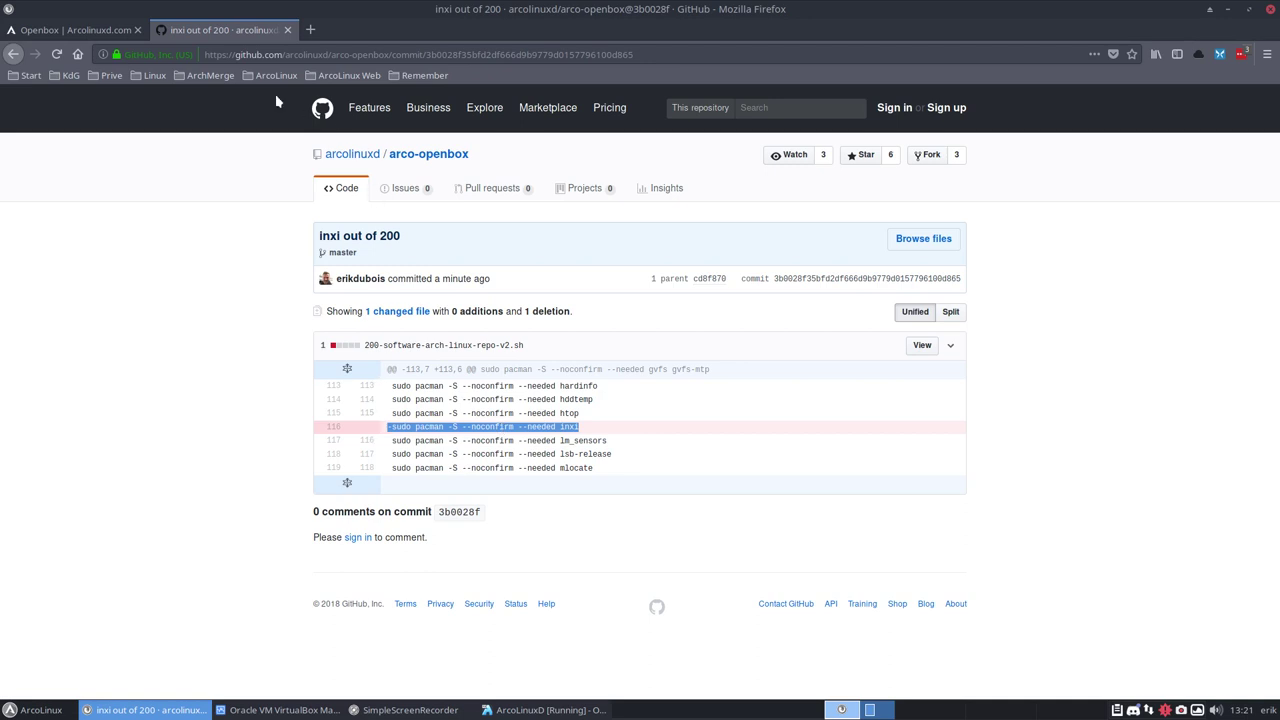
pyautogui.click(1229, 11)
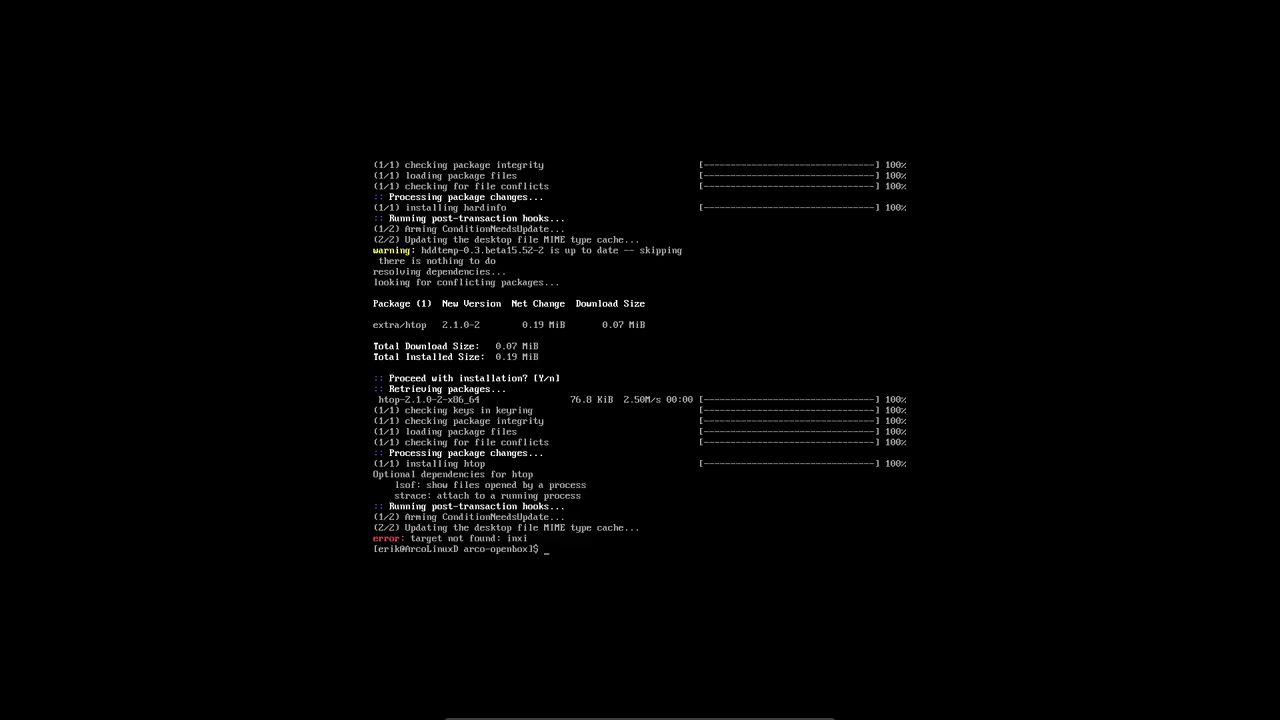
# Pull the latest arco-openbox changes with git and rerun 200-software-arch-linux-repo-v2.sh.
pyautogui.write('git pull')
pyautogui.press('Return')
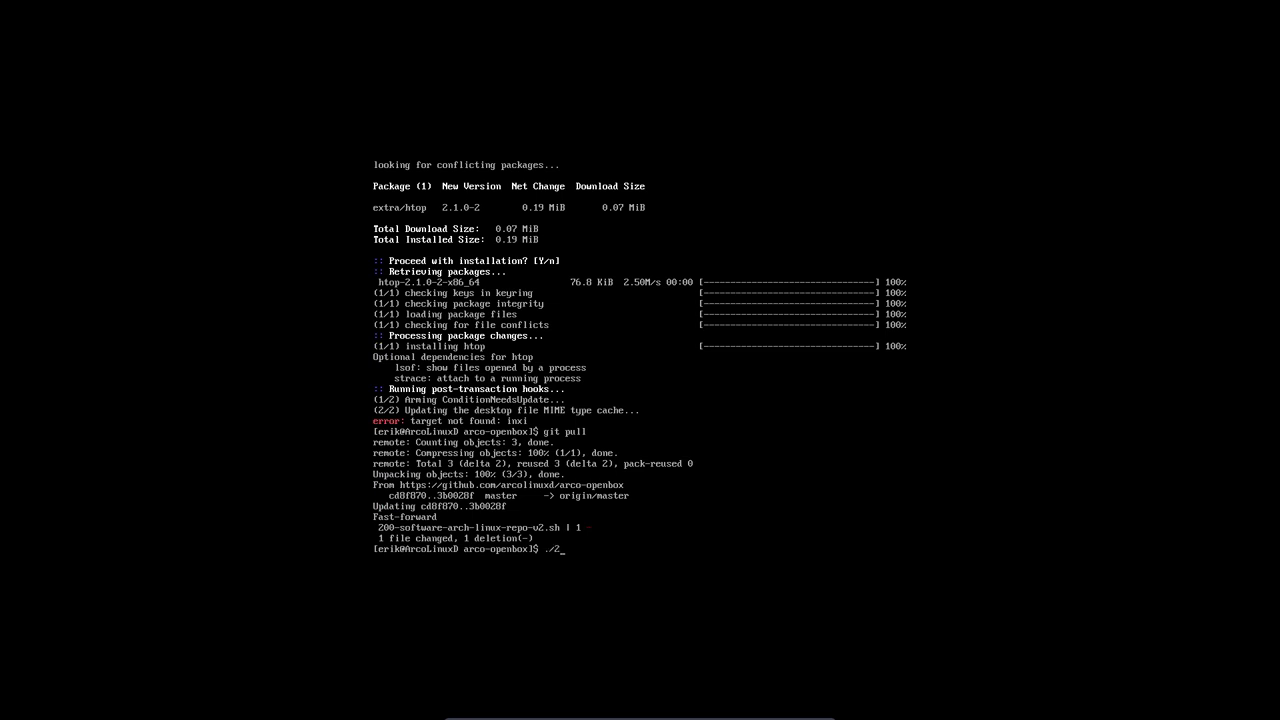
pyautogui.write('./2')
pyautogui.press('Tab')
pyautogui.press('Return')
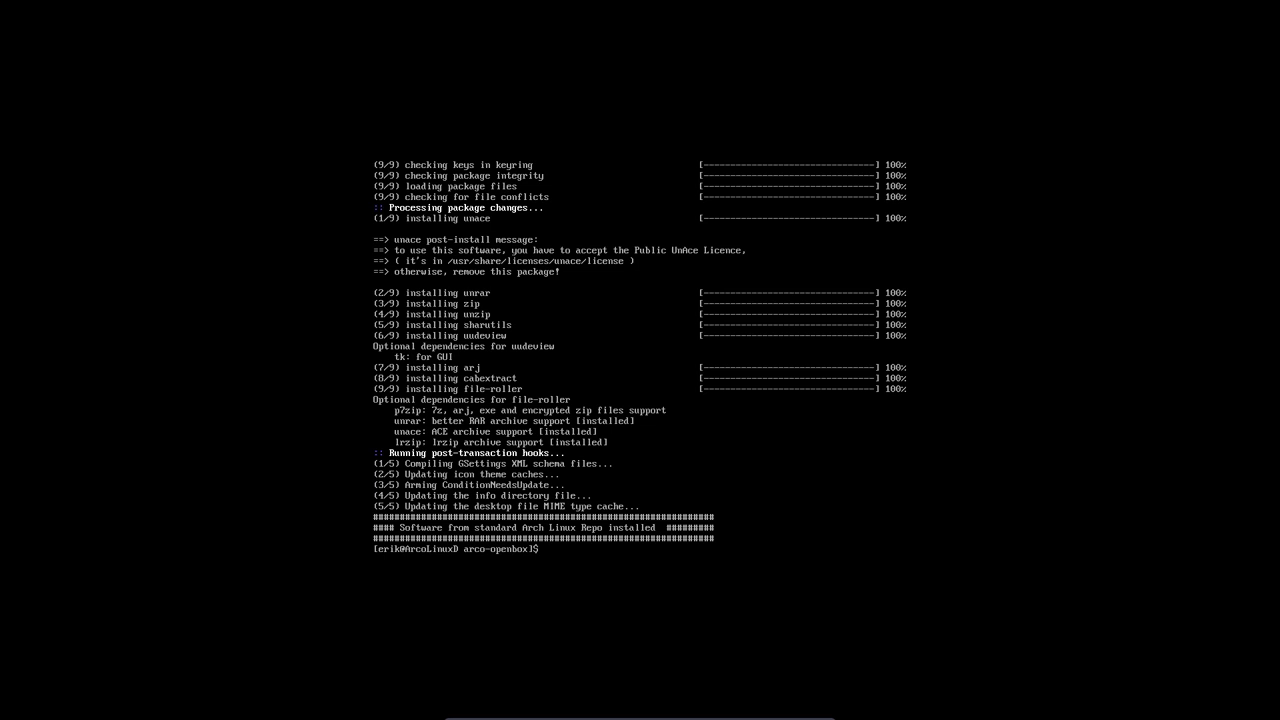
# List the directory and run 300-software-AUR-repo-v1.sh to install the AUR software.
pyautogui.write('s')
pyautogui.press('Return')
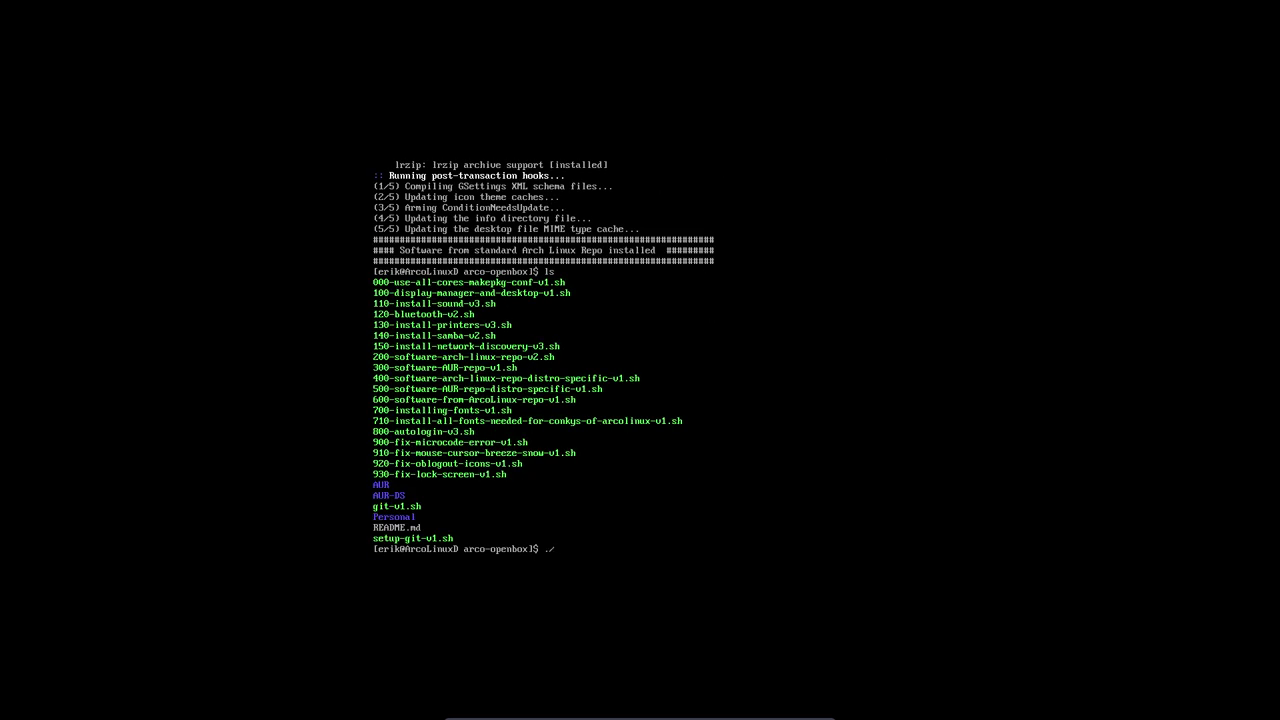
pyautogui.write('./30')
pyautogui.press('Tab')
pyautogui.press('Return')
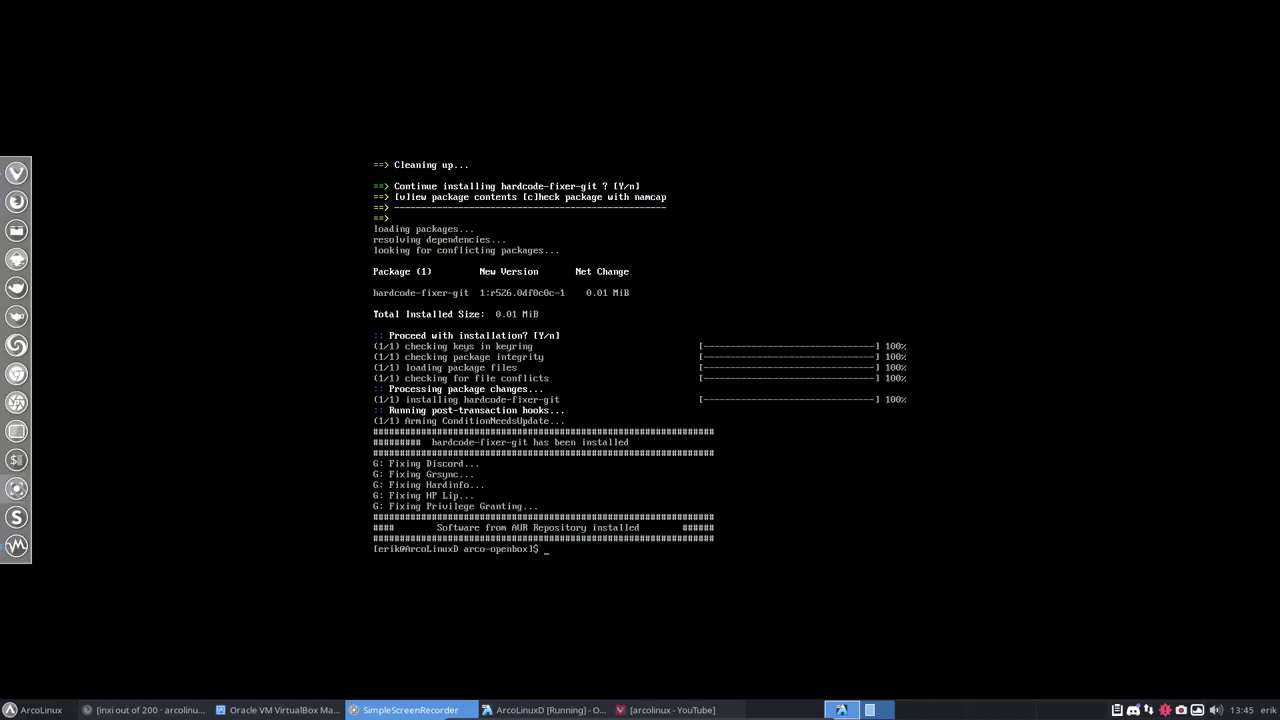
# Clear the recalled 300 script command and run 400-software-arch-linux-repo-distro-specific-v1.sh instead.
pyautogui.write('./300-software-AUR-repo-v1.sh')
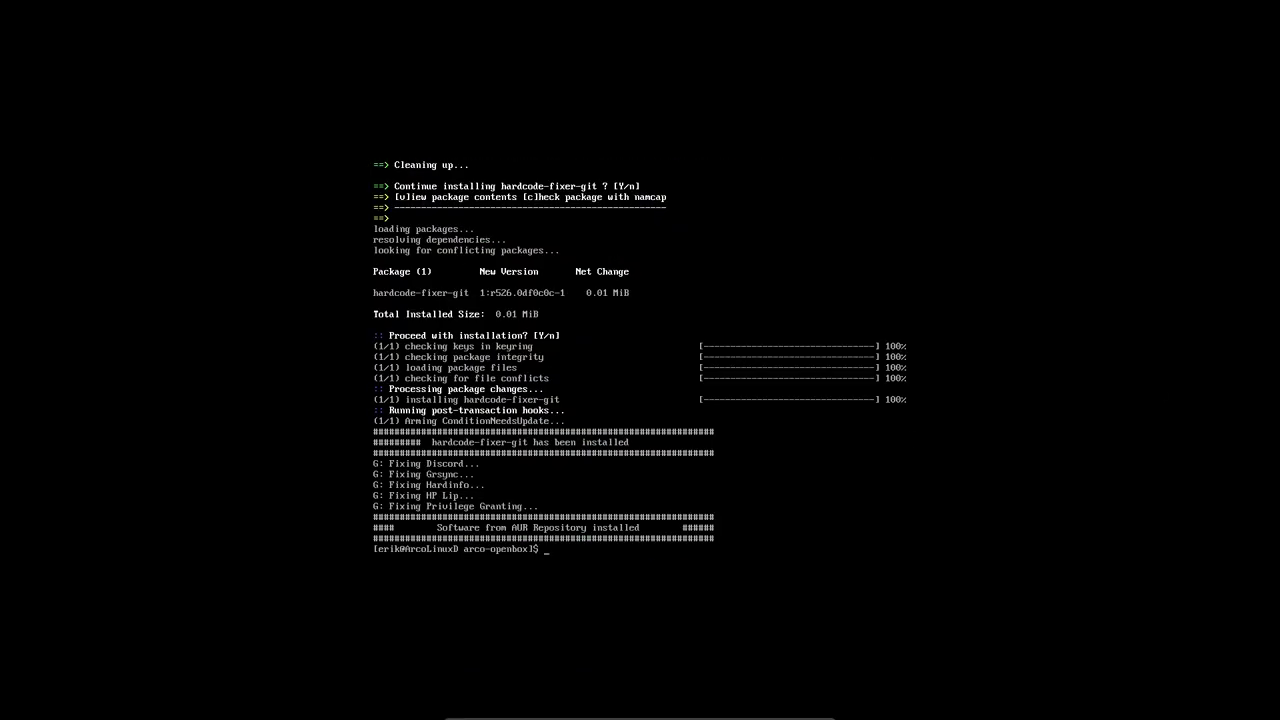
pyautogui.press('BackSpace')
pyautogui.press('BackSpace')
pyautogui.press('BackSpace')
pyautogui.press('BackSpace')
pyautogui.press('BackSpace')
pyautogui.press('BackSpace')
pyautogui.press('BackSpace')
pyautogui.press('BackSpace')
pyautogui.press('BackSpace')
pyautogui.press('BackSpace')
pyautogui.press('BackSpace')
pyautogui.press('BackSpace')
pyautogui.press('BackSpace')
pyautogui.press('BackSpace')
pyautogui.press('BackSpace')
pyautogui.press('BackSpace')
pyautogui.press('BackSpace')
pyautogui.press('BackSpace')
pyautogui.press('BackSpace')
pyautogui.press('BackSpace')
pyautogui.write('./4')
pyautogui.press('Tab')
pyautogui.press('Return')
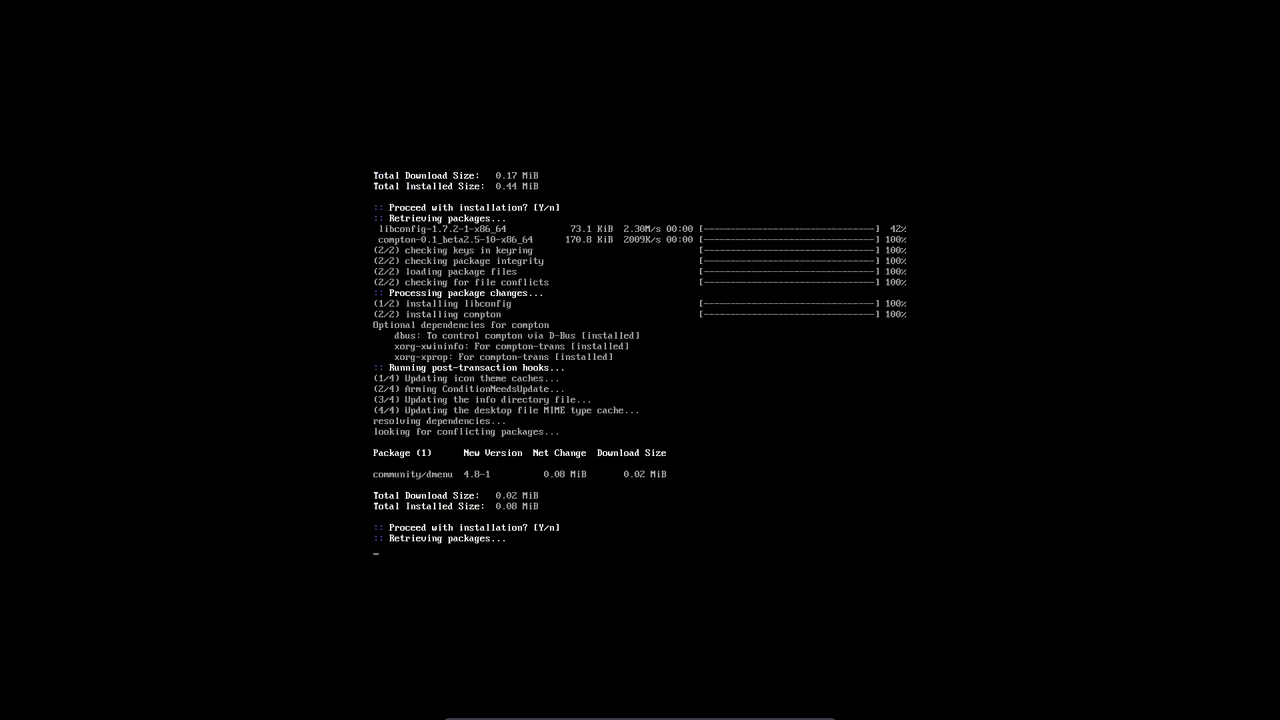
# Discard the recalled 400 script command and run 500-software-AUR-repo-distro-specific-v1.sh.
pyautogui.press('Up')
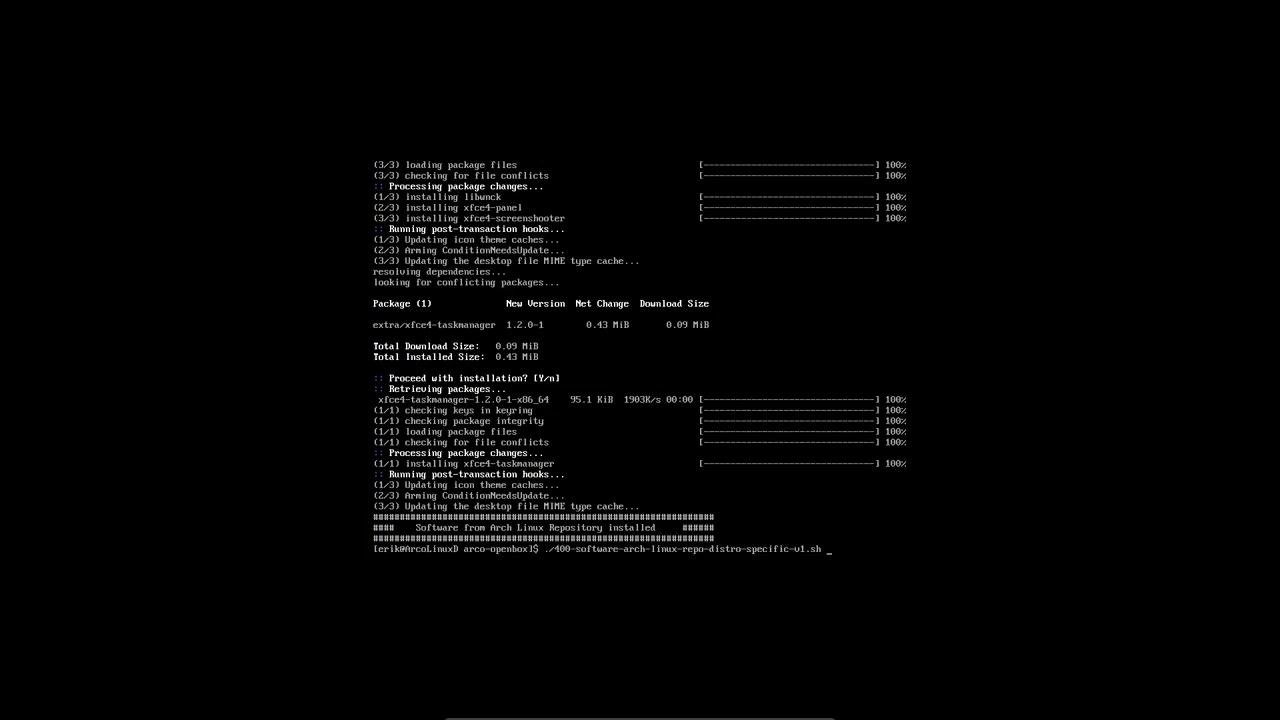
pyautogui.press('Down')
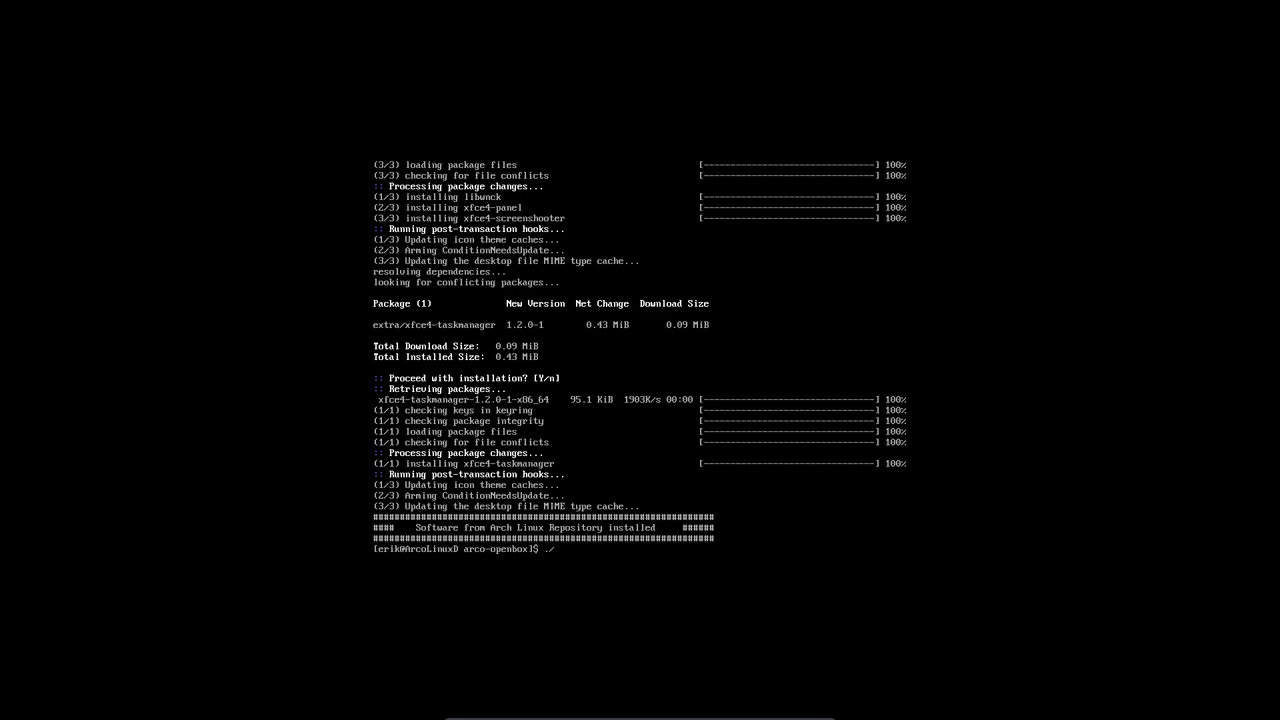
pyautogui.write('./500')
pyautogui.press('Tab')
pyautogui.press('Return')
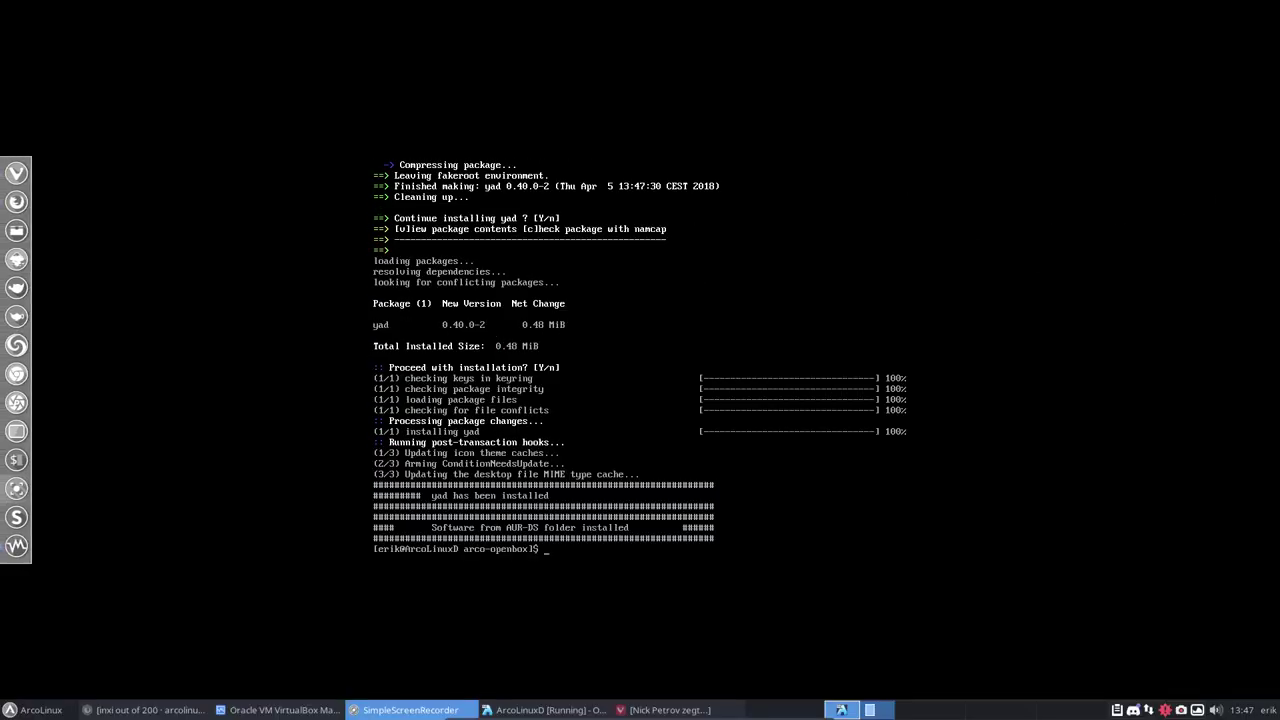
# List the arco-openbox directory and run 600-software-from-ArcoLinux-repo-v1.sh to install the ArcoLinux software.
pyautogui.press('Up')
pyautogui.press('Down')
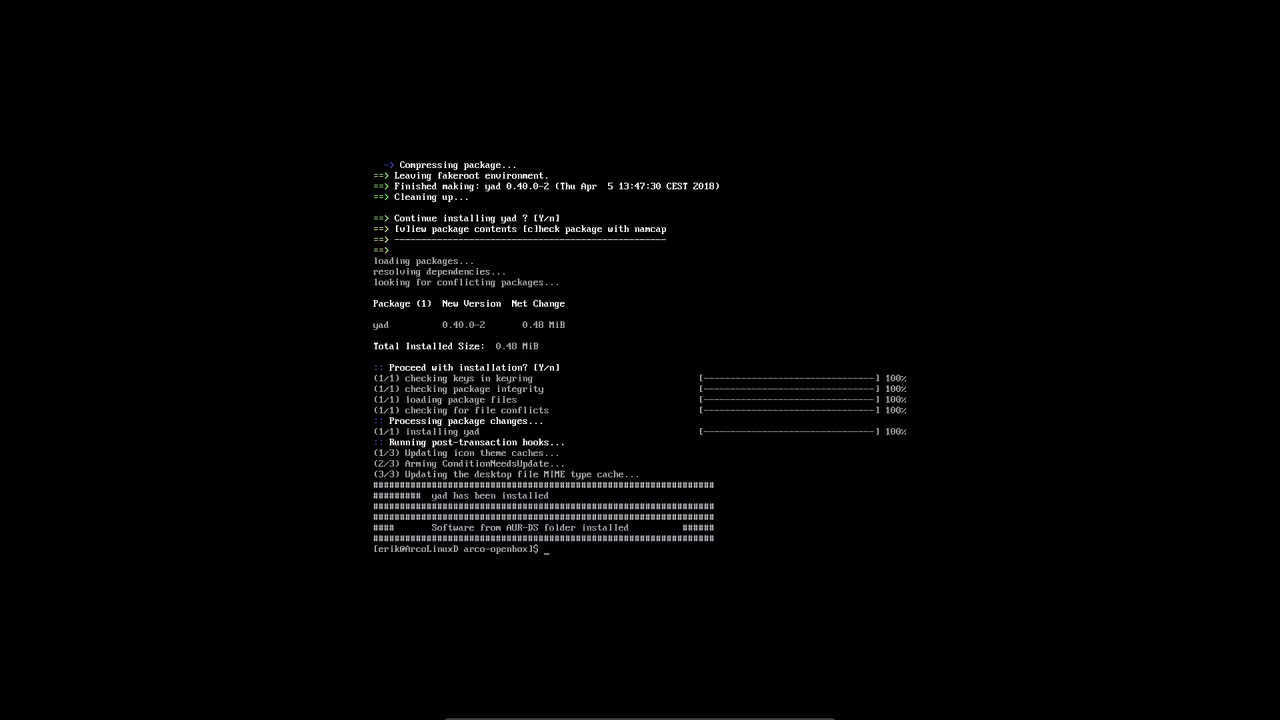
pyautogui.write('ls')
pyautogui.press('Return')
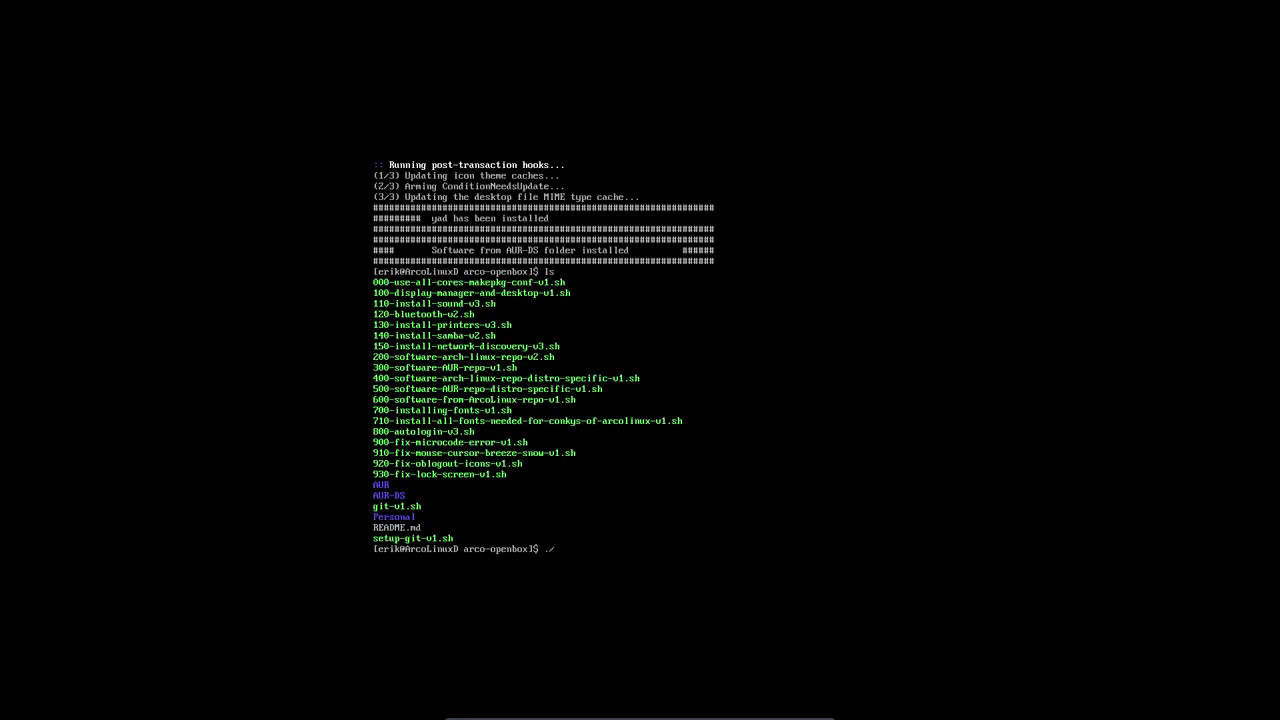
pyautogui.press('Tab')
pyautogui.press('Return')
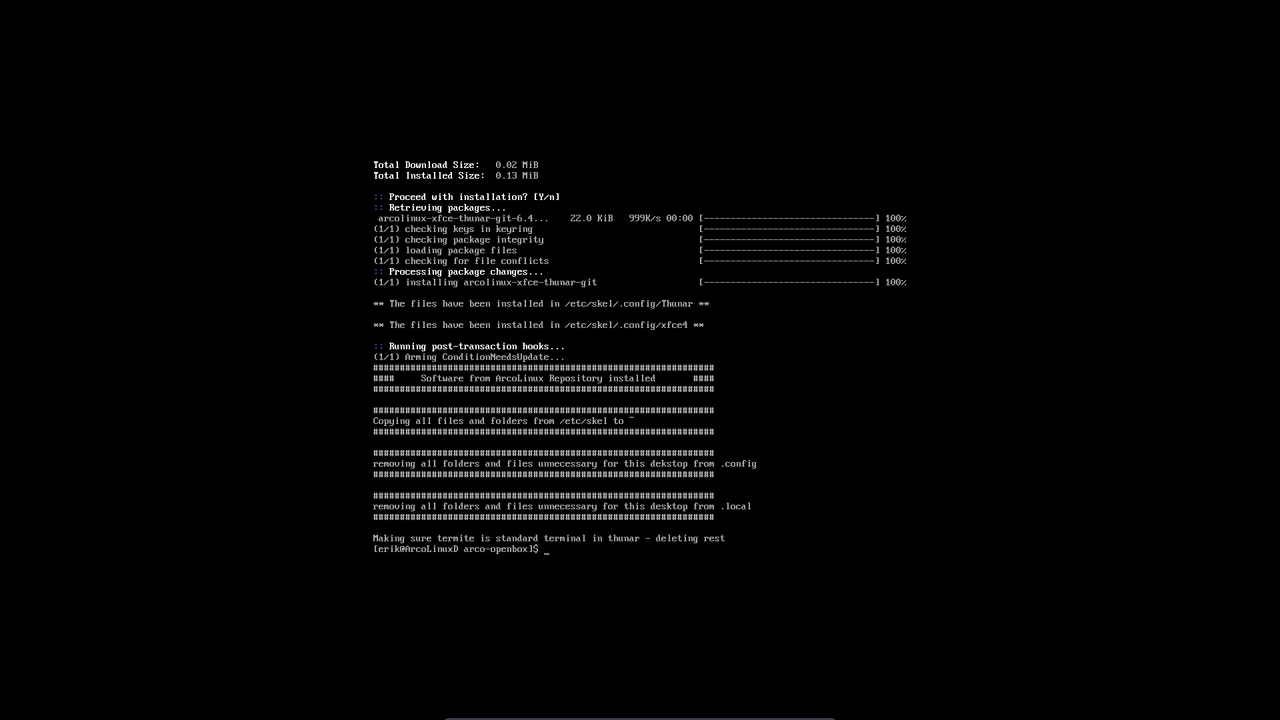
# List the directory and run both font scripts, 700-installing-fonts-v1.sh and 710-install-all-fonts-needed-for-conkys-of-arcolinux-v1.sh.
pyautogui.write('ls')
pyautogui.press('Return')
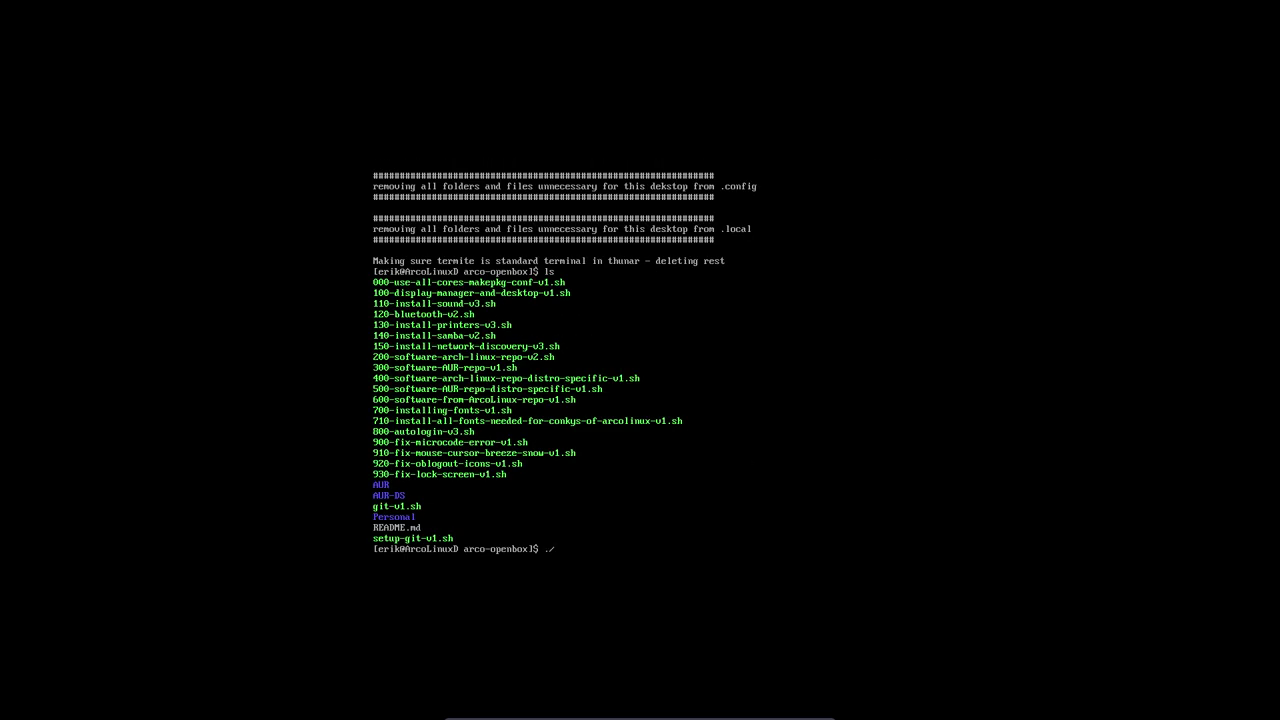
pyautogui.write('./70')
pyautogui.press('Tab')
pyautogui.press('Return')
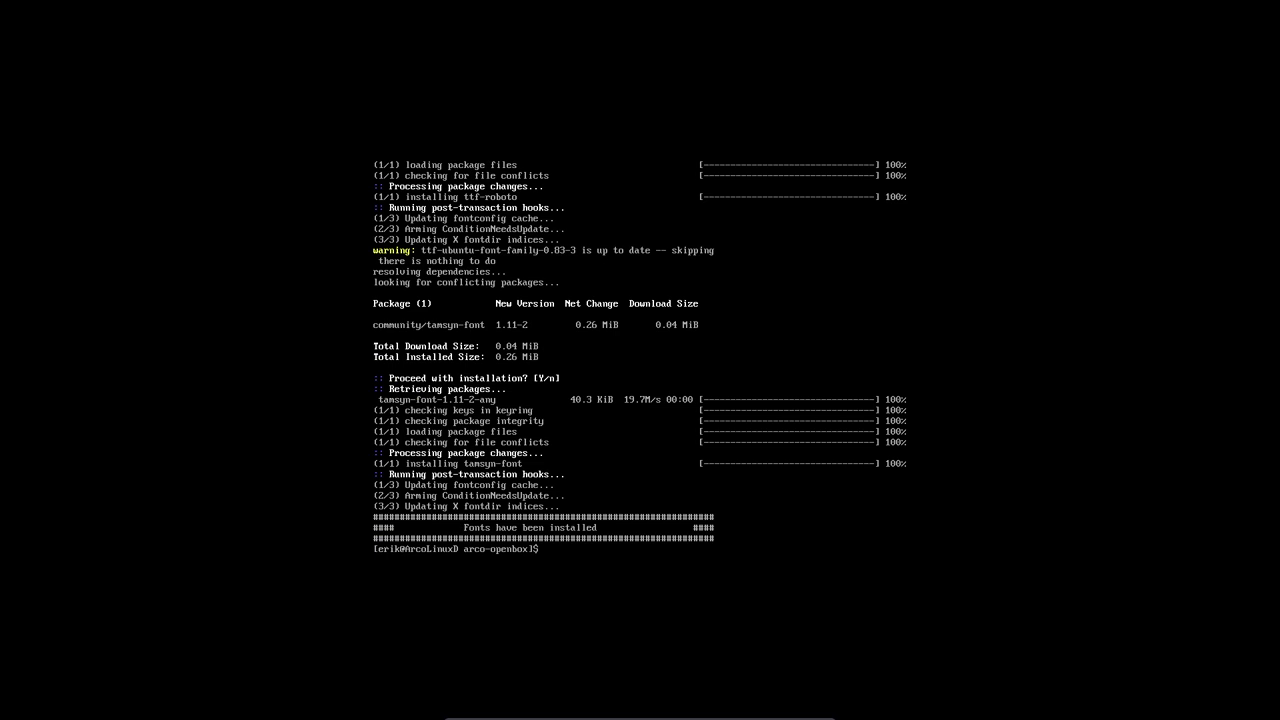
pyautogui.press('Tab')
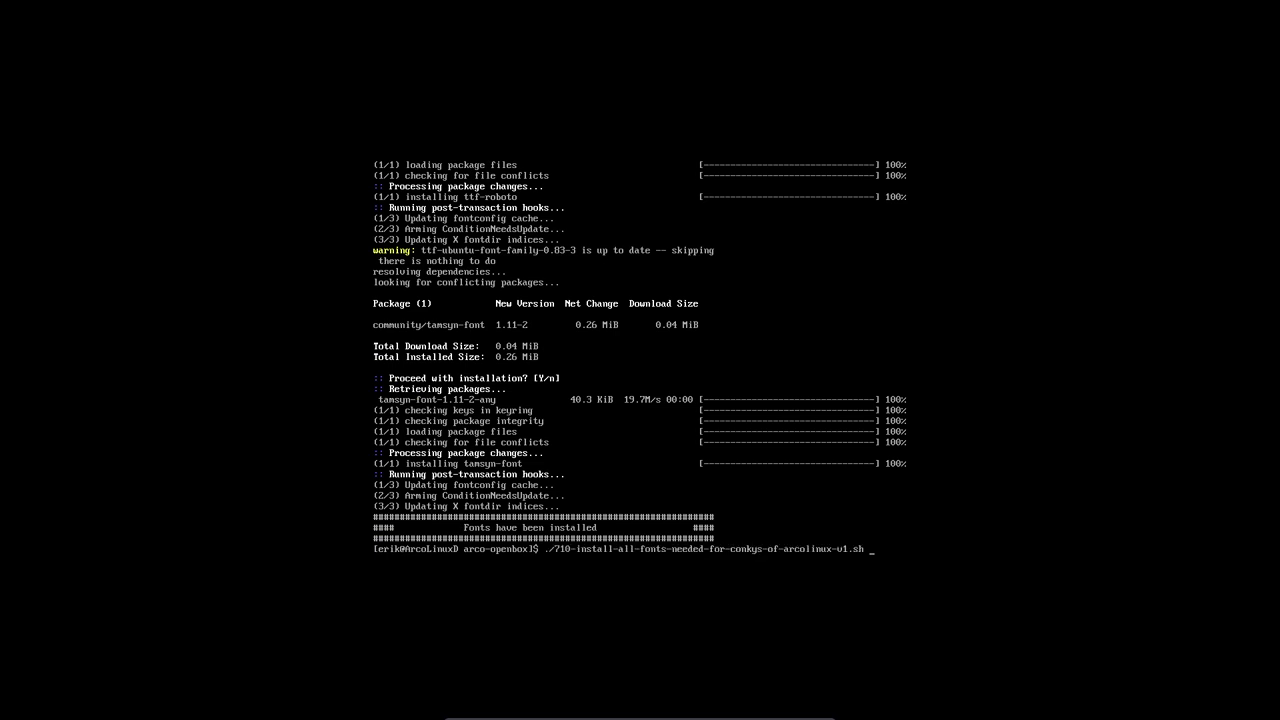
pyautogui.press('Return')
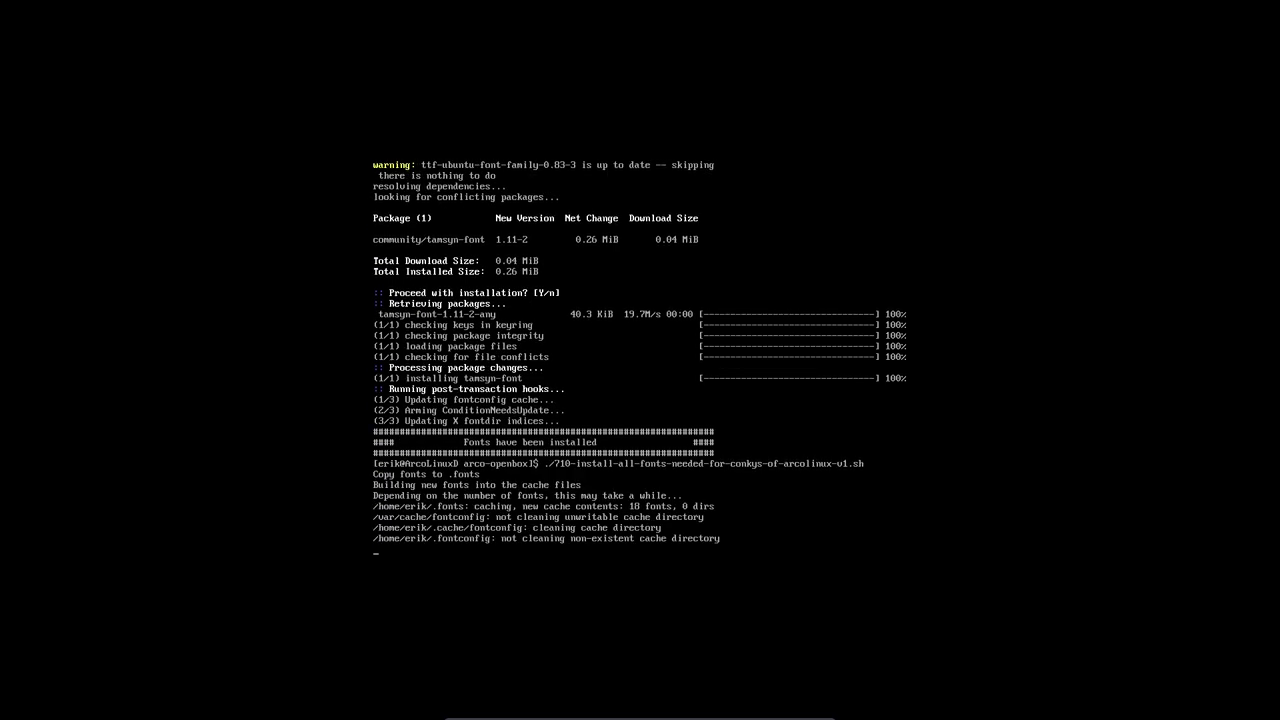
# List the directory and run 800-autologin-v3.sh, entering the user's login name for the autologin group.
pyautogui.write('ls')
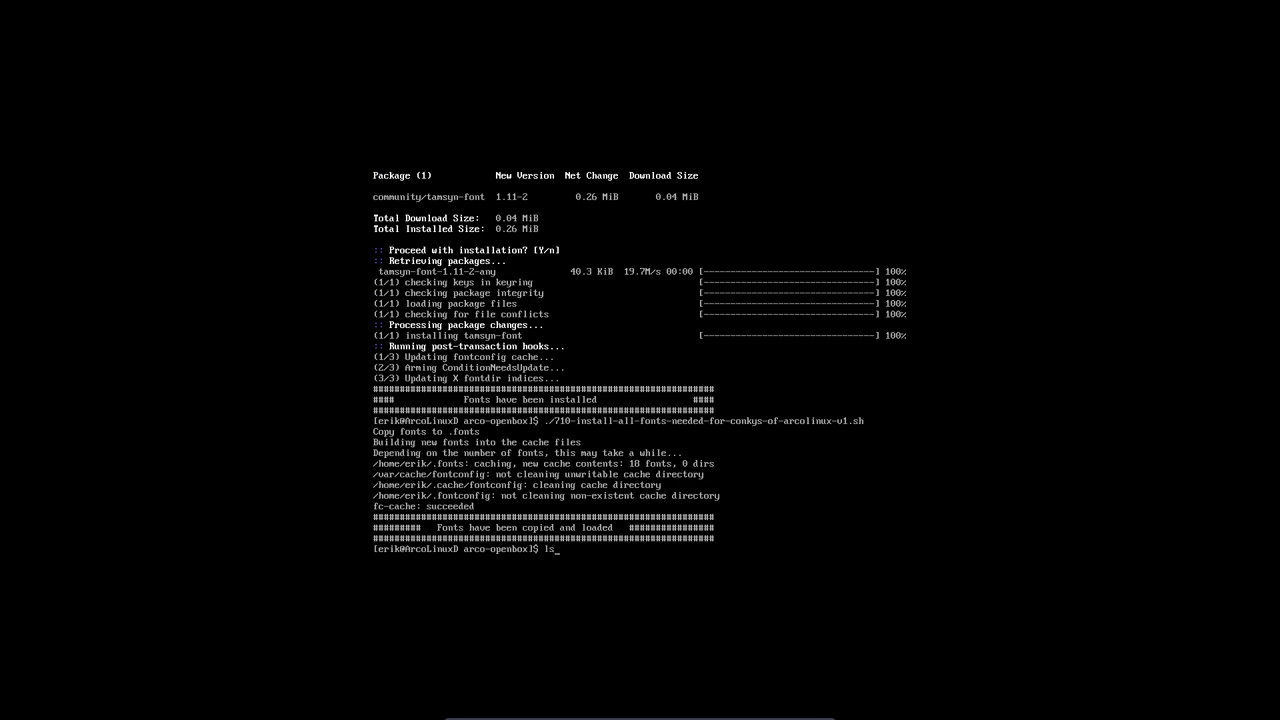
pyautogui.press('Return')
pyautogui.write('./')
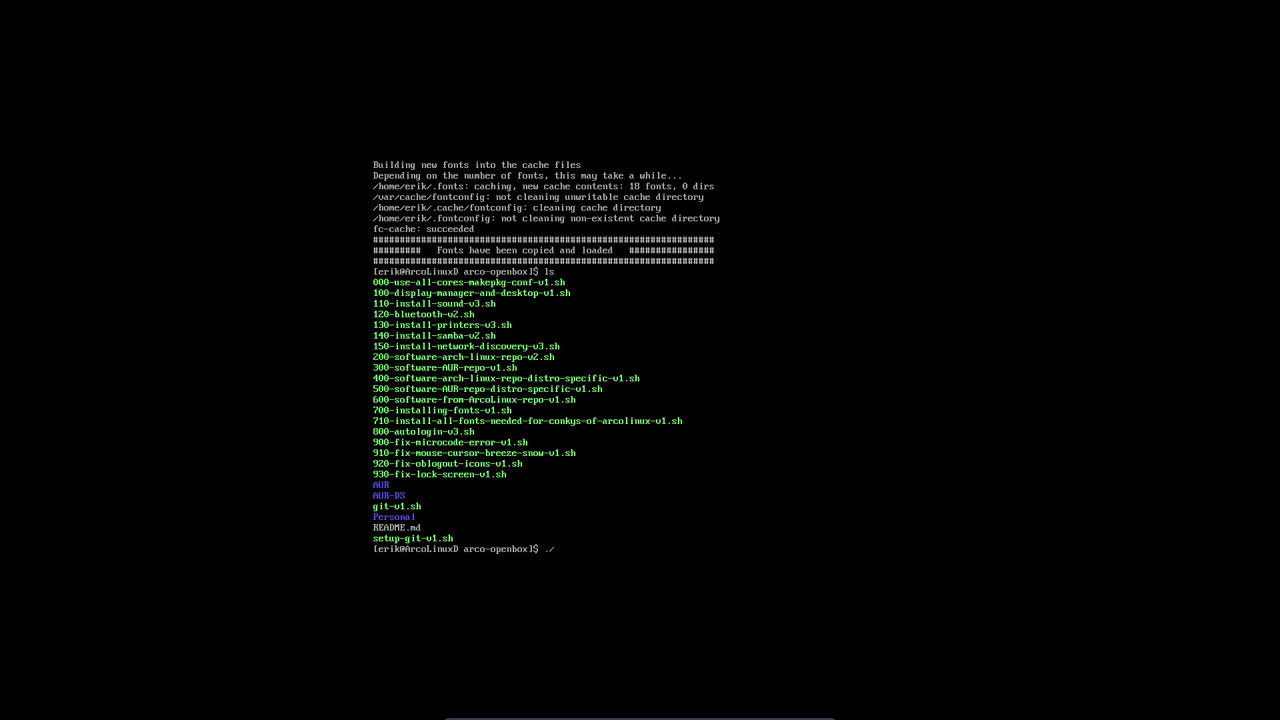
pyautogui.write('8')
pyautogui.press('Tab')
pyautogui.press('Return')
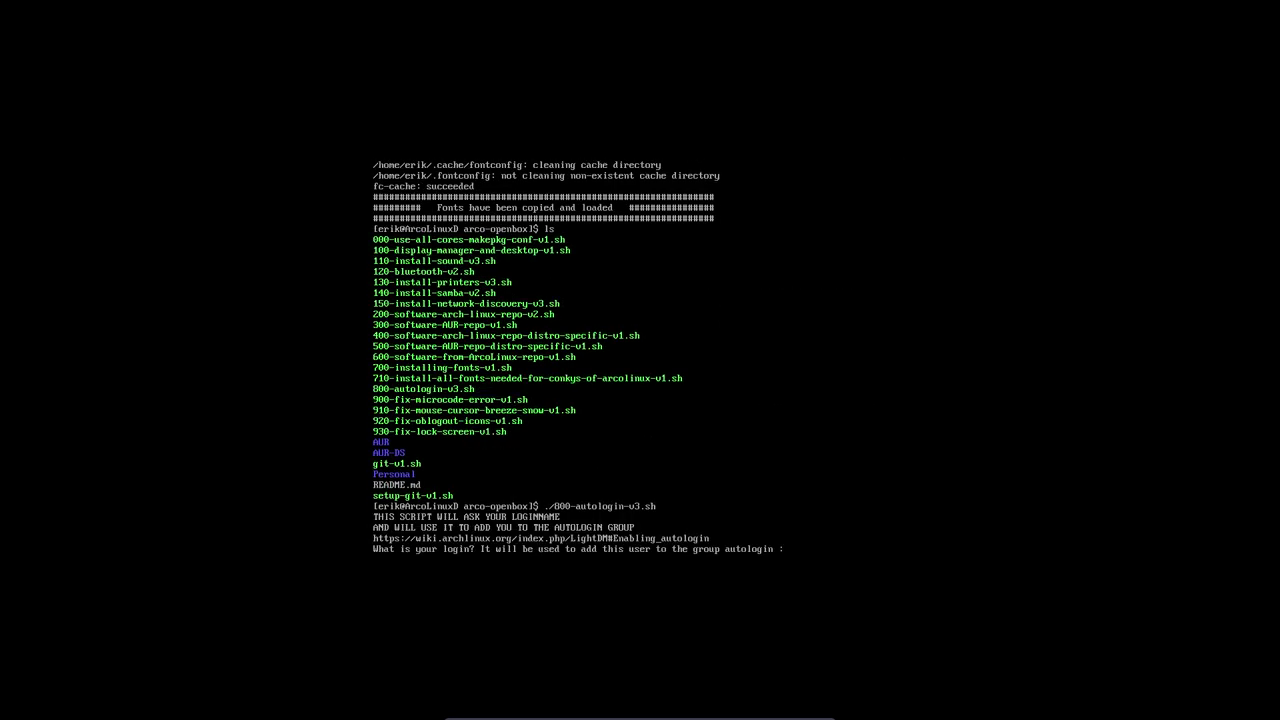
pyautogui.write('erik')
pyautogui.press('Return')
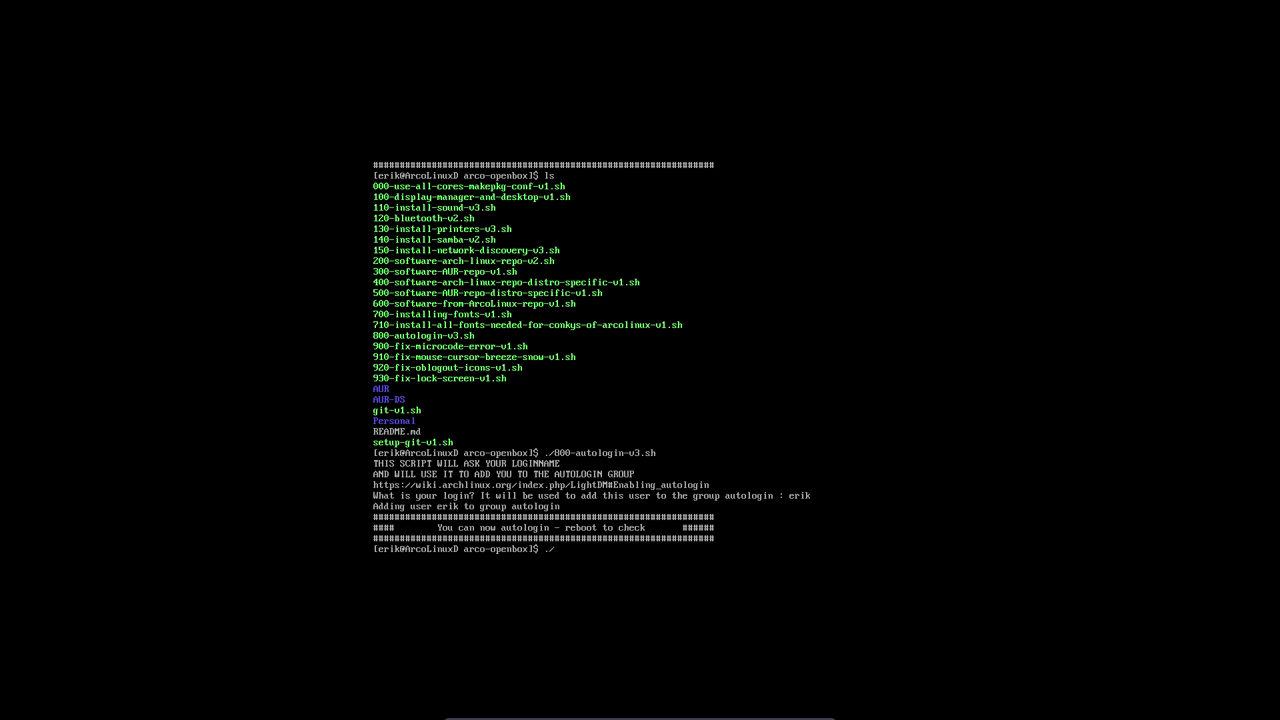
# Run the fix scripts 900-fix-microcode-error-v1.sh and 910-fix-mouse-cursor-breeze-snow-v1.sh, listing the directory in between.
pyautogui.press('Tab')
pyautogui.press('Return')
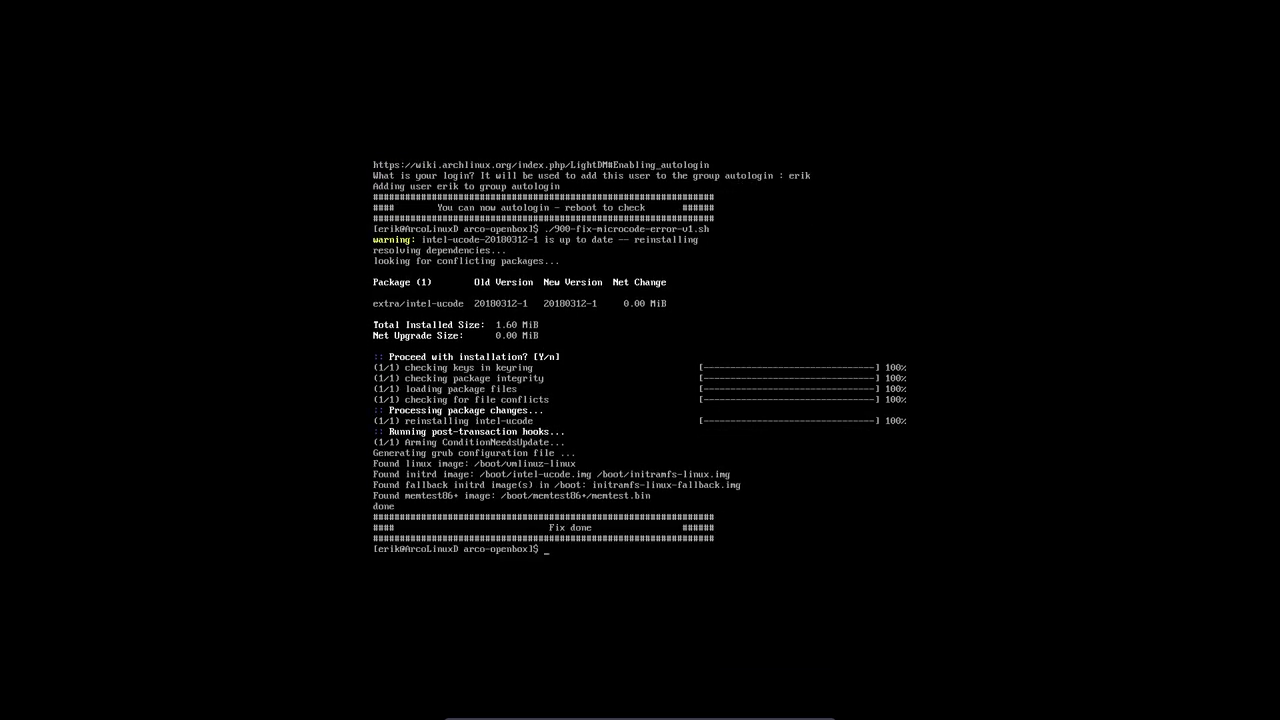
pyautogui.write('ls')
pyautogui.press('Return')
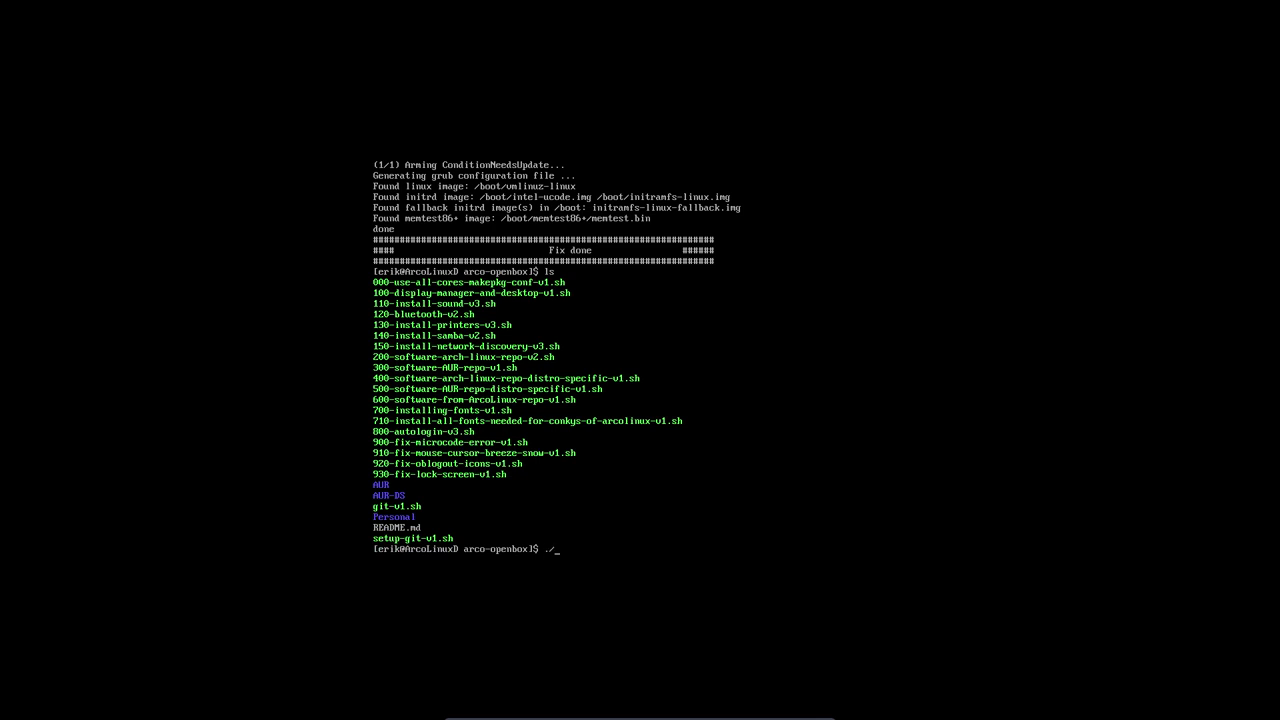
pyautogui.write('./91')
pyautogui.press('Tab')
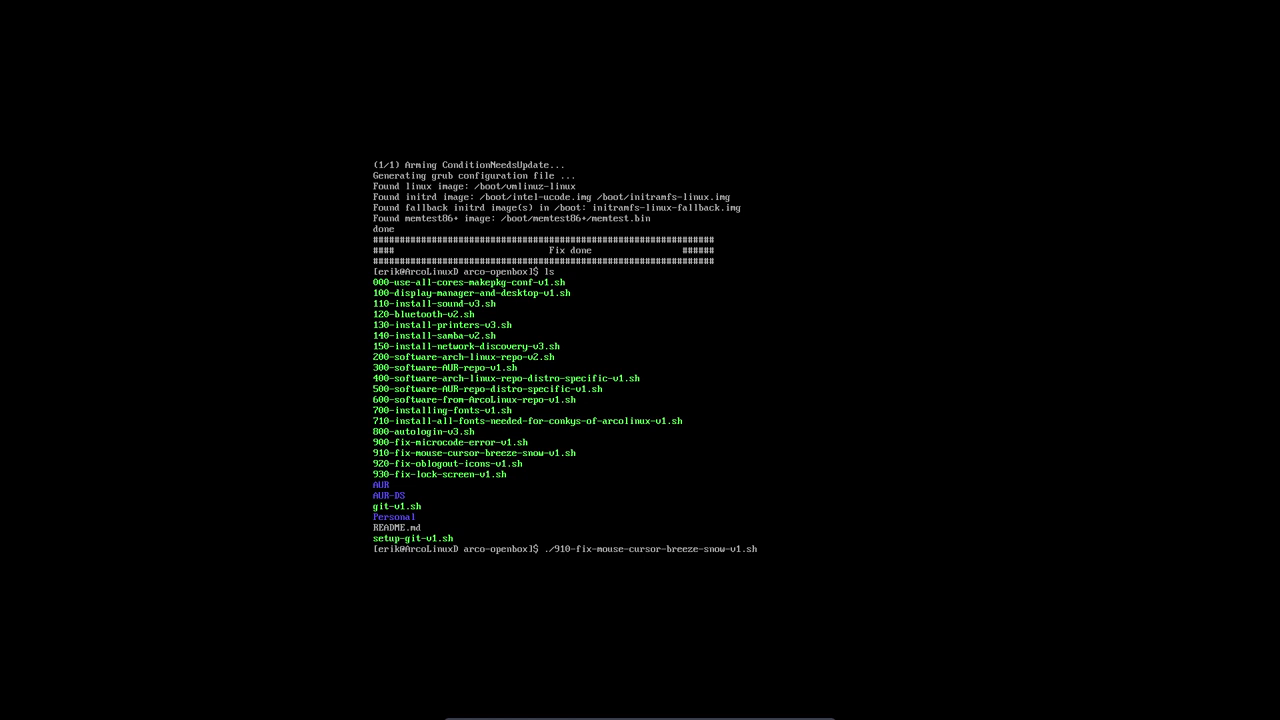
pyautogui.press('Return')
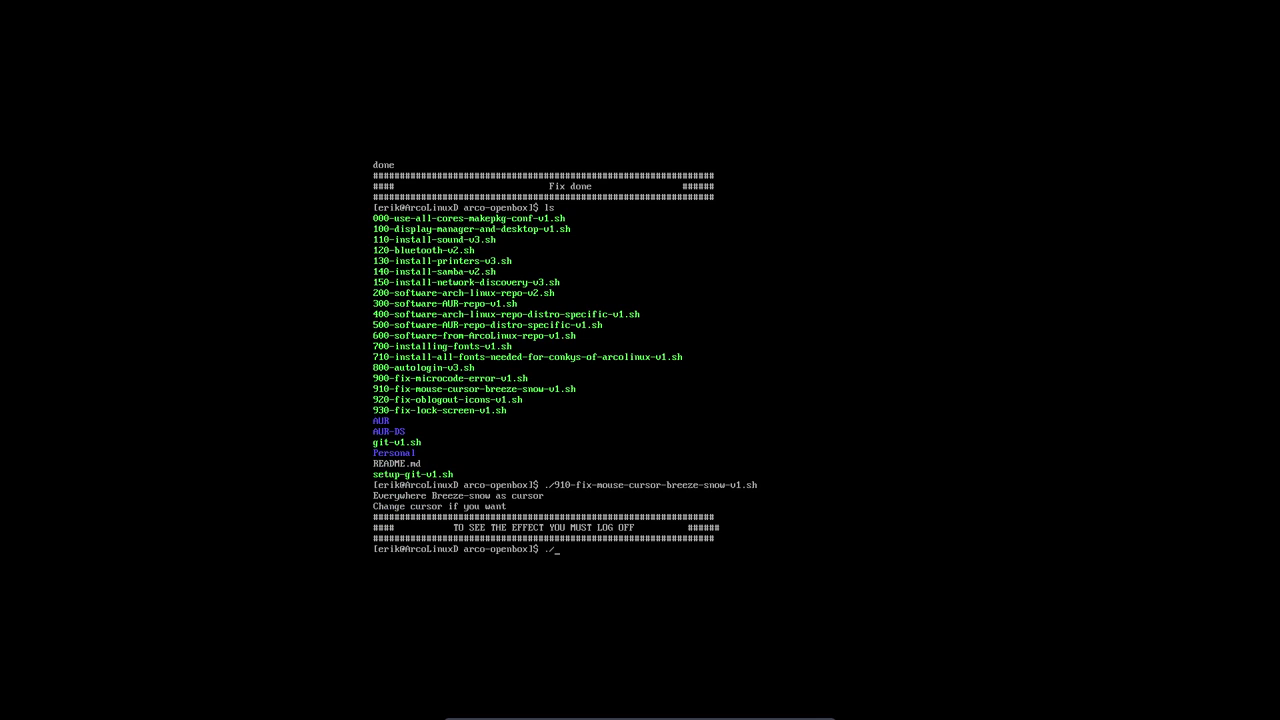
# Clear the mistakenly completed 910 script command and run 920-fix-oblogout-icons-v1.sh instead.
pyautogui.write('./91')
pyautogui.press('Tab')
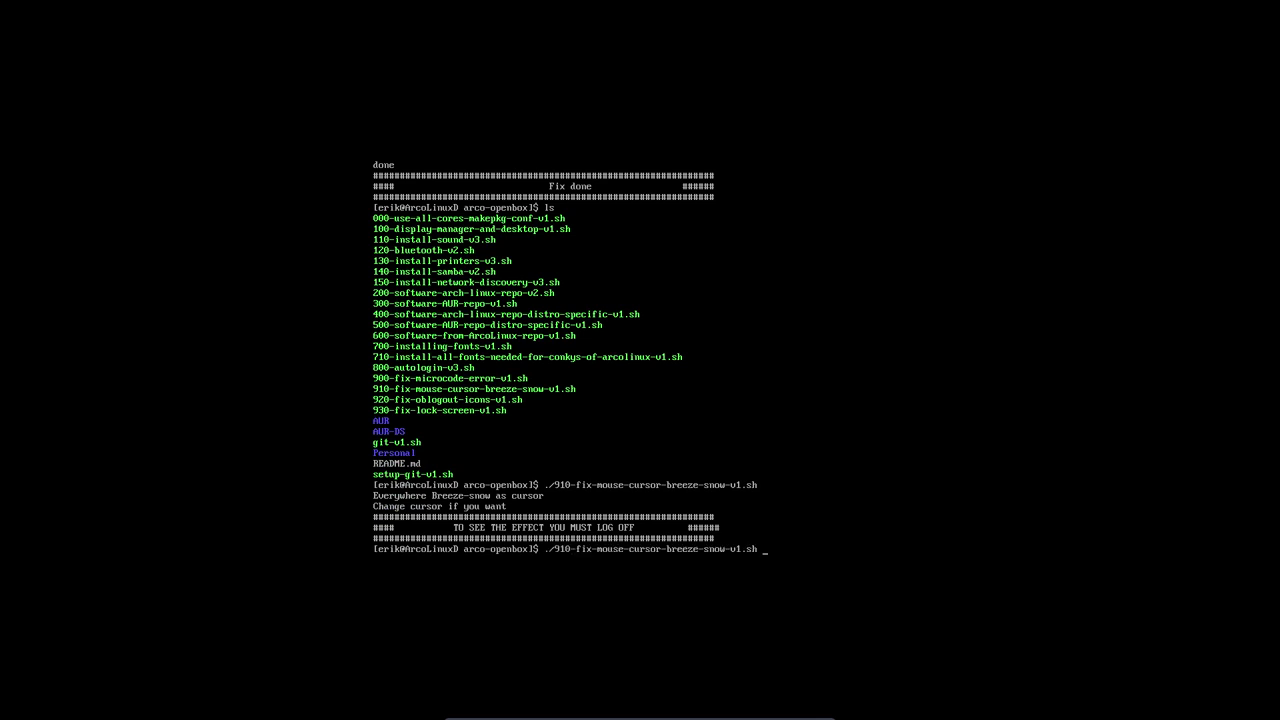
pyautogui.press('BackSpace')
pyautogui.press('BackSpace')
pyautogui.press('BackSpace')
pyautogui.press('BackSpace')
pyautogui.press('BackSpace')
pyautogui.press('BackSpace')
pyautogui.press('BackSpace')
pyautogui.press('BackSpace')
pyautogui.press('BackSpace')
pyautogui.press('BackSpace')
pyautogui.press('BackSpace')
pyautogui.press('BackSpace')
pyautogui.press('BackSpace')
pyautogui.press('BackSpace')
pyautogui.press('BackSpace')
pyautogui.press('BackSpace')
pyautogui.press('BackSpace')
pyautogui.press('BackSpace')
pyautogui.press('BackSpace')
pyautogui.press('BackSpace')
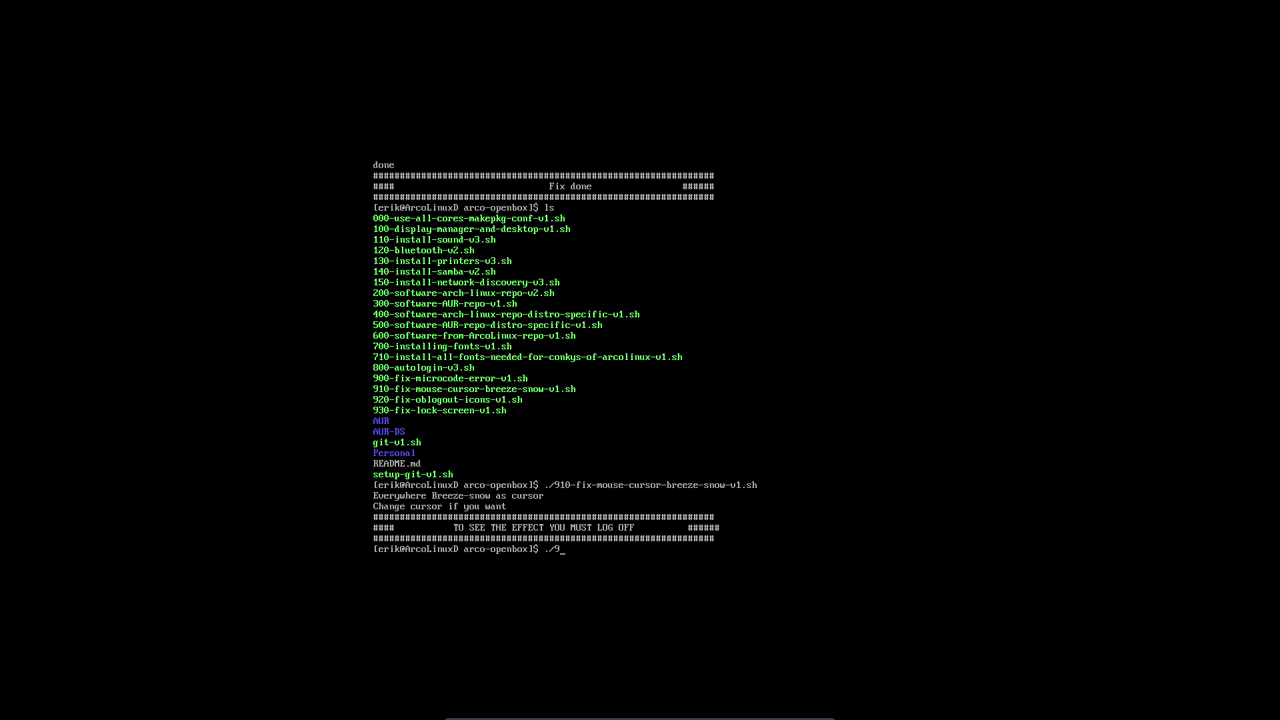
pyautogui.press('Tab')
pyautogui.press('Return')
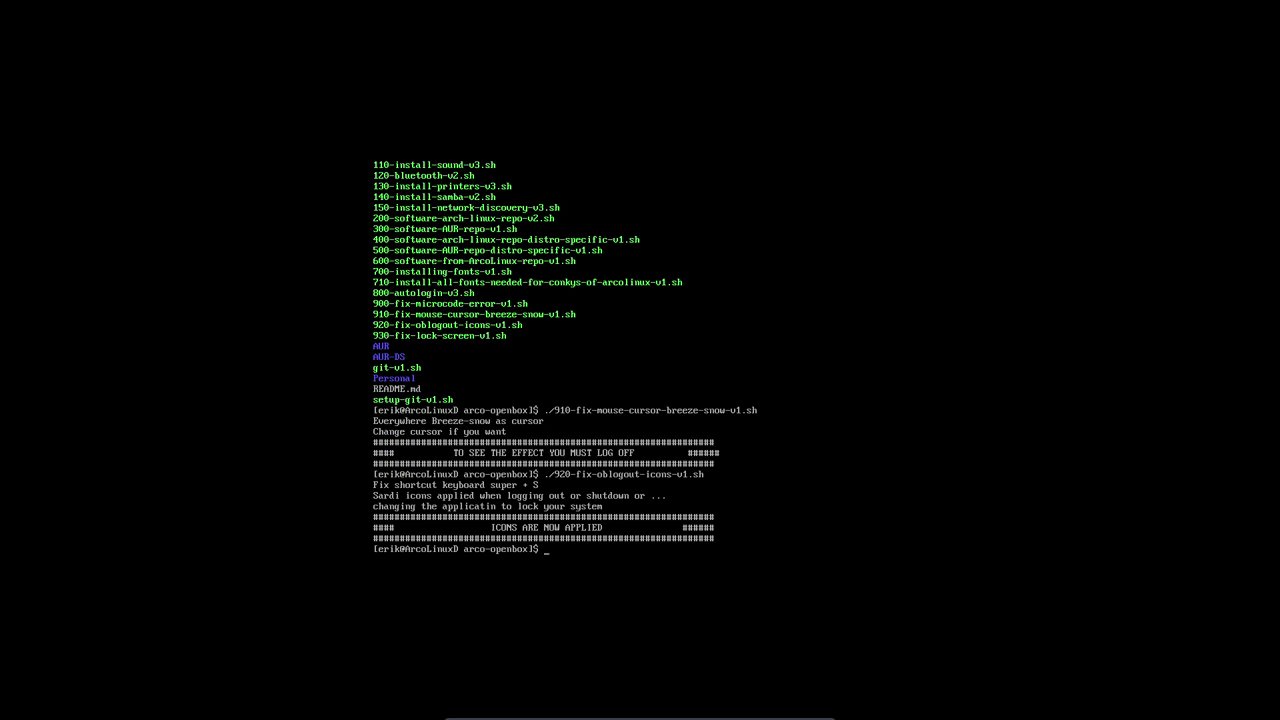
# Run 930-fix-lock-screen-v1.sh to apply the standard ArcoLinux lock screen.
pyautogui.write('./930')
pyautogui.press('Tab')
pyautogui.press('Return')
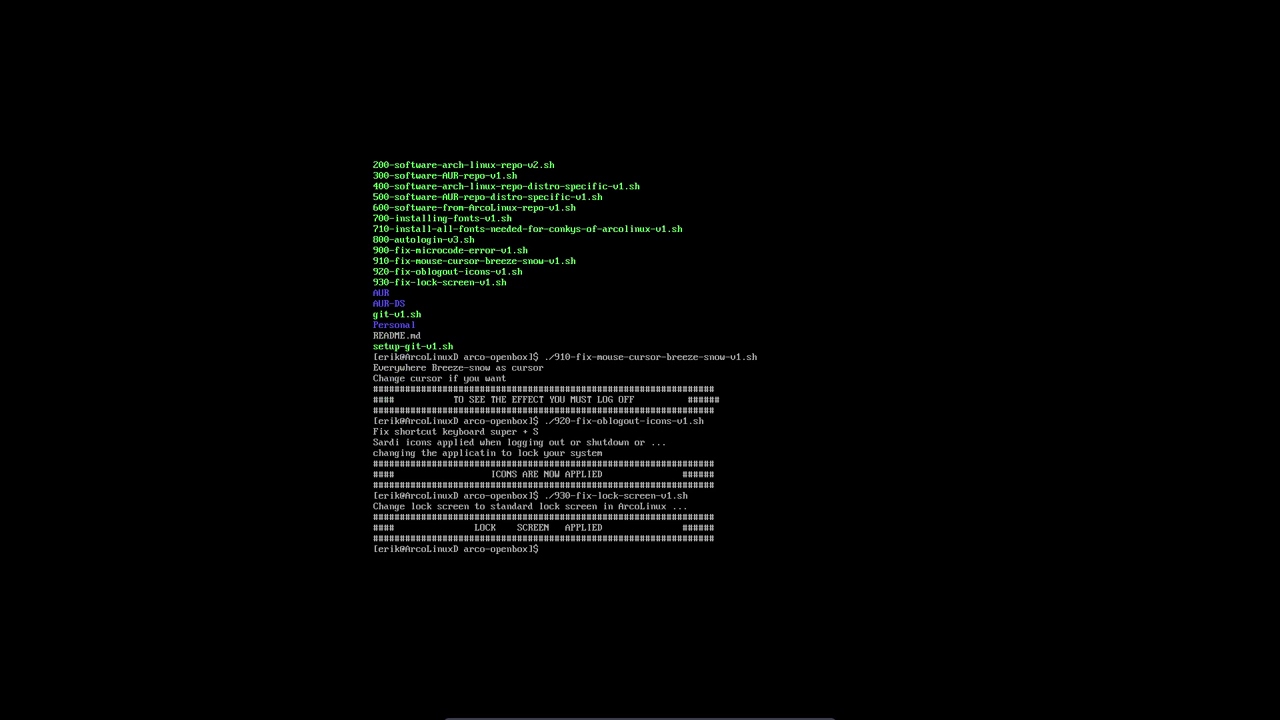
# Reboot the virtual machine with sudo reboot and dismiss the "Connection Established" notification on the desktop.
pyautogui.write('sudo reboot')
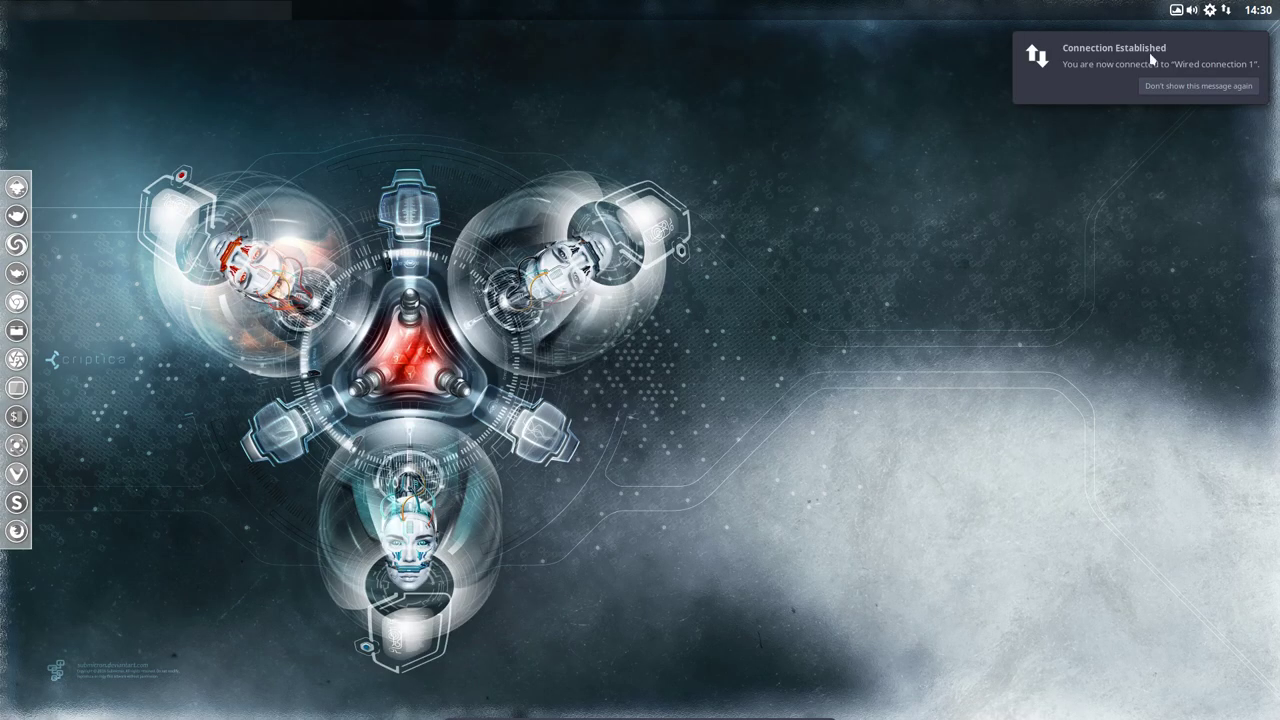
pyautogui.click(1150, 59)
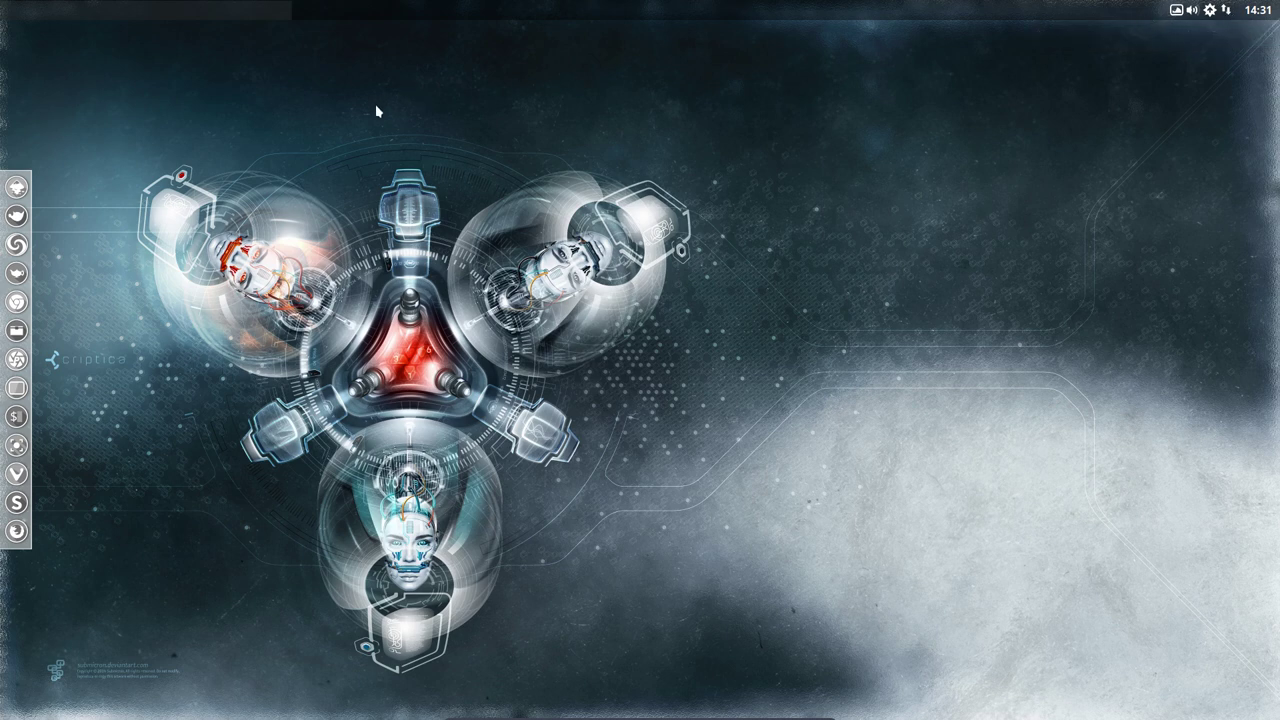
# Open Conkyzen from the desktop and enable the informant/AP-inf-lavender.conkyrc conky.
pyautogui.rightClick(393, 214)
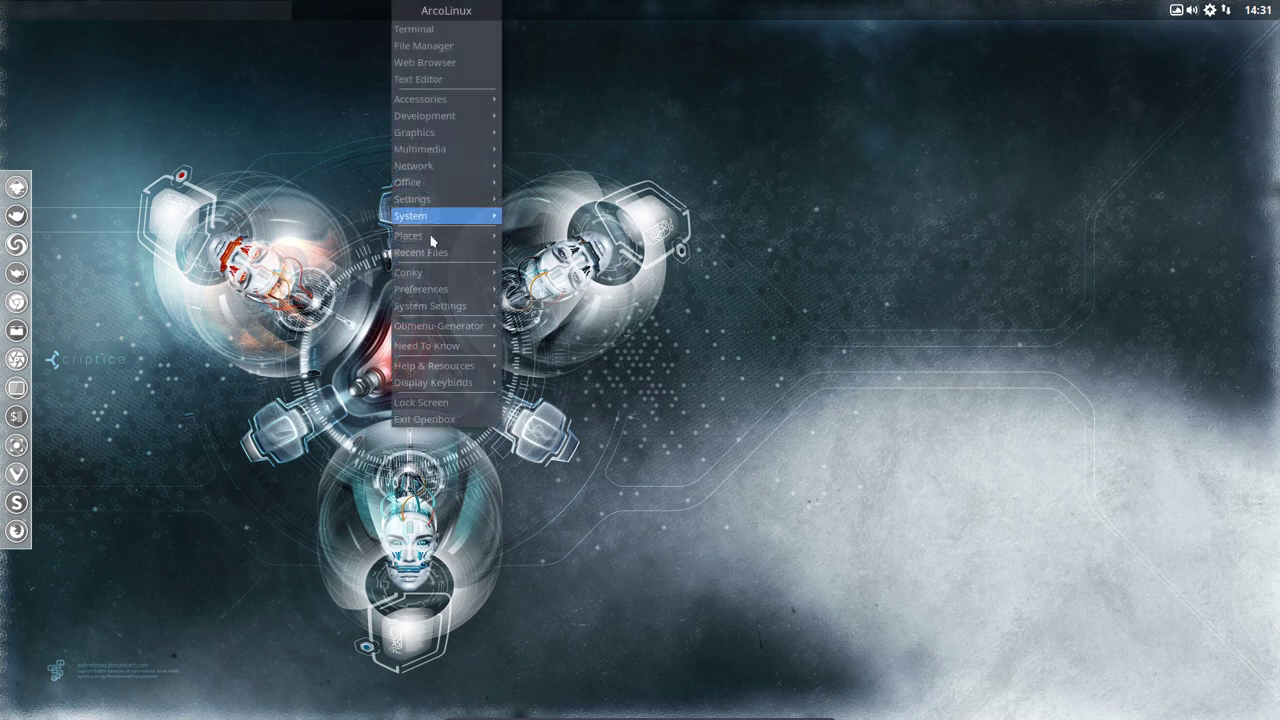
pyautogui.moveTo(447, 283)
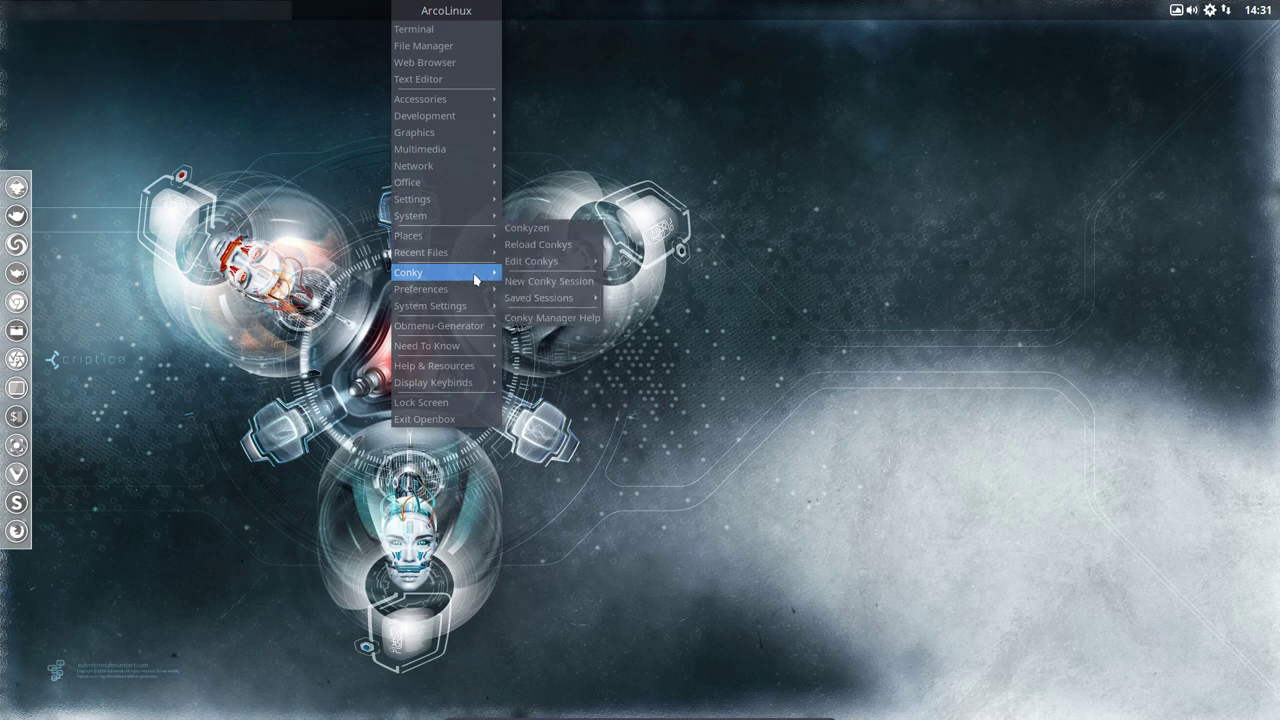
pyautogui.click(545, 230)
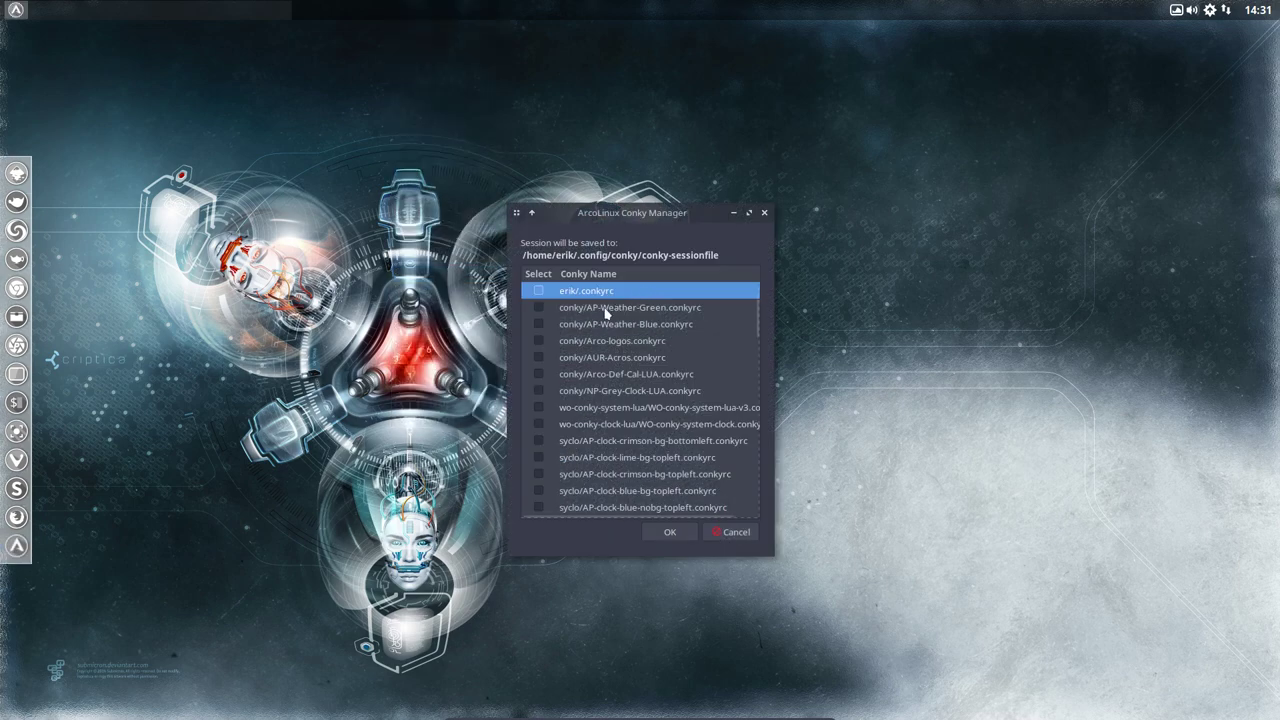
pyautogui.scroll(-5, 600, 370)
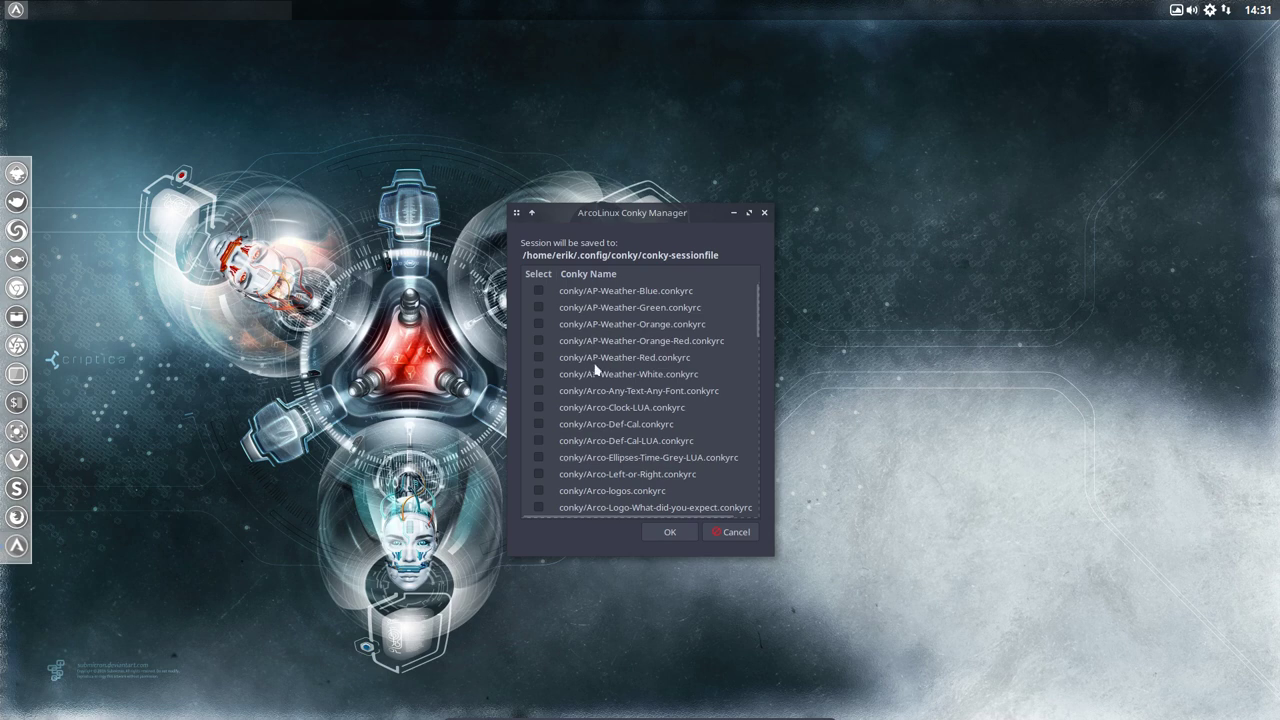
pyautogui.scroll(-10, 617, 432)
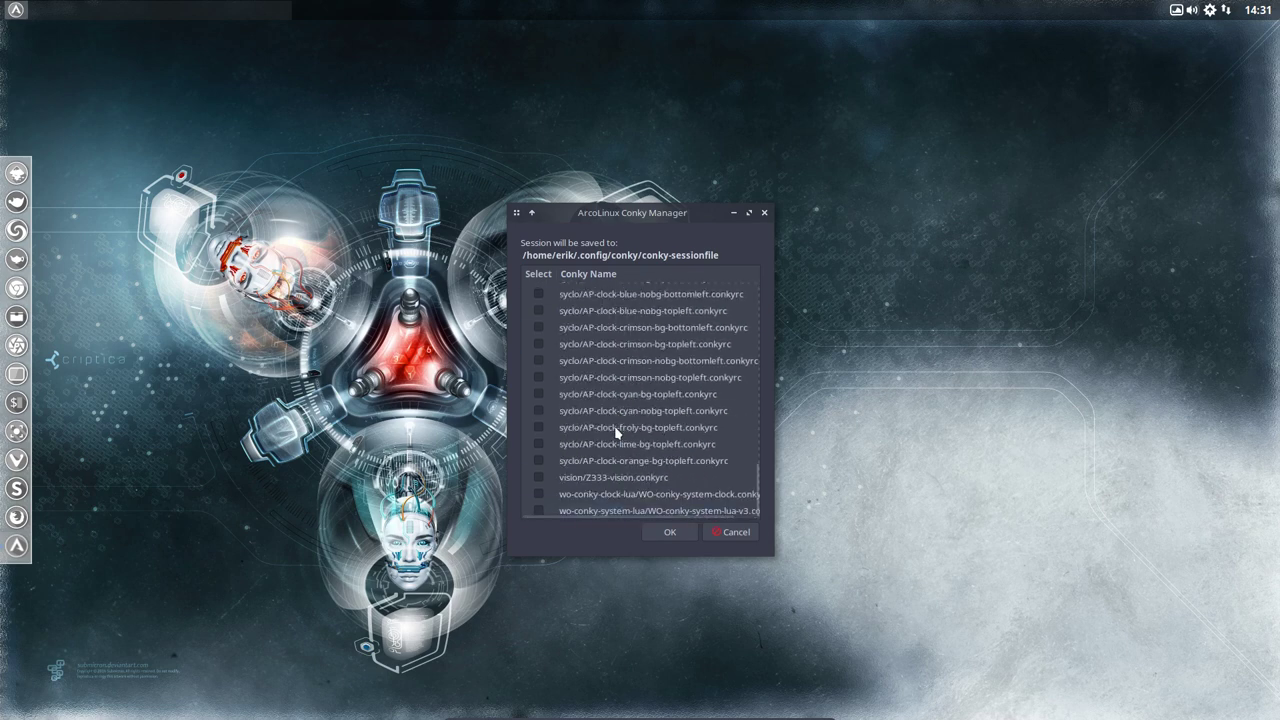
pyautogui.scroll(3, 617, 432)
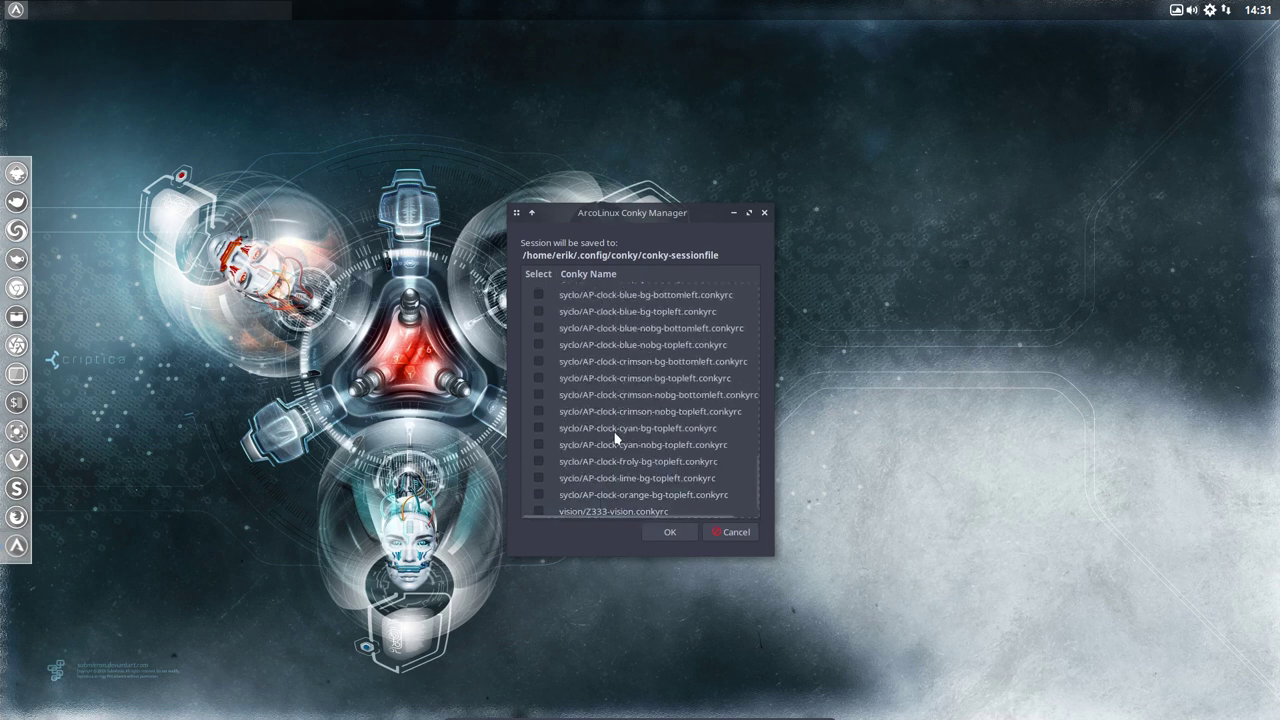
pyautogui.click(537, 345)
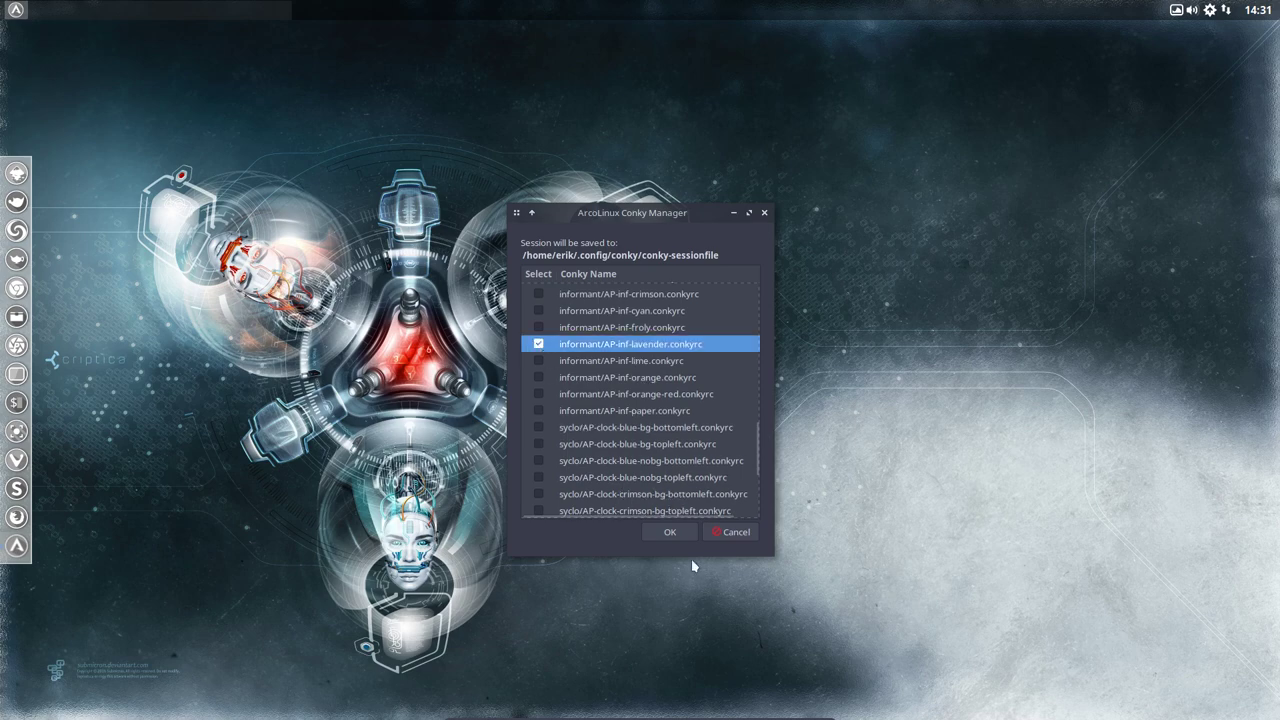
pyautogui.click(666, 533)
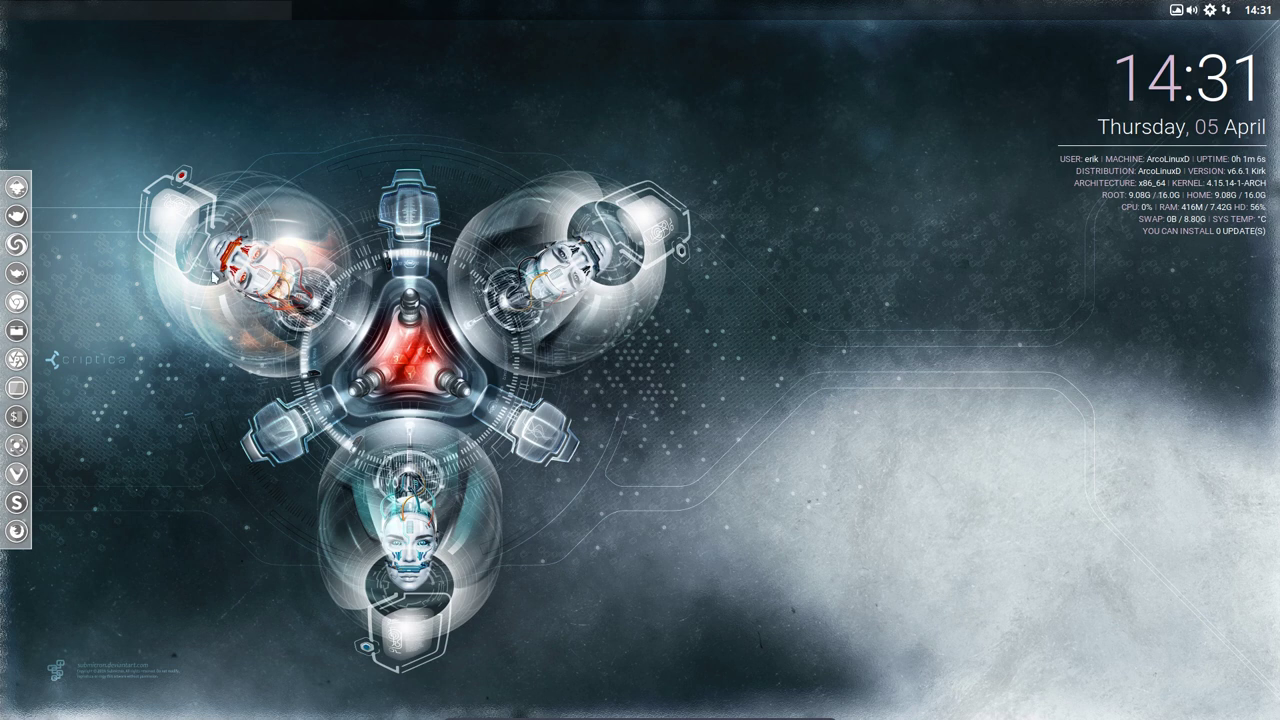
# Generate a pipe menu with icons using Obmenu-Generator and reopen the desktop menu to check it.
pyautogui.rightClick(248, 254)
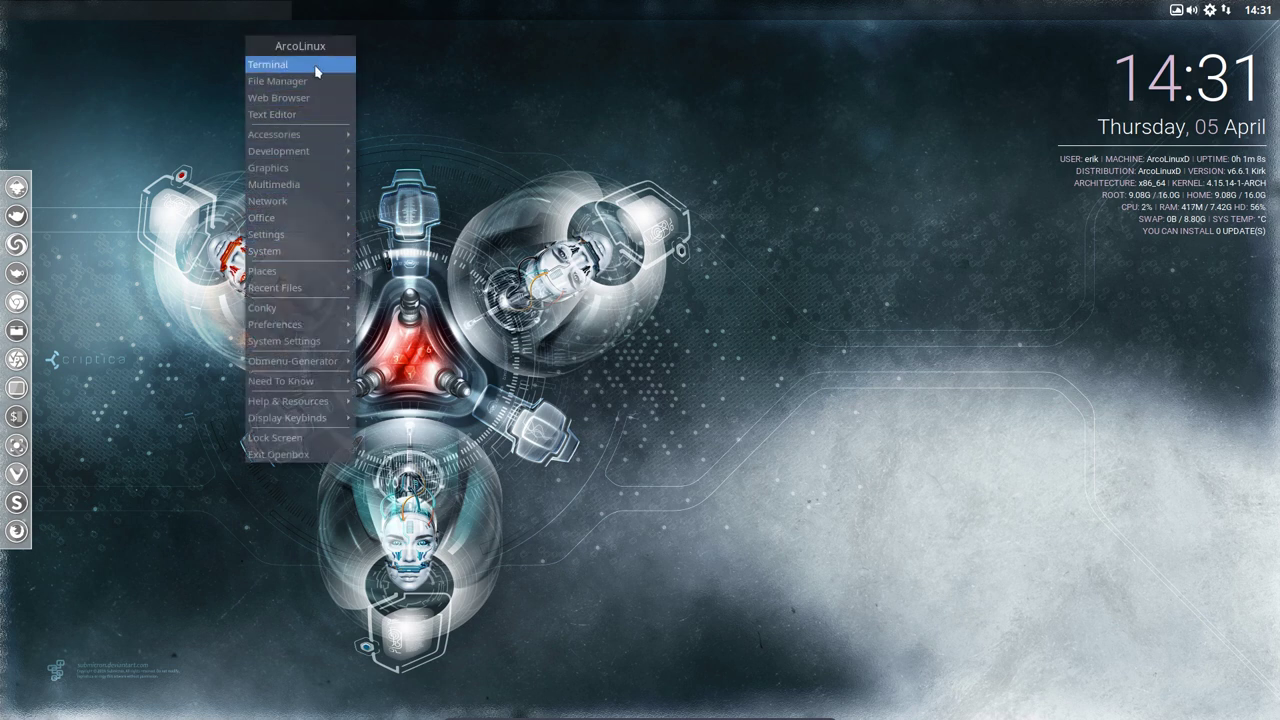
pyautogui.moveTo(303, 362)
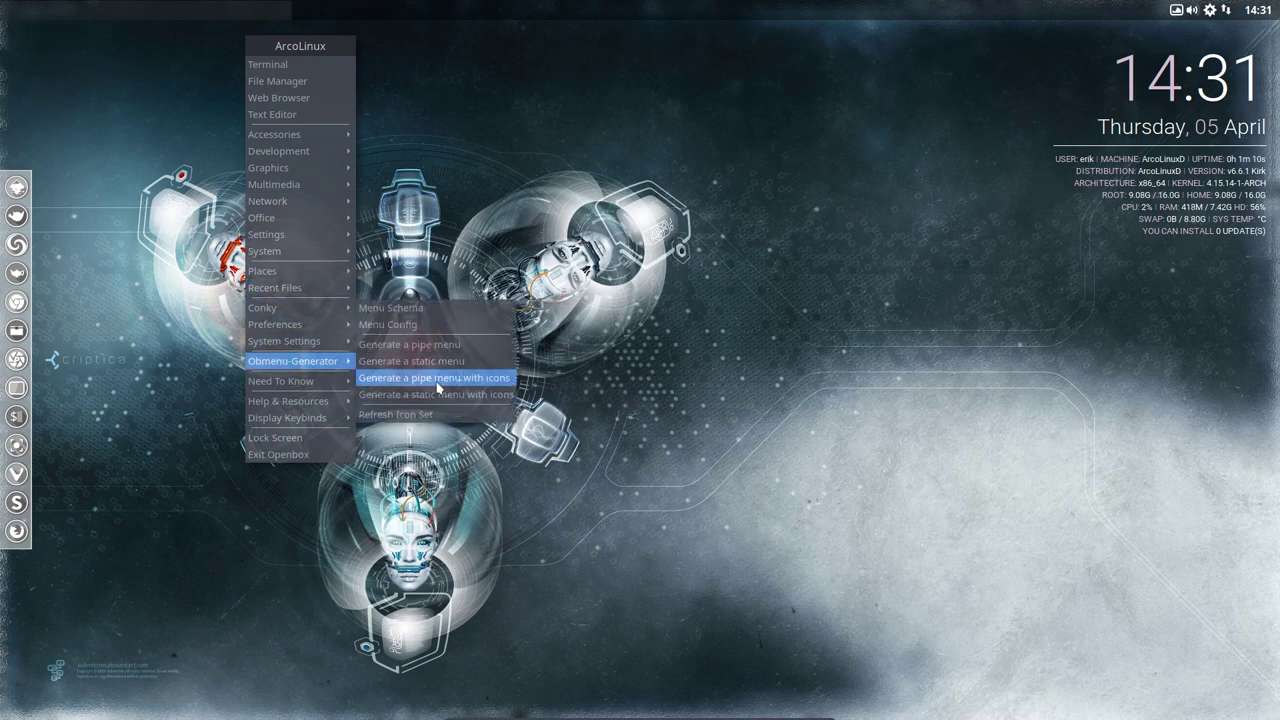
pyautogui.click(492, 383)
pyautogui.rightClick(492, 383)
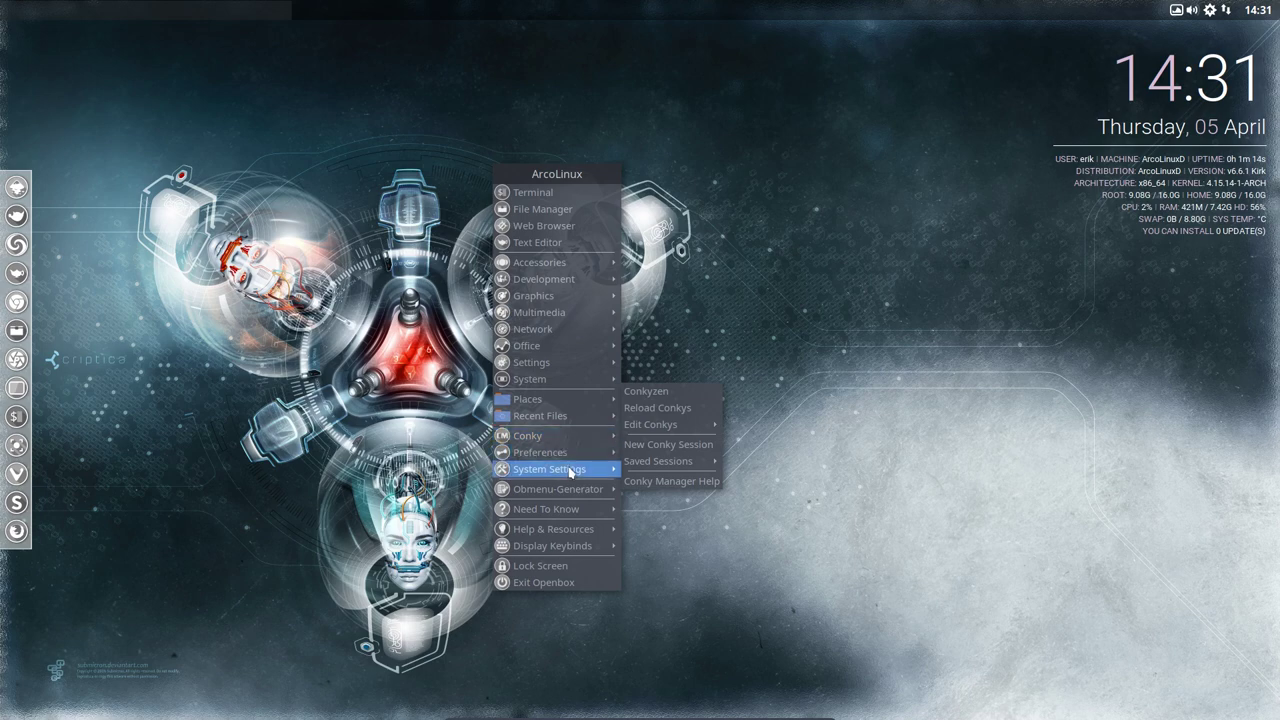
# Generate a static menu with icons using Obmenu-Generator and reopen the desktop menu to check how it responds.
pyautogui.moveTo(585, 489)
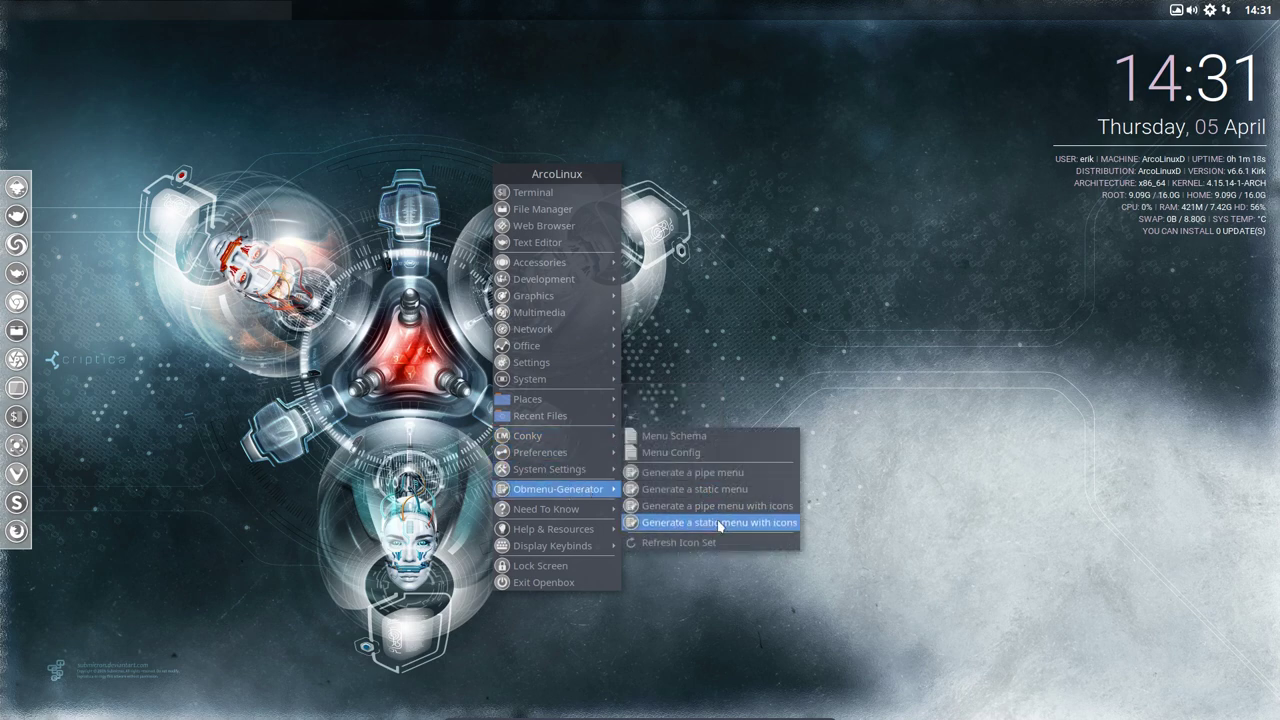
pyautogui.rightClick(544, 397)
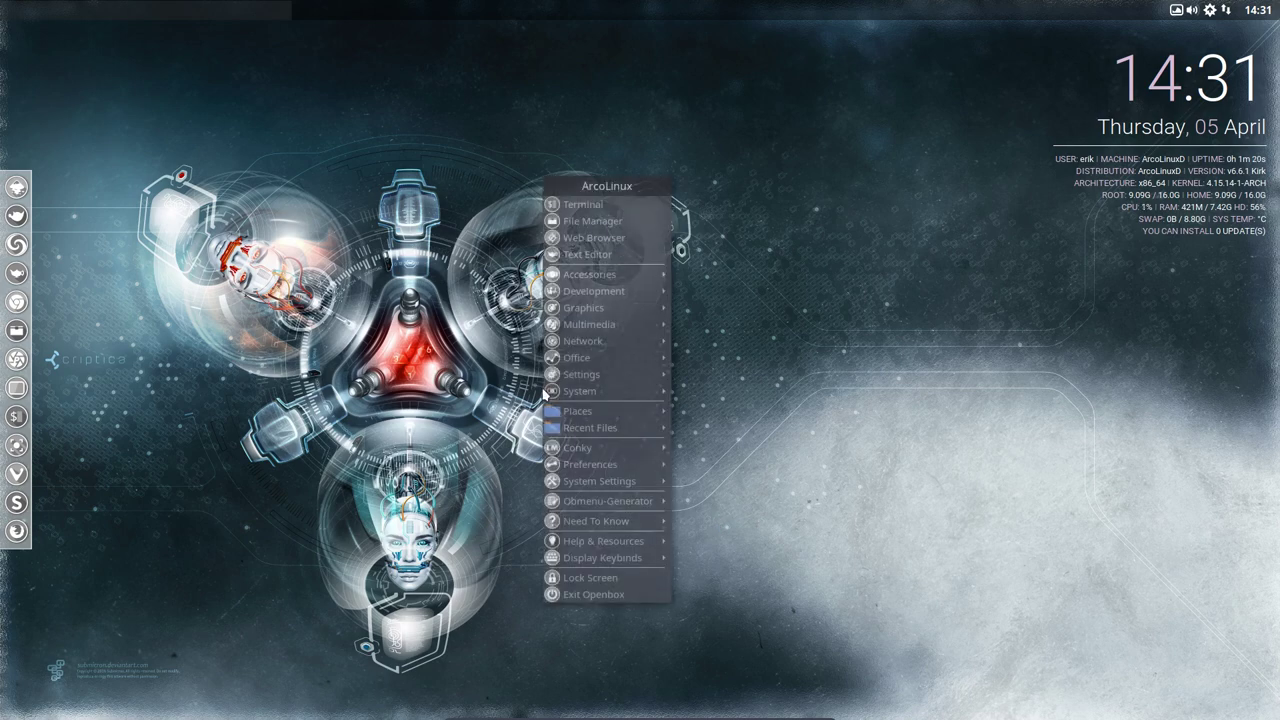
pyautogui.click(484, 357)
pyautogui.rightClick(458, 352)
pyautogui.click(430, 355)
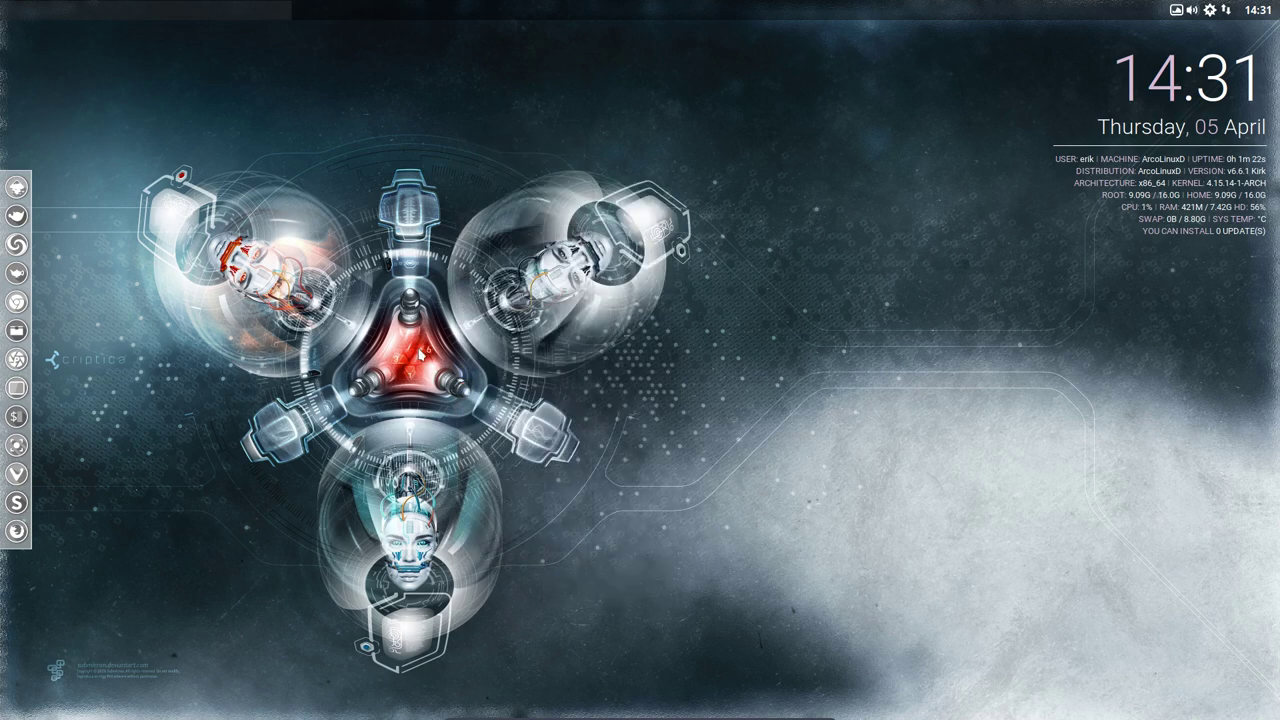
# Switch the desktop menu back to a pipe menu with icons and open it in several places to test it.
pyautogui.rightClick(420, 355)
pyautogui.moveTo(533, 467)
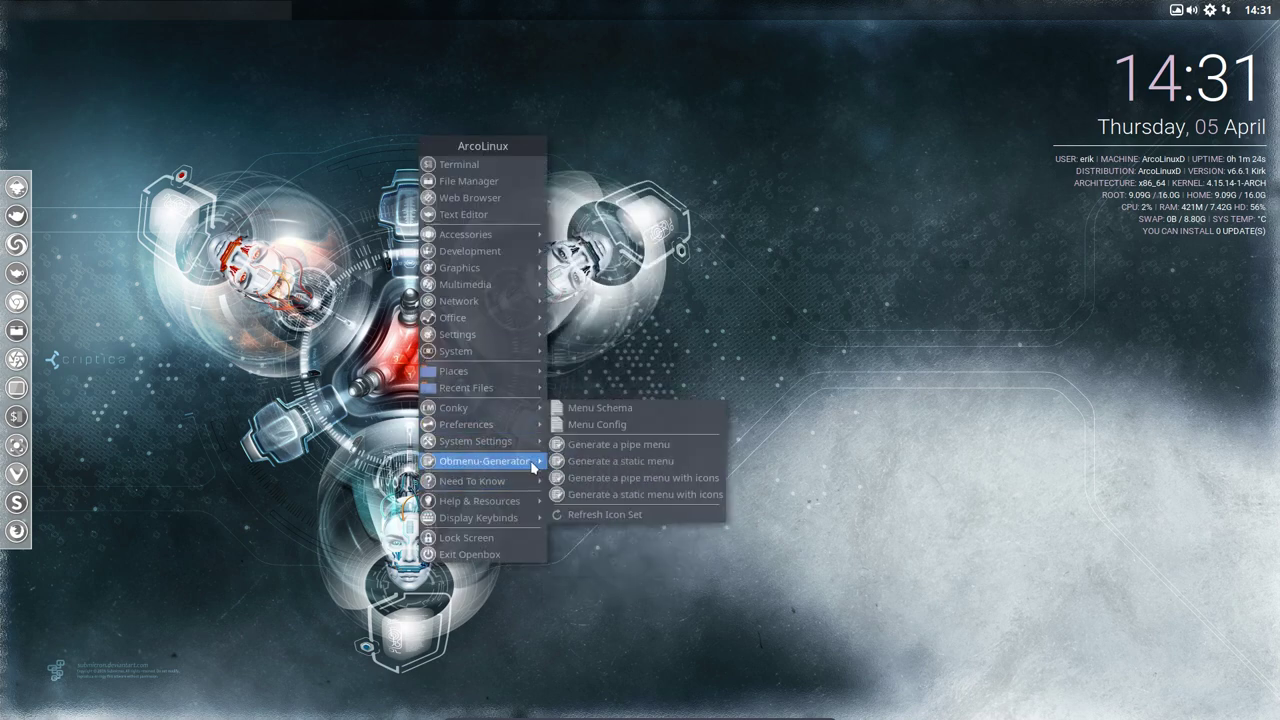
pyautogui.click(612, 478)
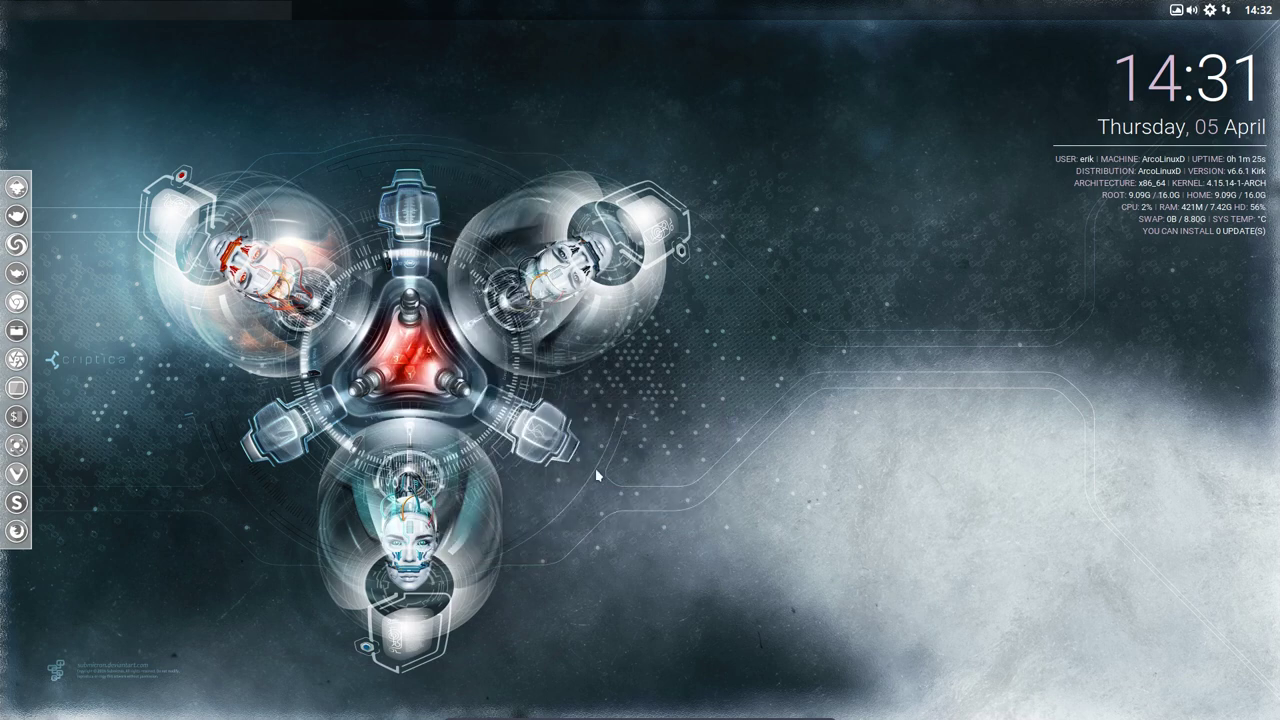
pyautogui.rightClick(545, 397)
pyautogui.click(474, 398)
pyautogui.rightClick(474, 398)
pyautogui.click(649, 412)
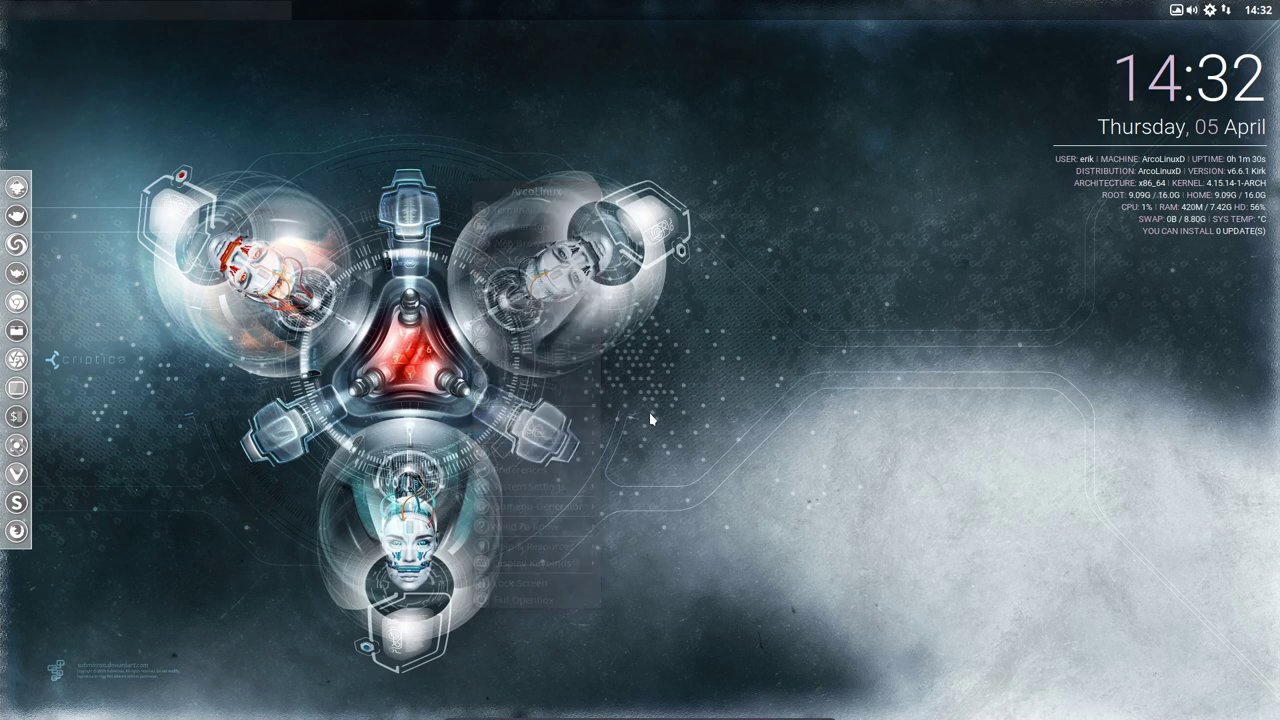
pyautogui.rightClick(649, 412)
pyautogui.click(589, 410)
pyautogui.rightClick(518, 190)
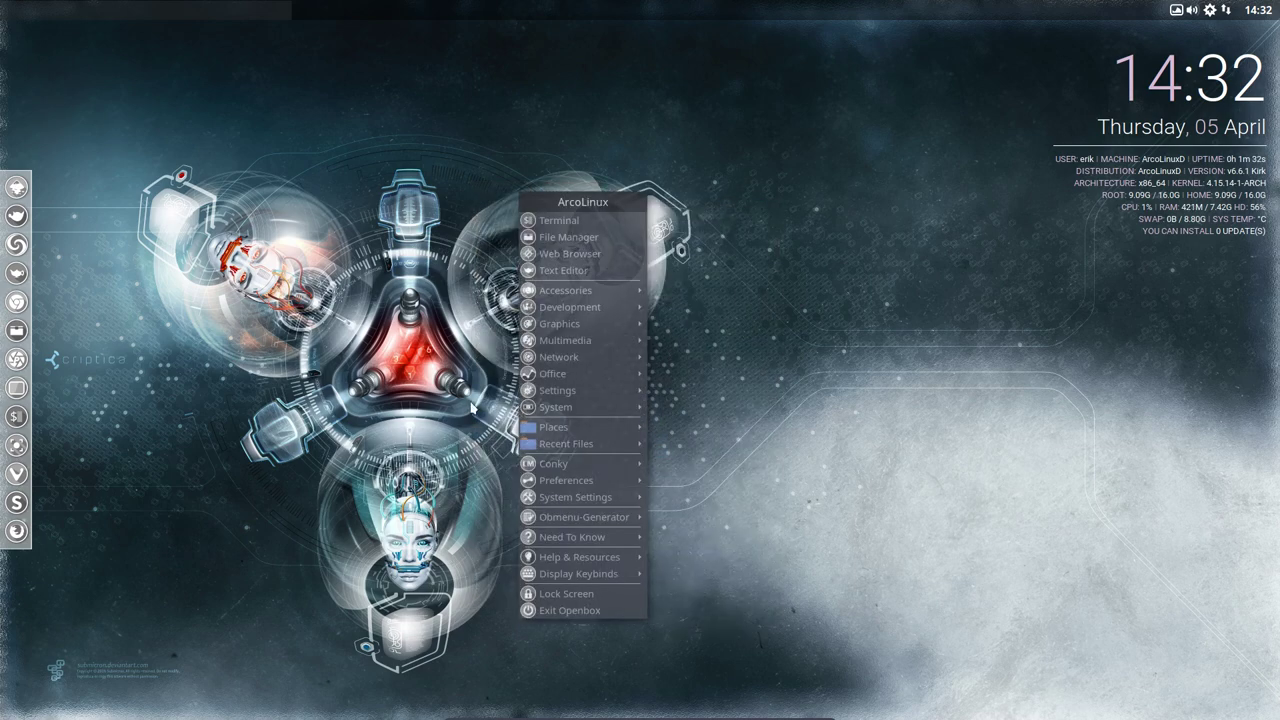
pyautogui.press('Escape')
# Generate a pipe menu without icons using Obmenu-Generator, check the desktop menu and close it.
pyautogui.rightClick(432, 180)
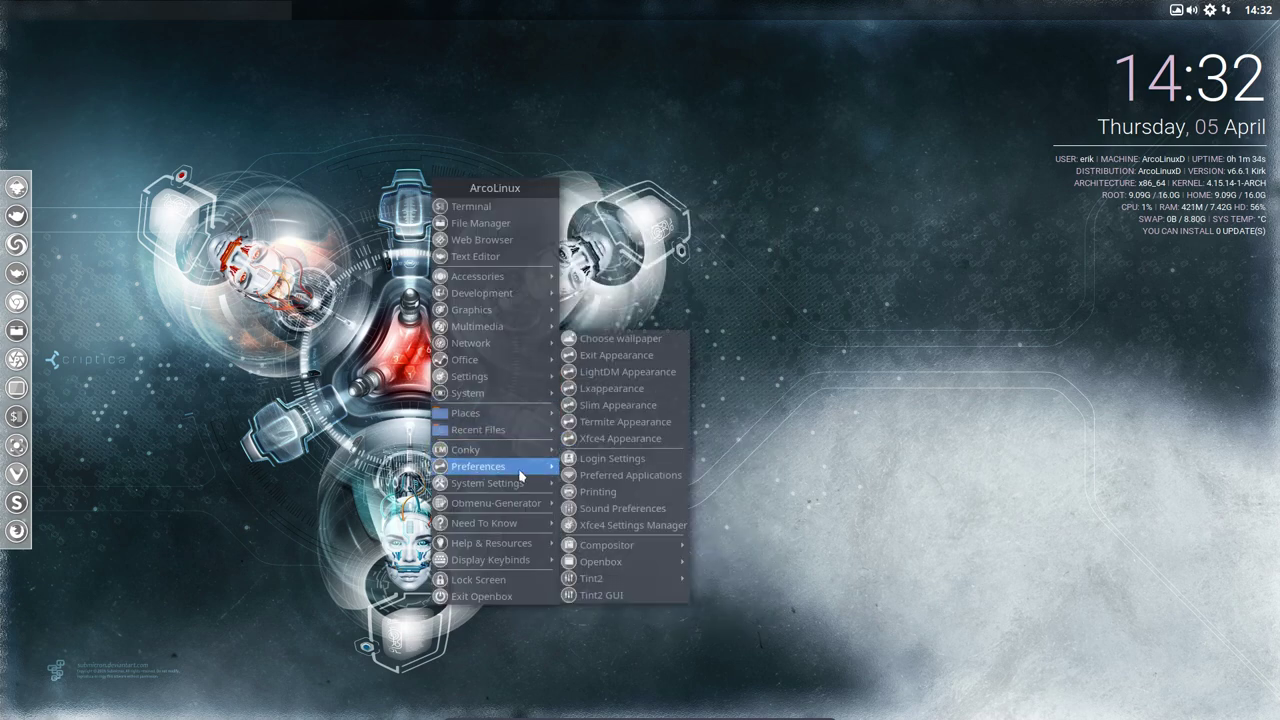
pyautogui.moveTo(520, 503)
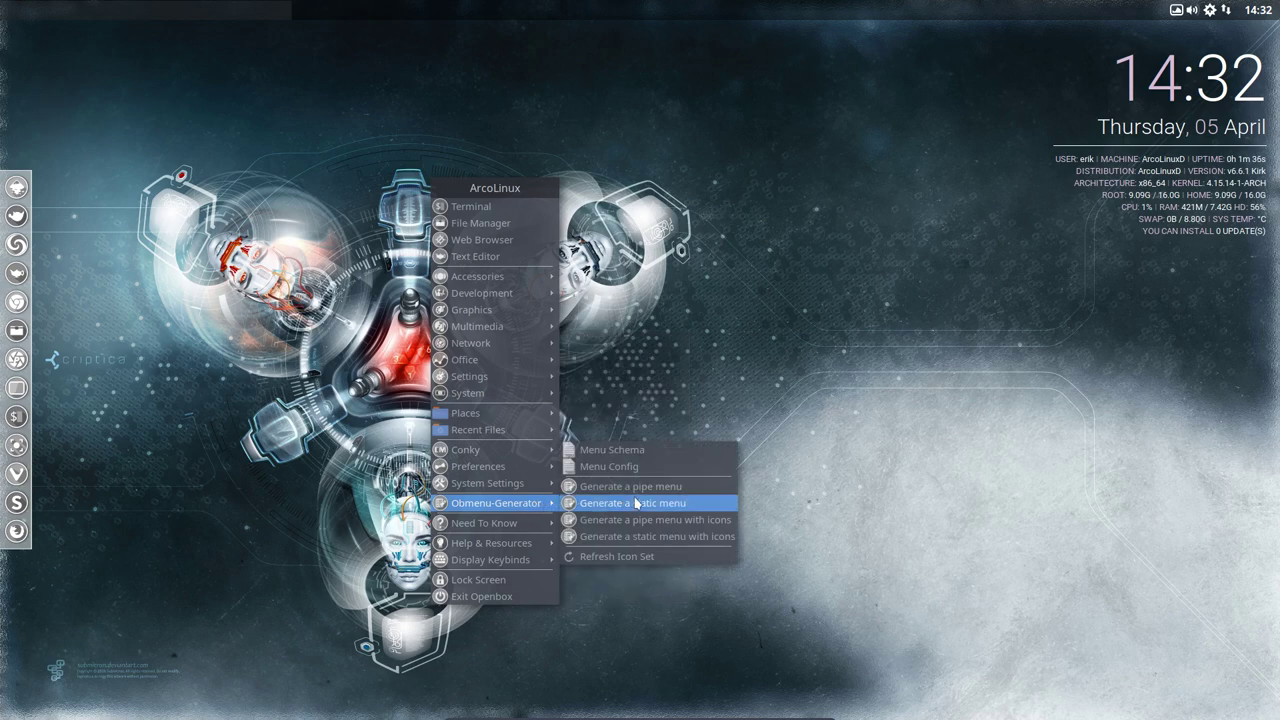
pyautogui.click(645, 488)
pyautogui.rightClick(630, 390)
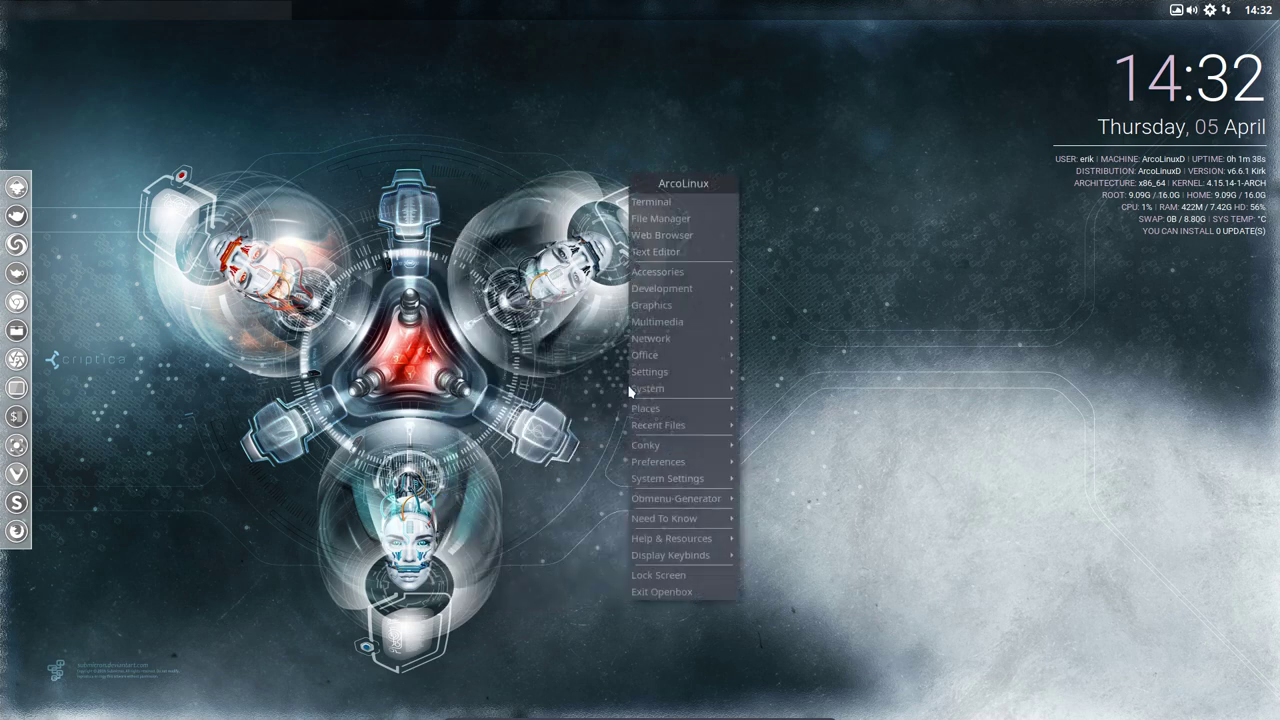
pyautogui.moveTo(673, 277)
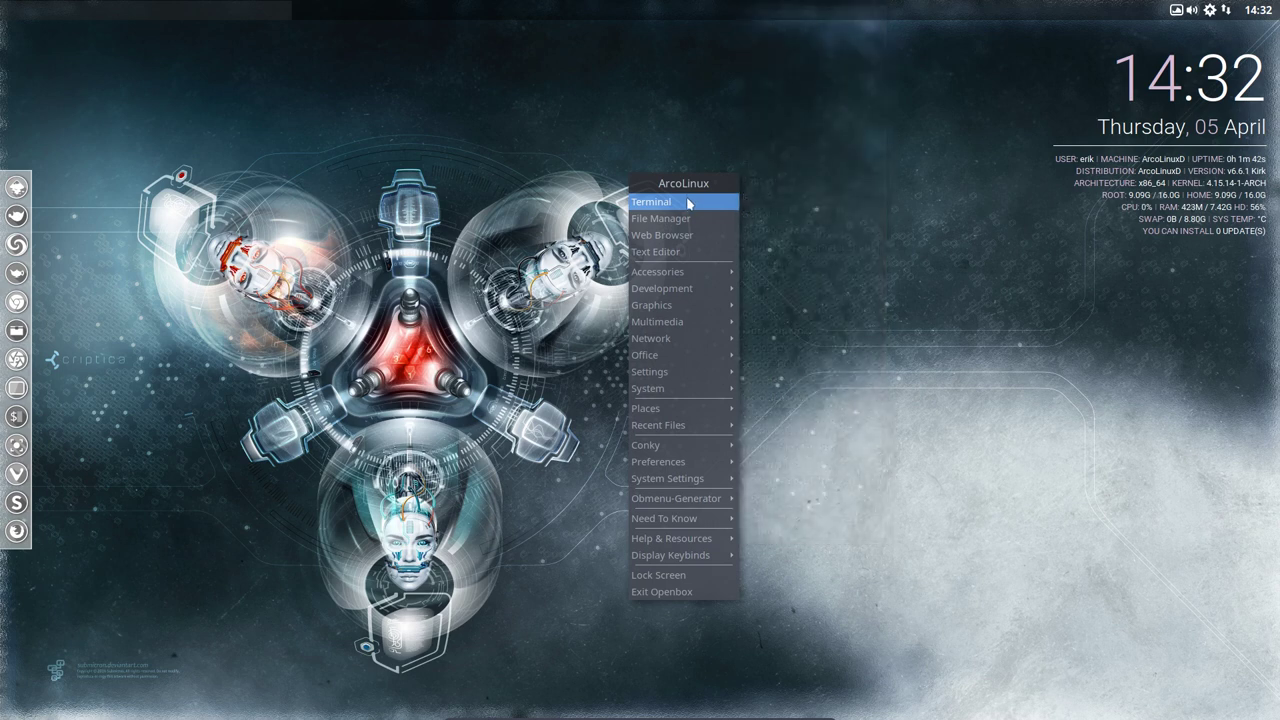
pyautogui.click(966, 148)
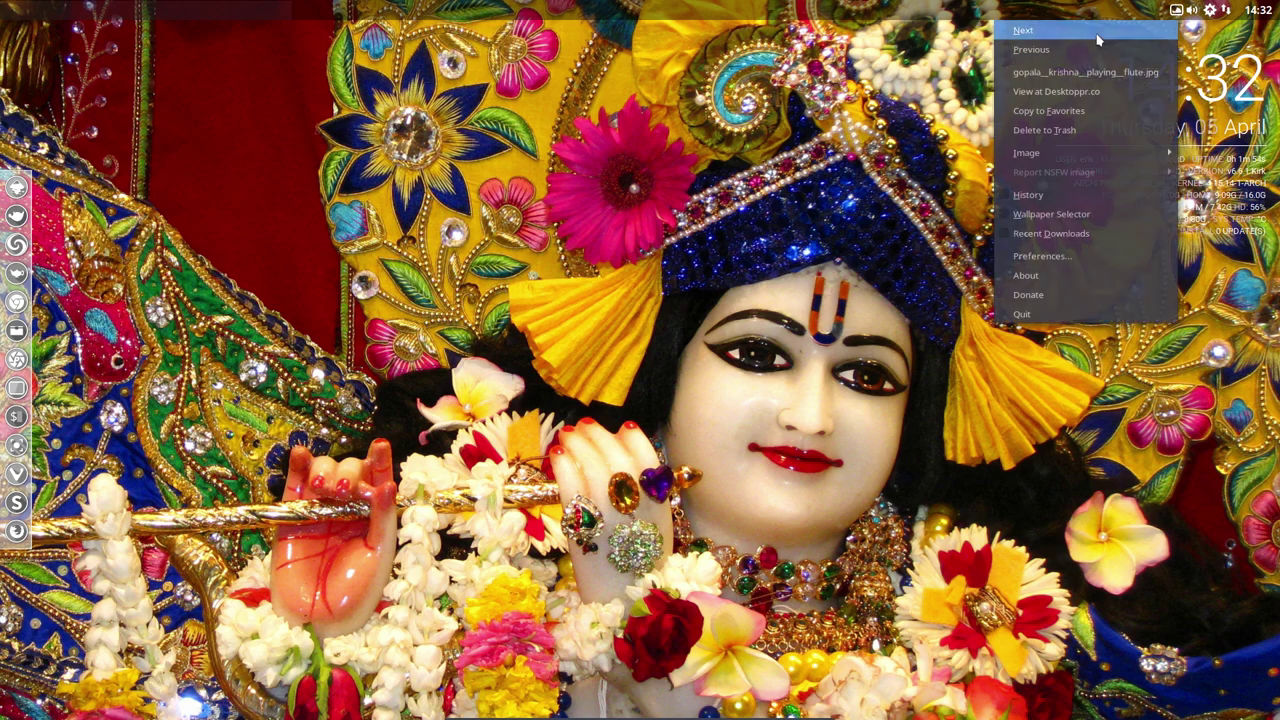
# Advance the Variety wallpaper twice to the next image.
pyautogui.click(1097, 40)
pyautogui.click(1166, 10)
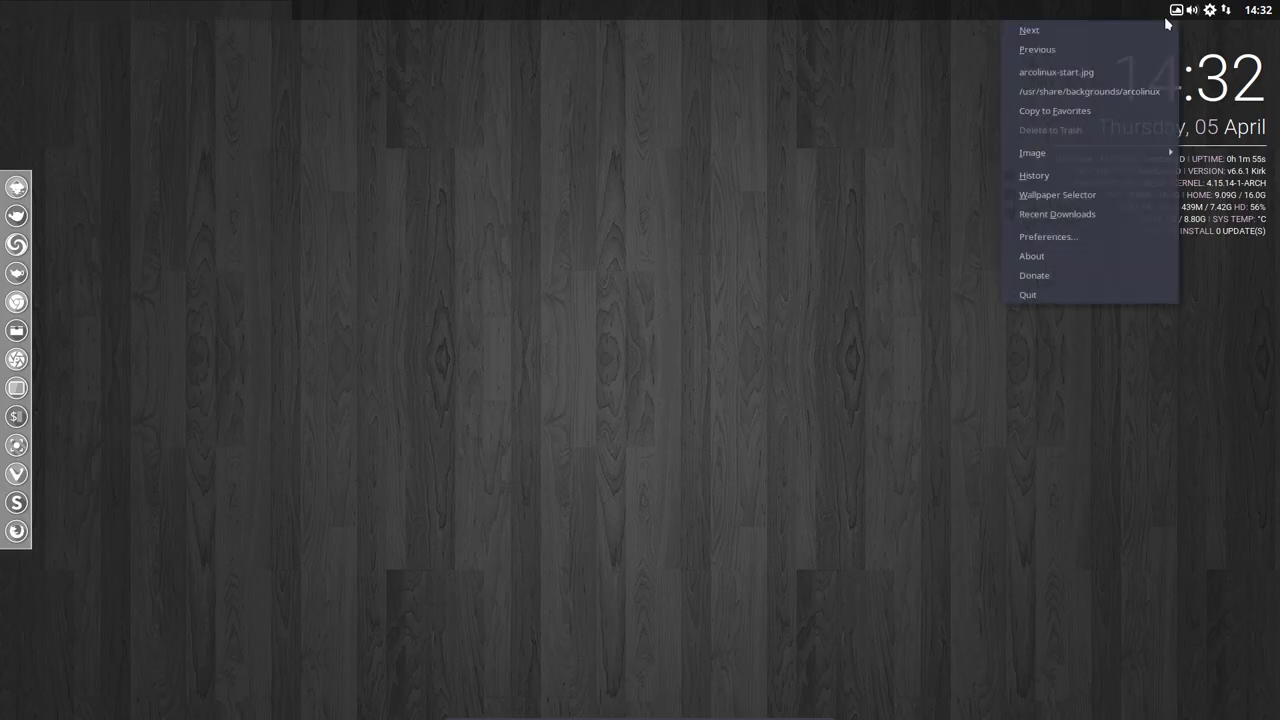
pyautogui.click(1050, 31)
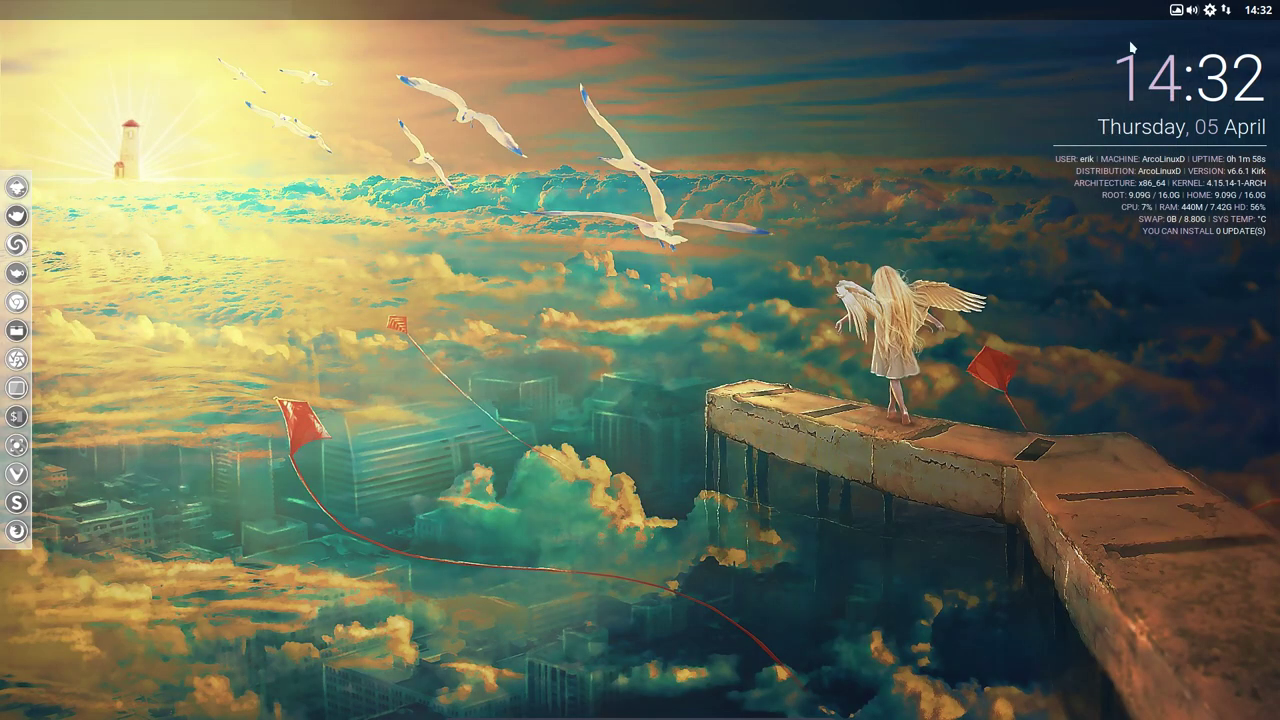
# Browse the thumbnails in Variety's Wallpaper Selector, apply the flute-playing Krishna wallpaper and open the desktop menu over it.
pyautogui.click(1176, 10)
pyautogui.click(1084, 212)
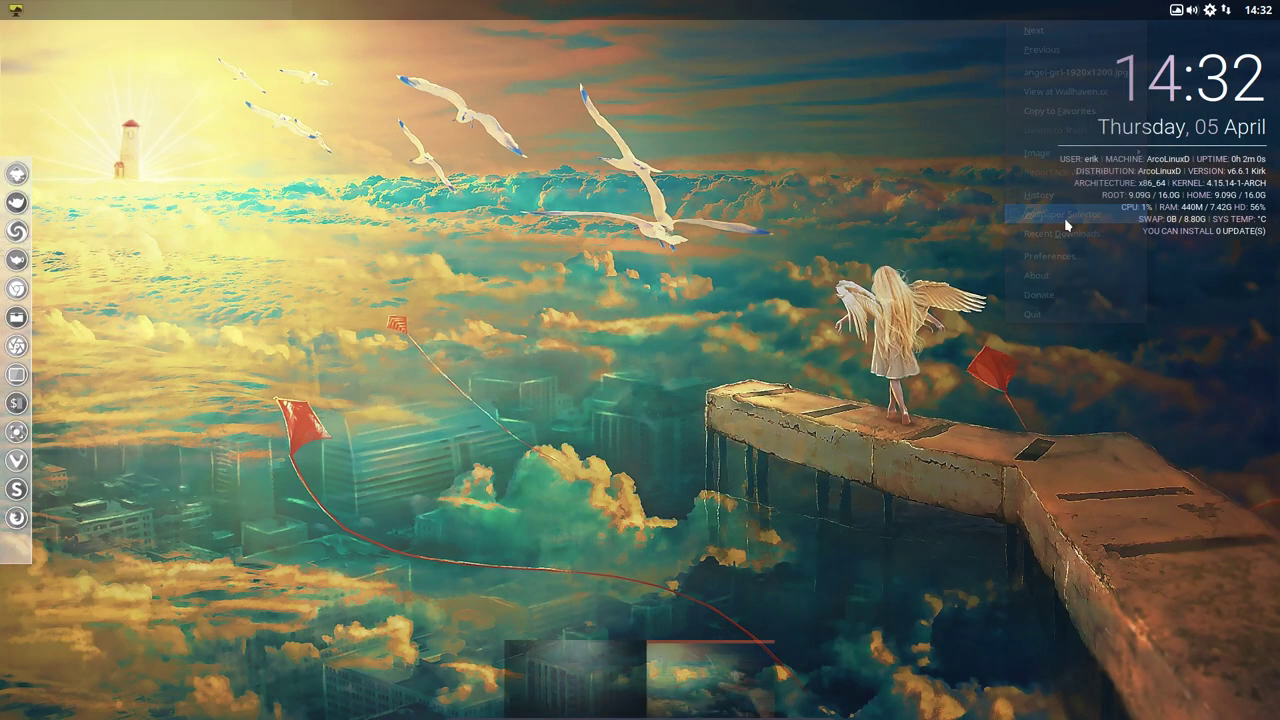
pyautogui.scroll(-3, 330, 680)
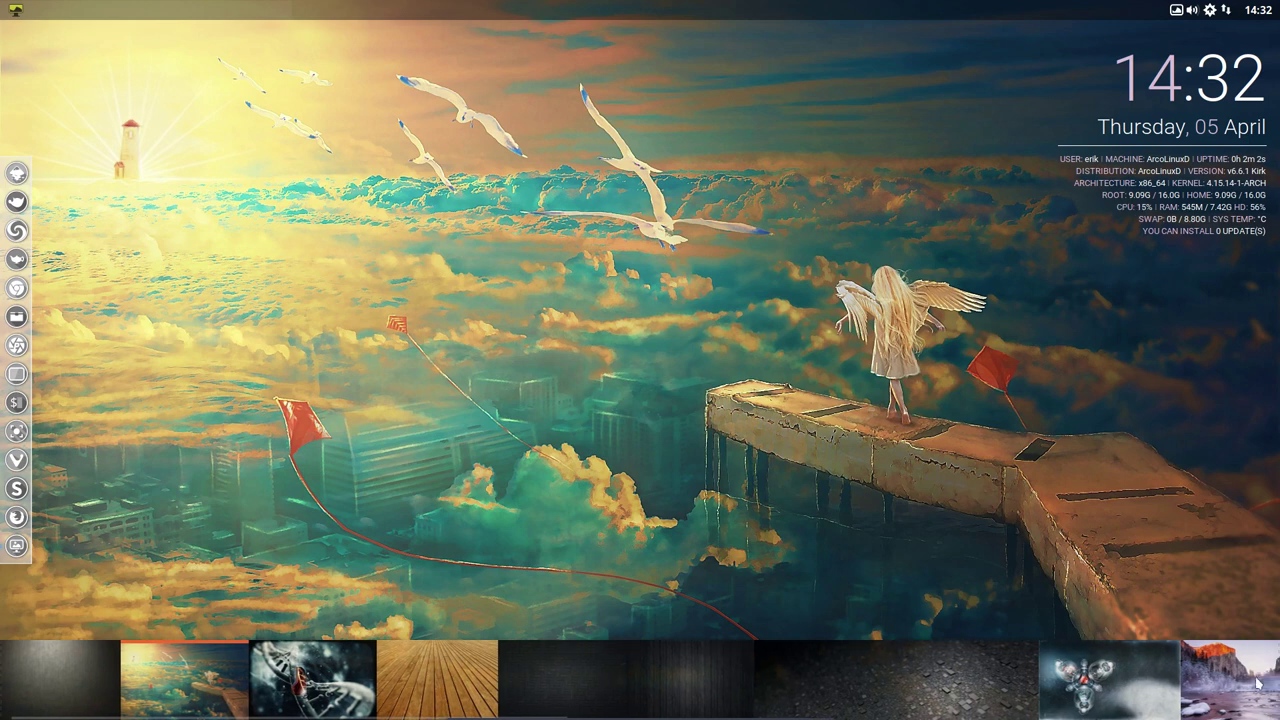
pyautogui.scroll(-8, 640, 680)
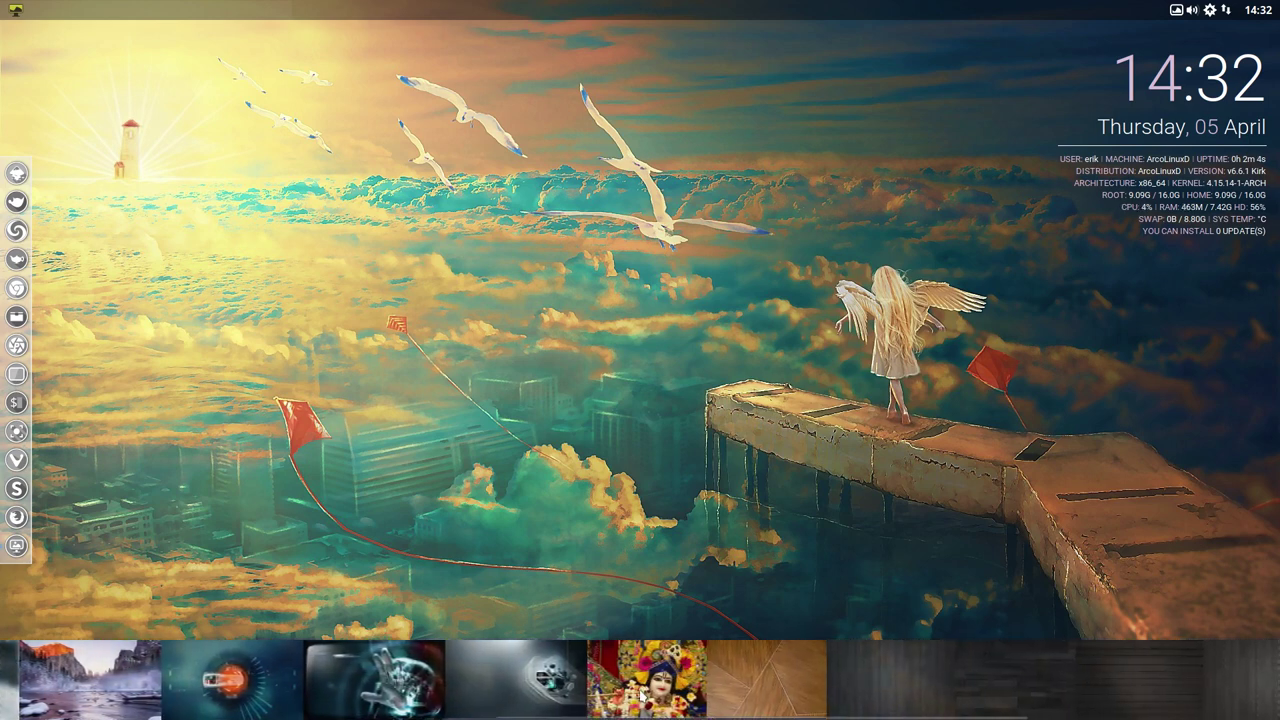
pyautogui.scroll(-6, 1237, 700)
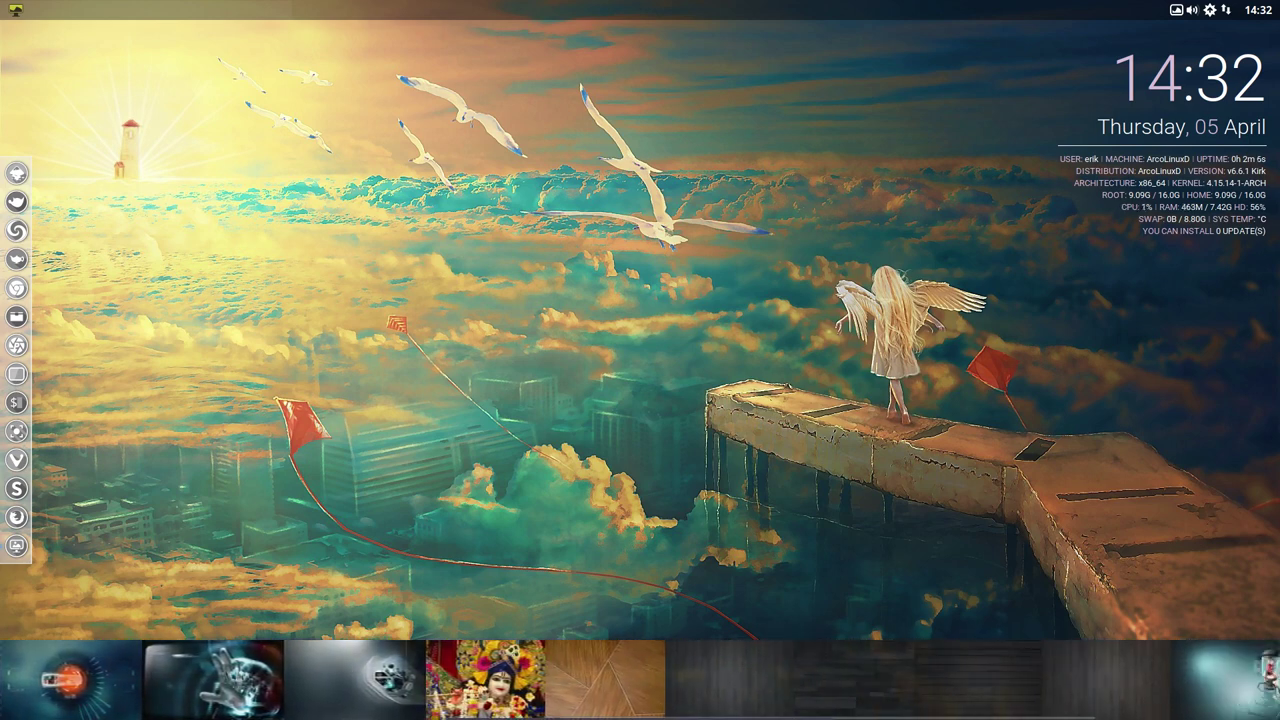
pyautogui.scroll(1, 1050, 686)
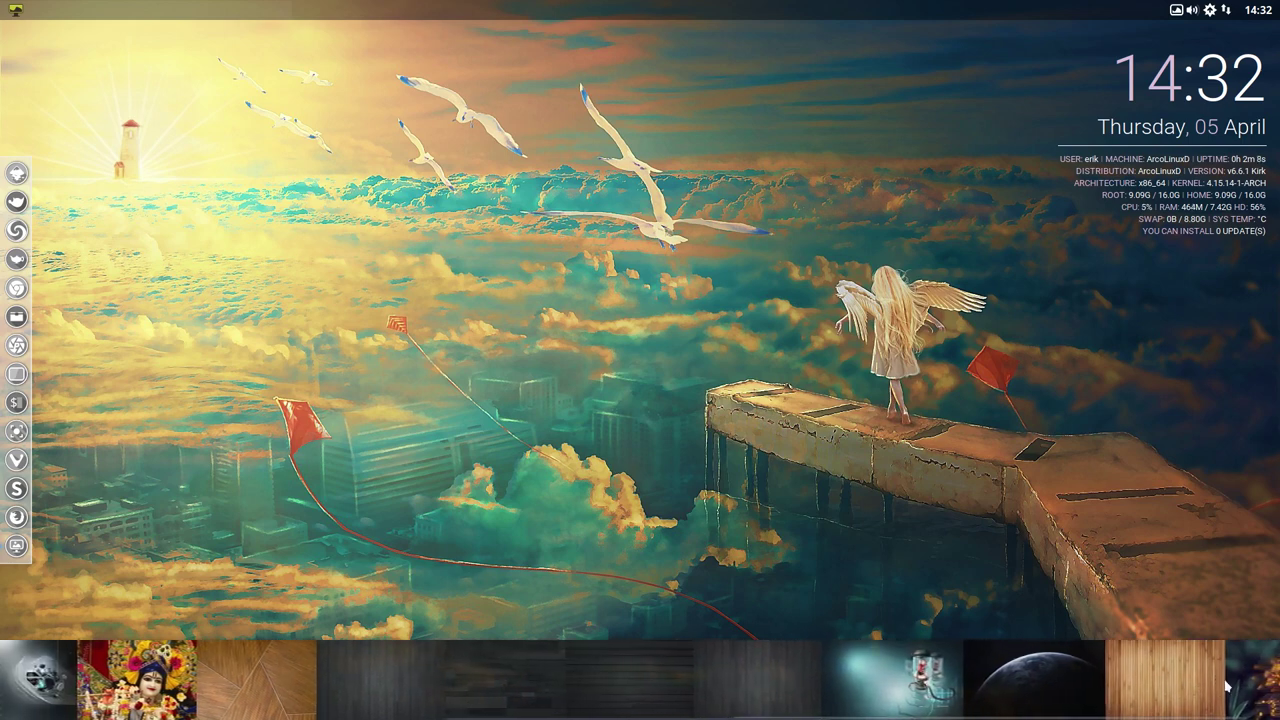
pyautogui.scroll(-2, 1050, 686)
pyautogui.scroll(3, 193, 685)
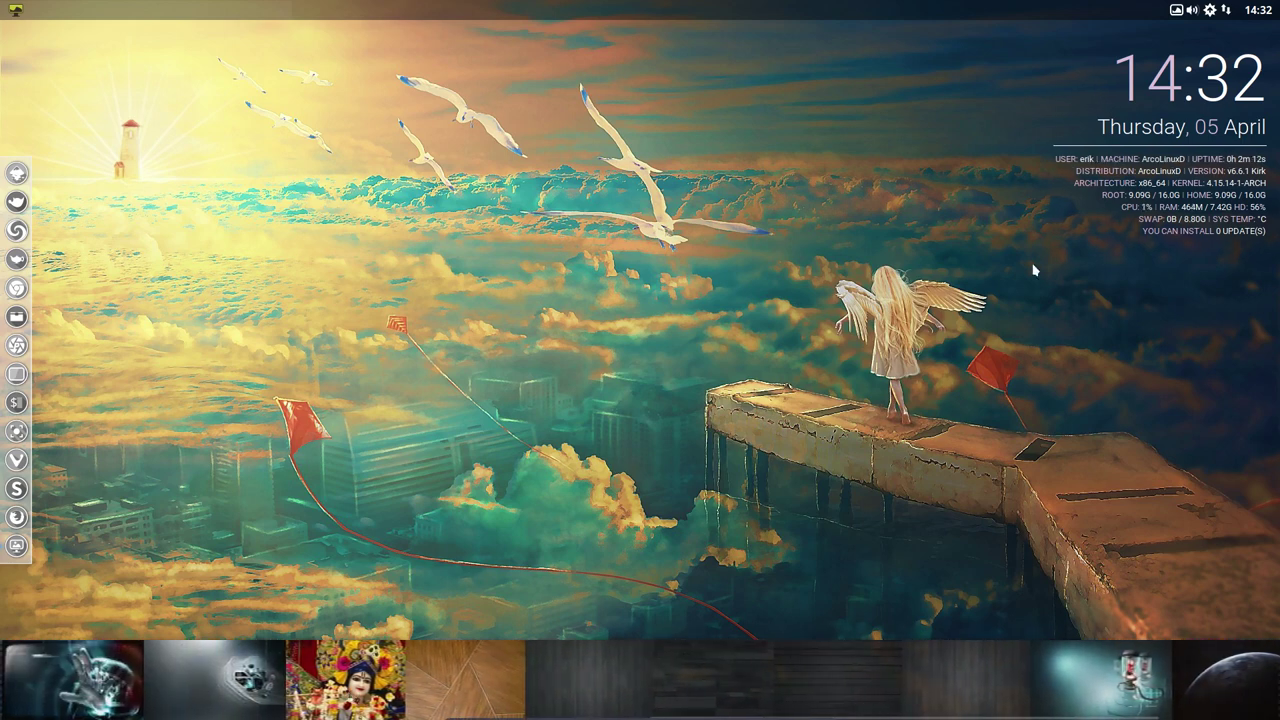
pyautogui.click(345, 680)
pyautogui.rightClick(674, 466)
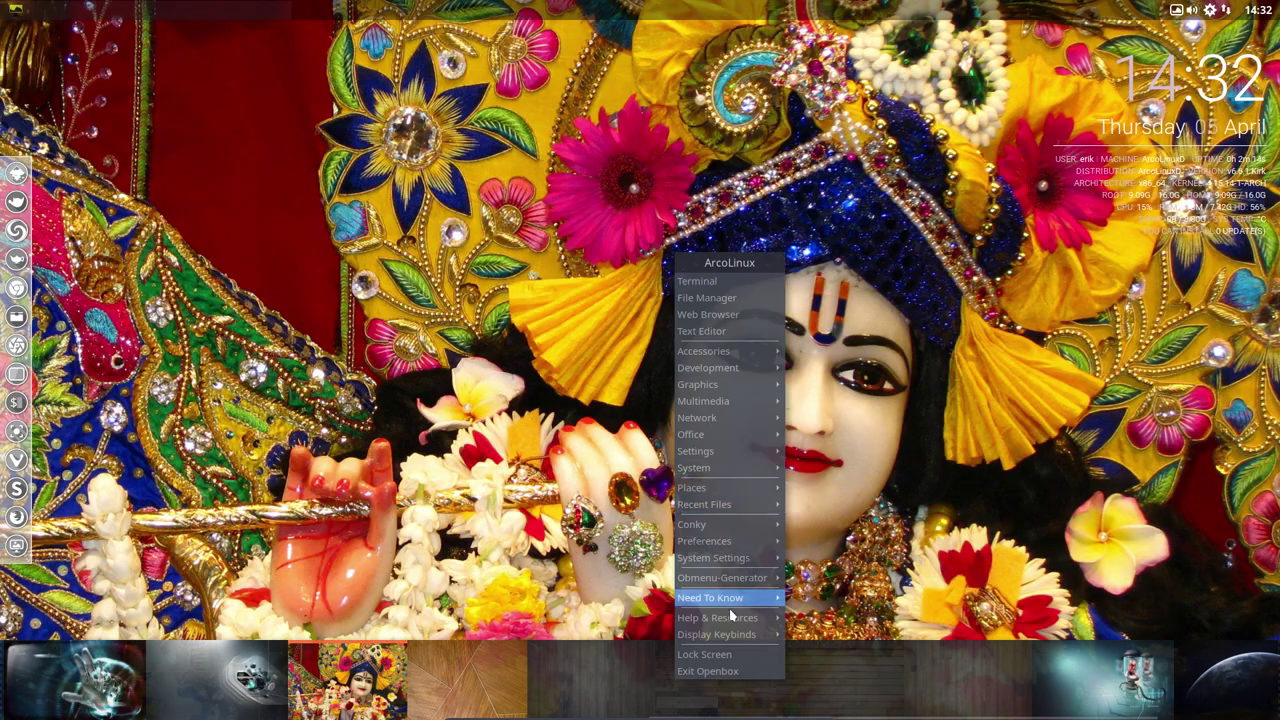
# Apply the grain-wood-grey-1920x1200.jpg wallpaper from the thumbnails and close the Wallpaper Selector.
pyautogui.click(600, 680)
pyautogui.rightClick(645, 672)
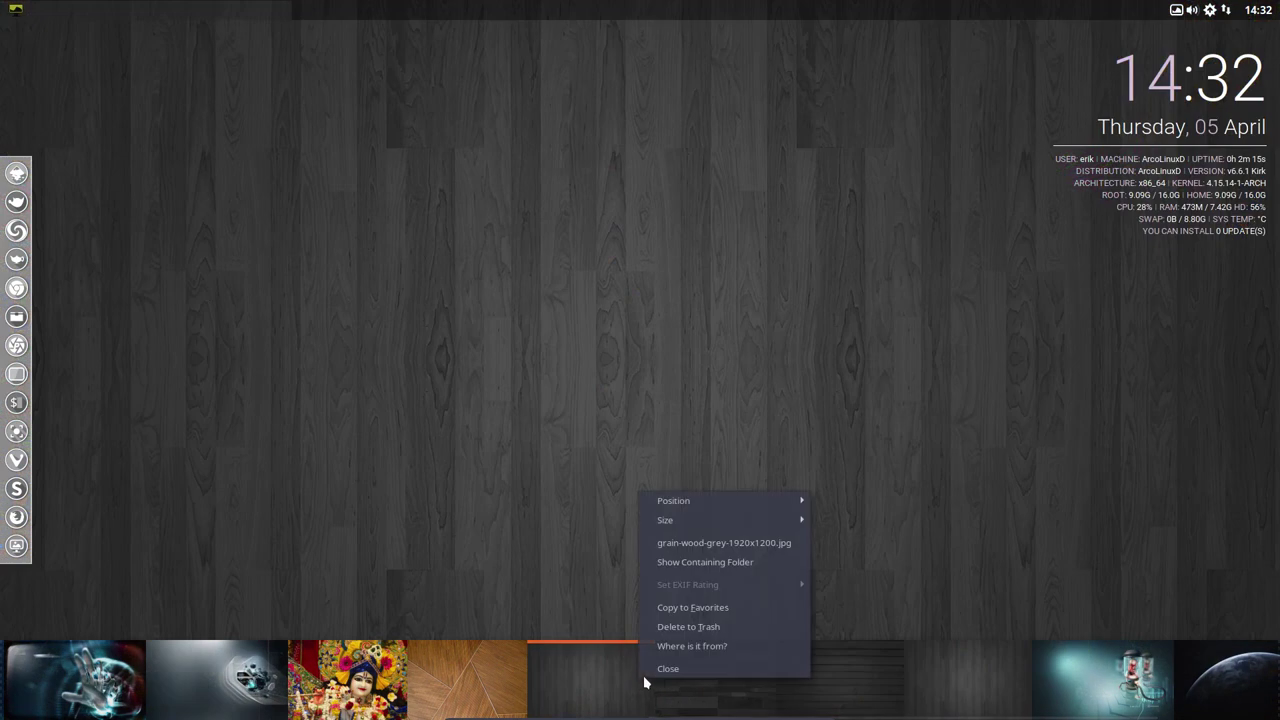
pyautogui.click(700, 668)
# Change to Variety's next wallpaper, view its source page at Desktoppr.co in a maximized browser window and close the browser.
pyautogui.click(1176, 10)
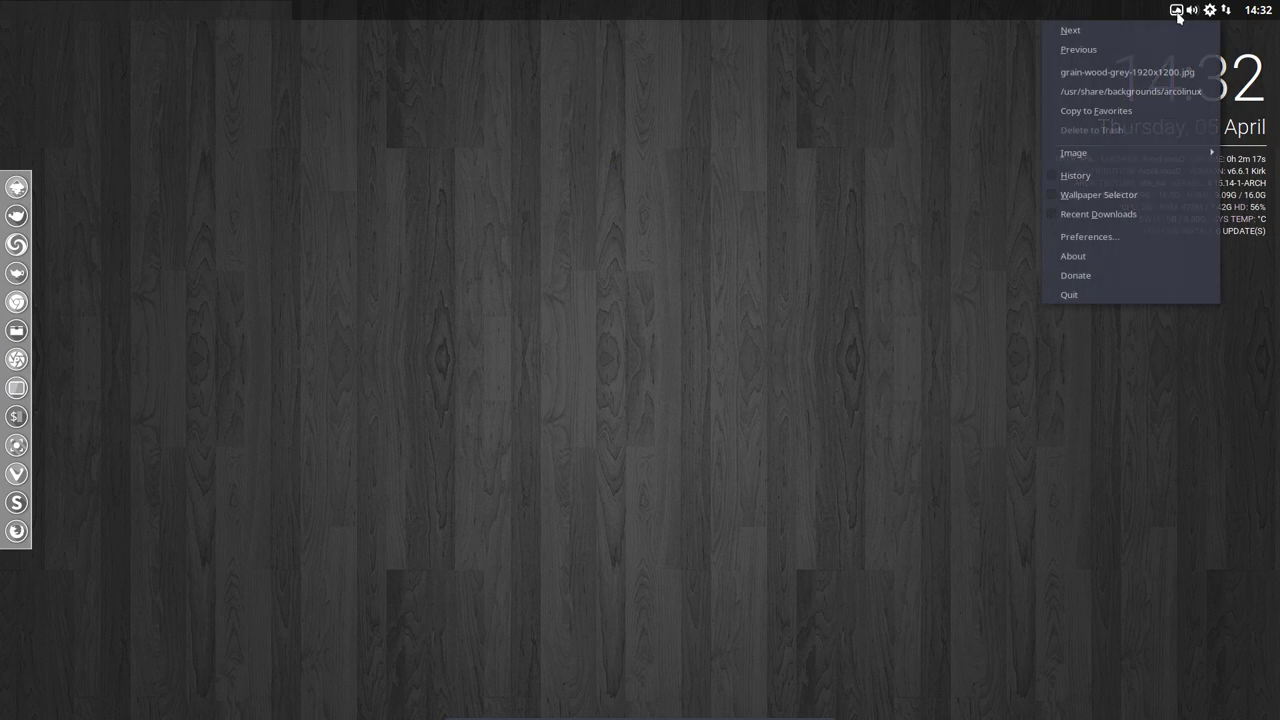
pyautogui.click(1078, 30)
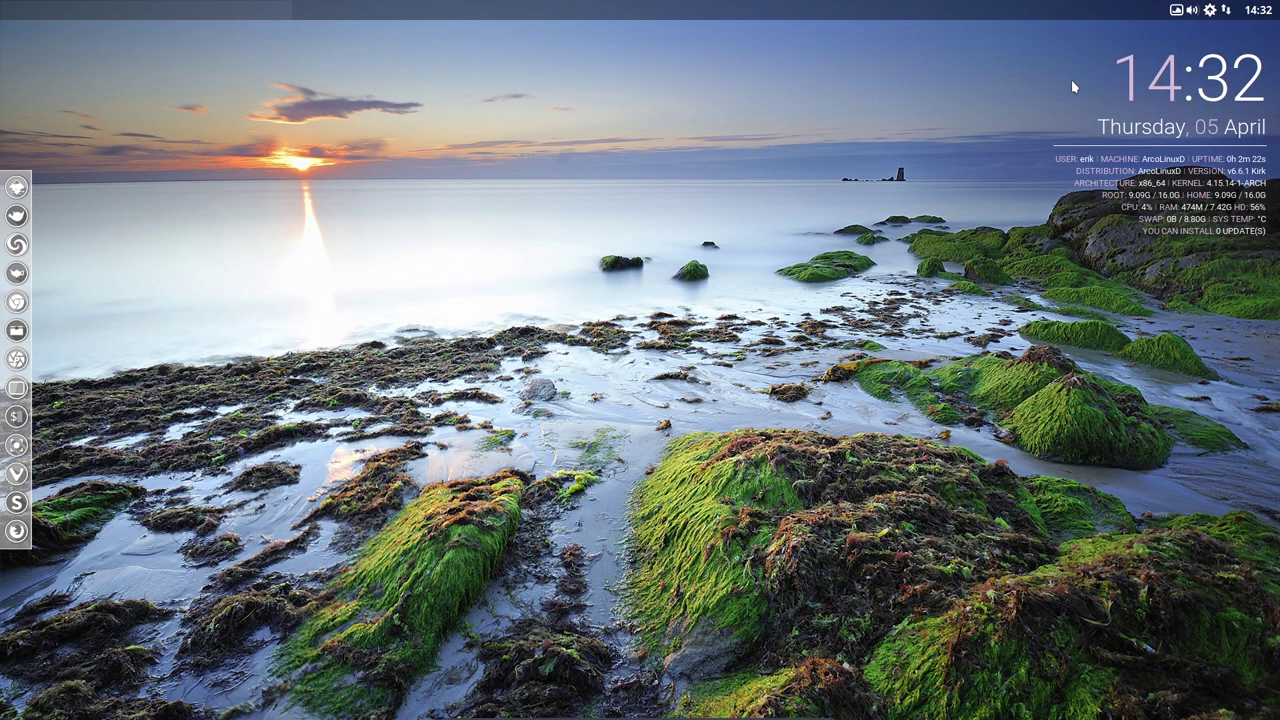
pyautogui.click(1175, 12)
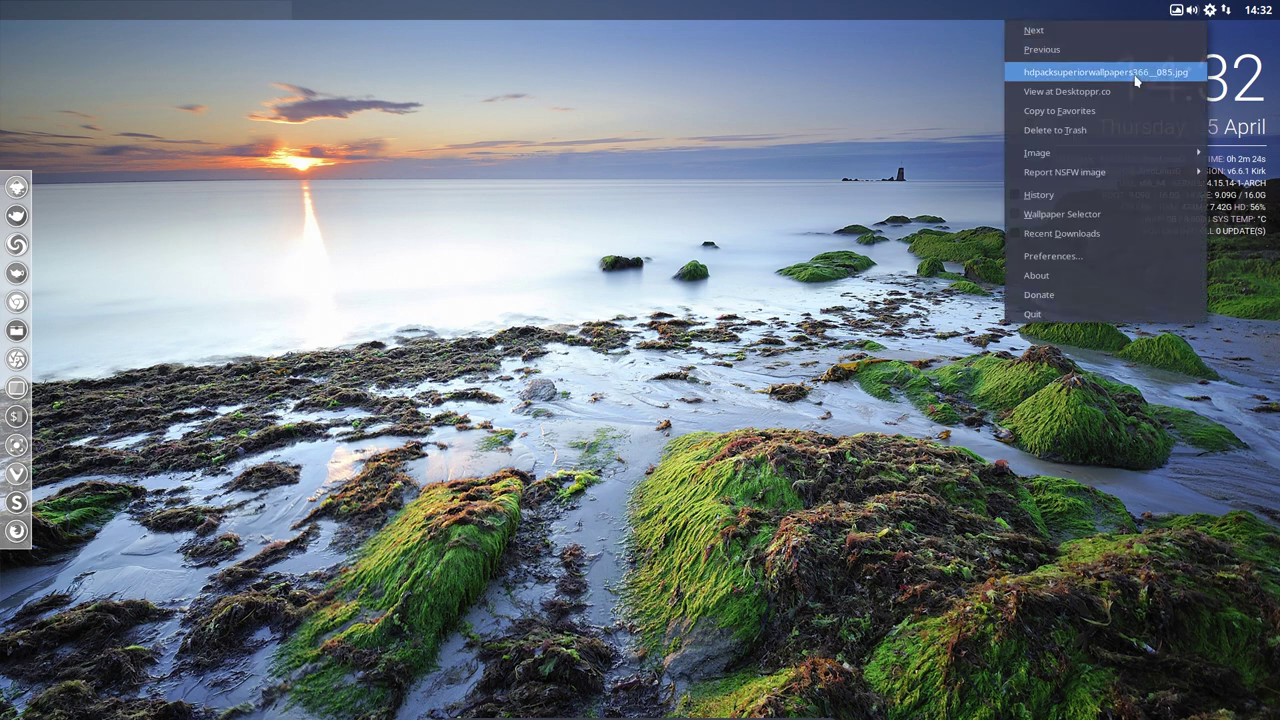
pyautogui.click(1081, 92)
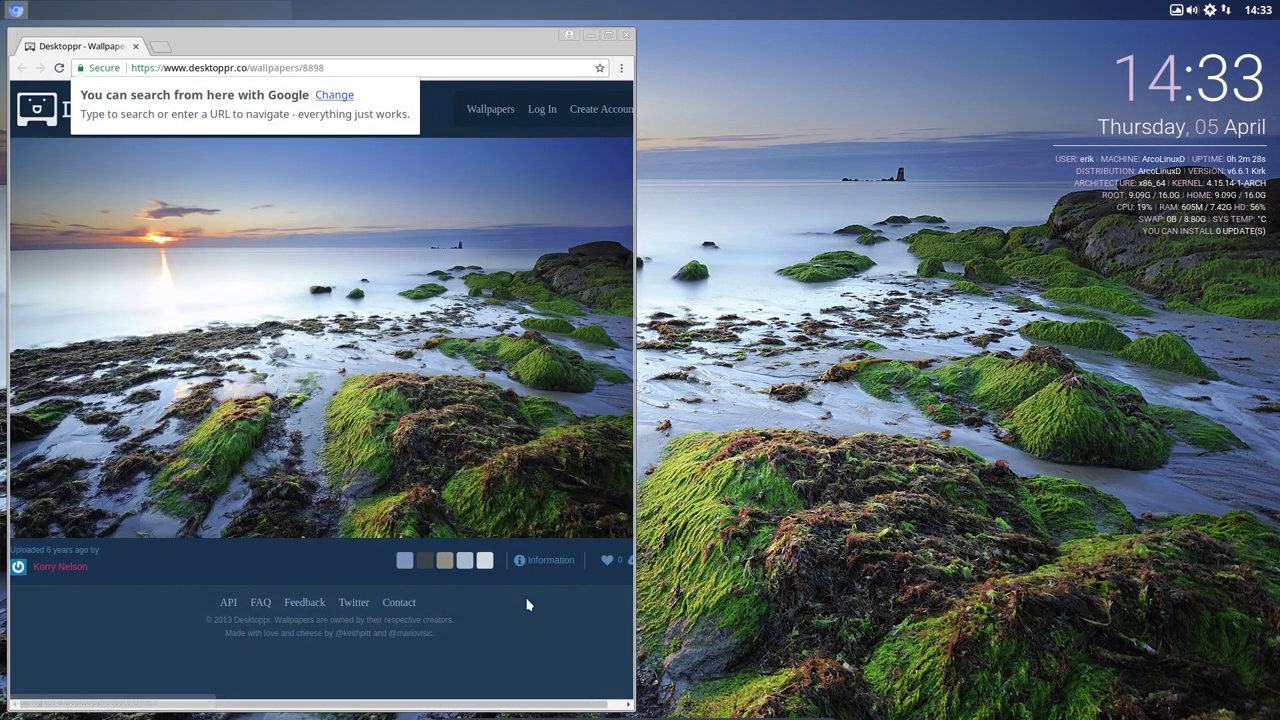
pyautogui.click(608, 37)
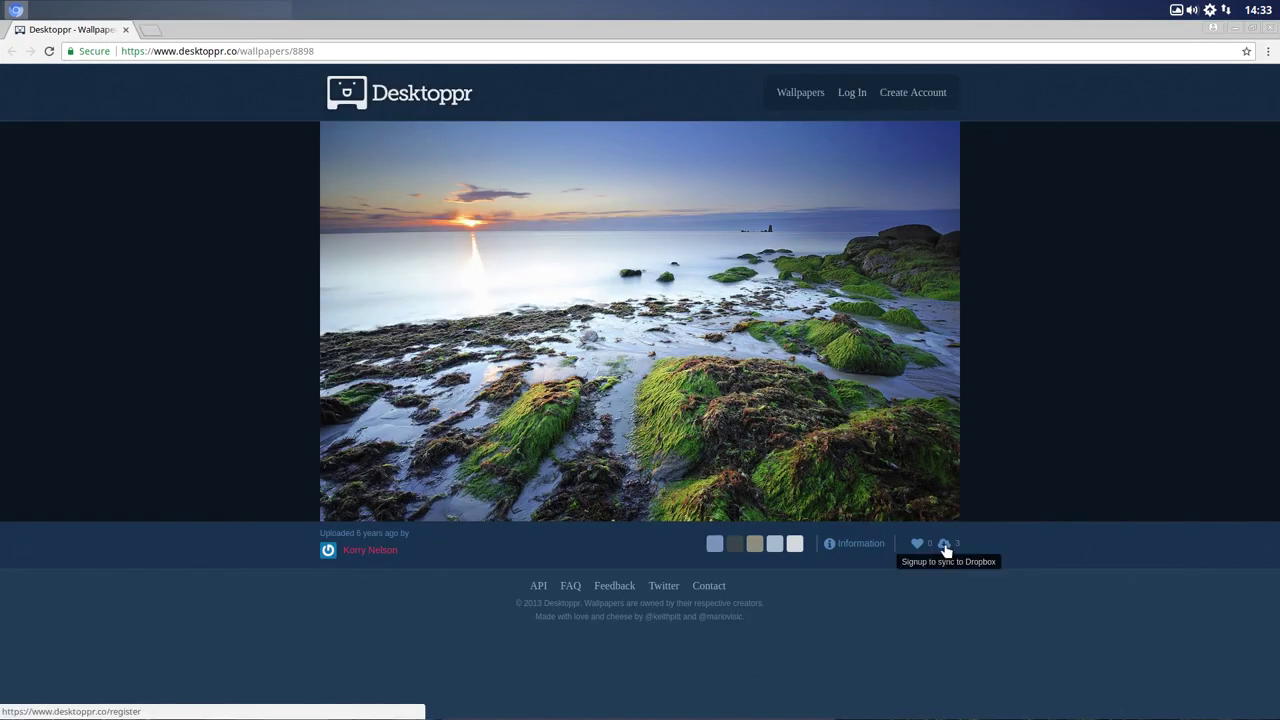
pyautogui.click(1272, 29)
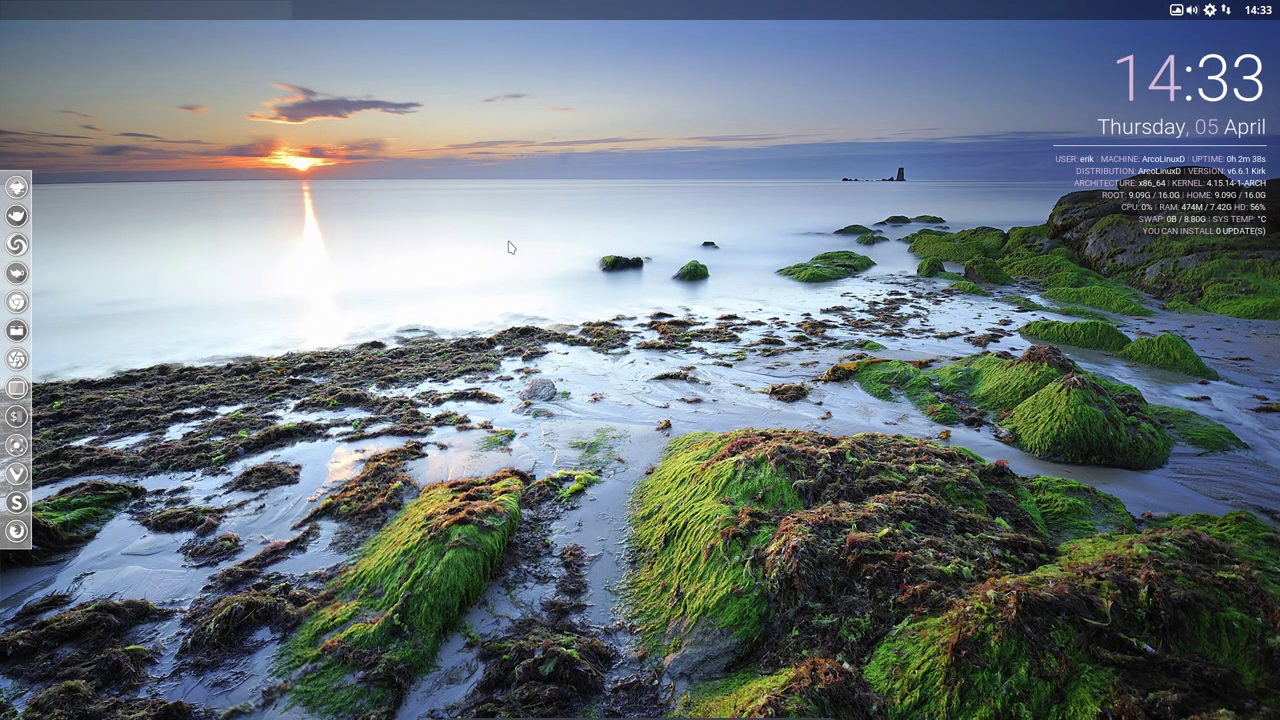
# Open the desktop menu and look through its Places and Recent Files entries.
pyautogui.rightClick(411, 222)
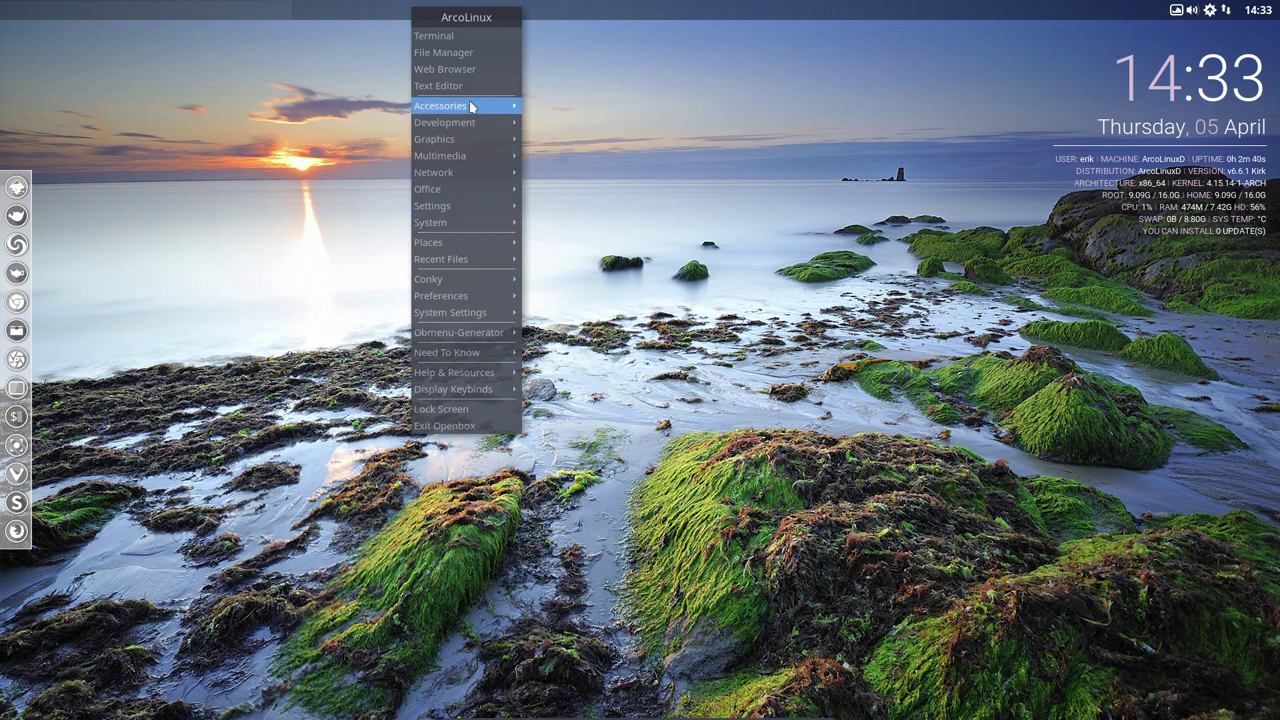
pyautogui.moveTo(475, 267)
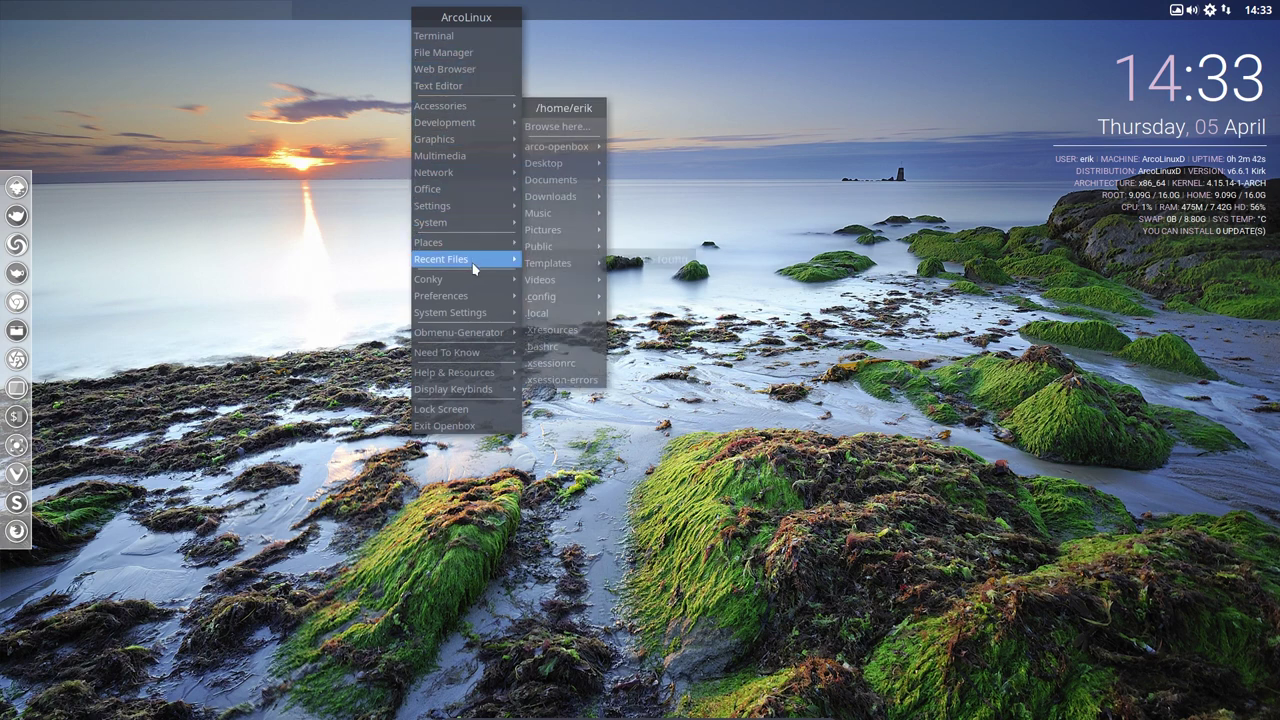